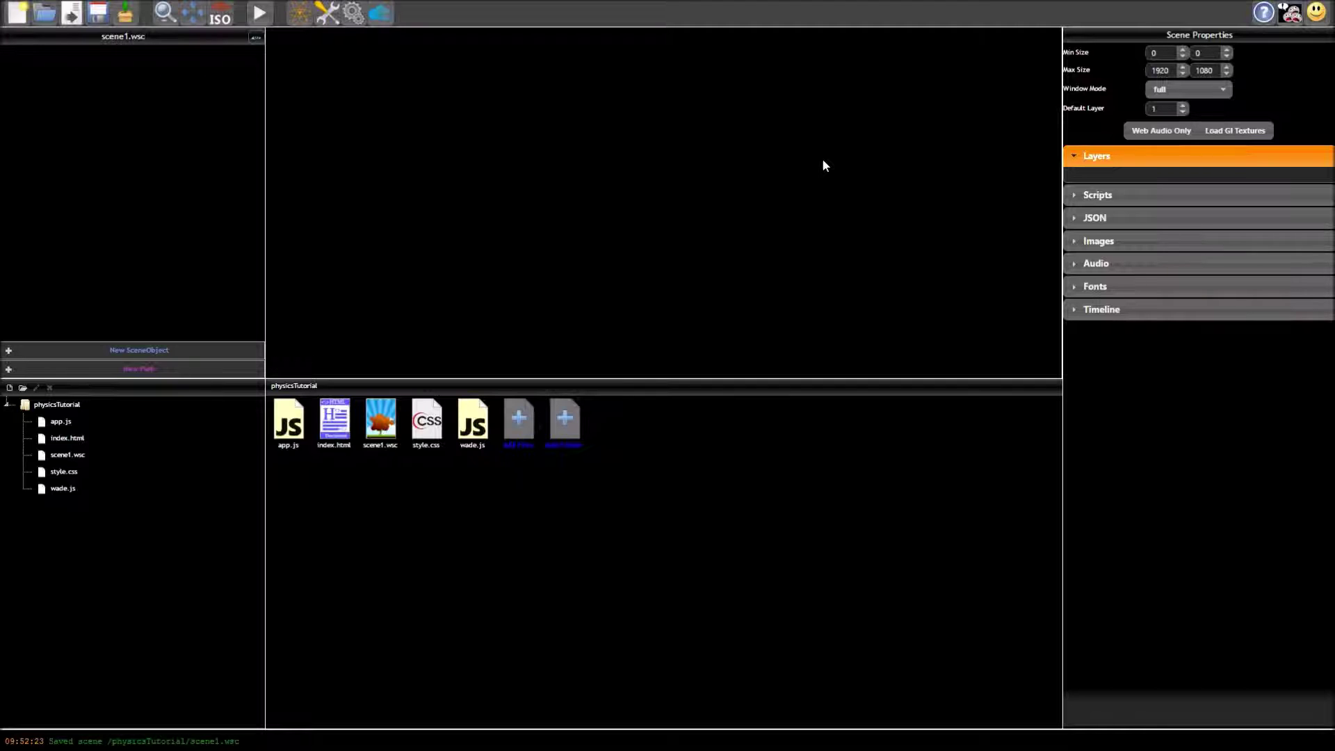
Enable WADE physics for the physicsTutorial project.
{"action": "left_click", "coordinate": [295, 16]}
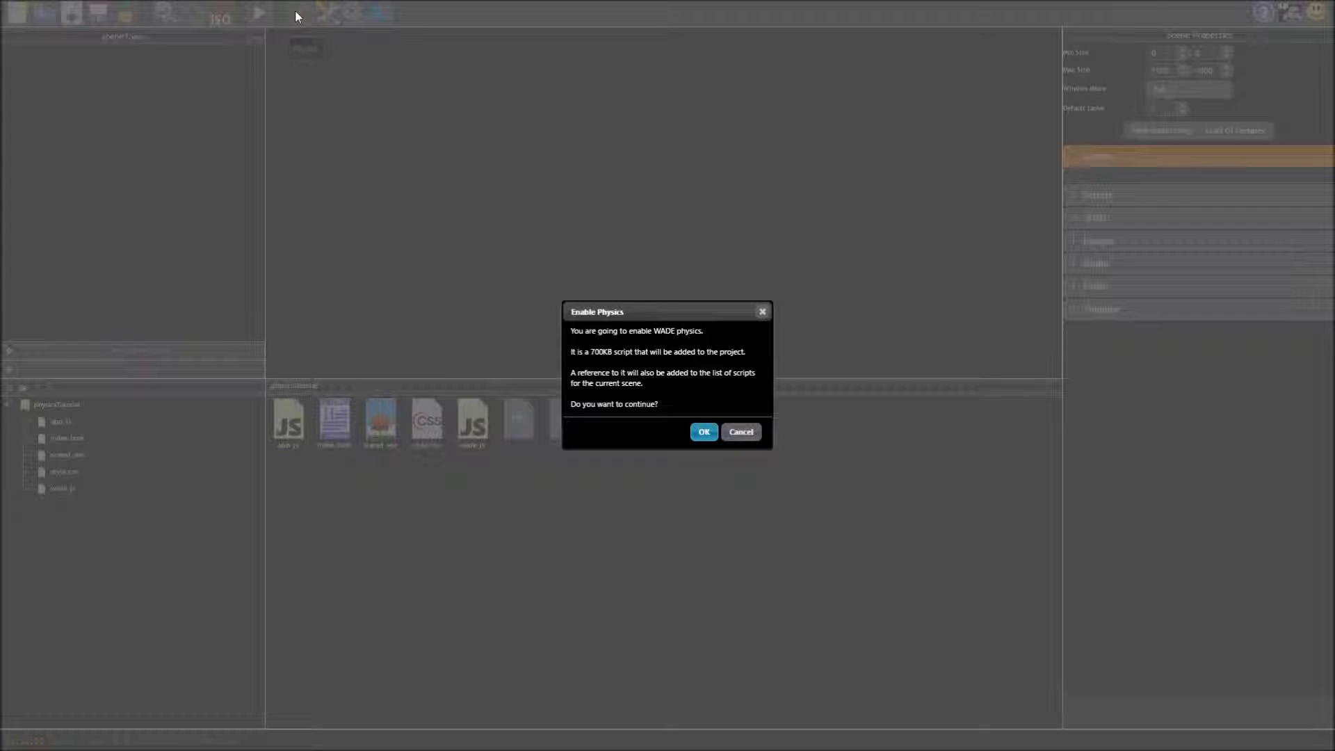
{"action": "left_click", "coordinate": [702, 432]}
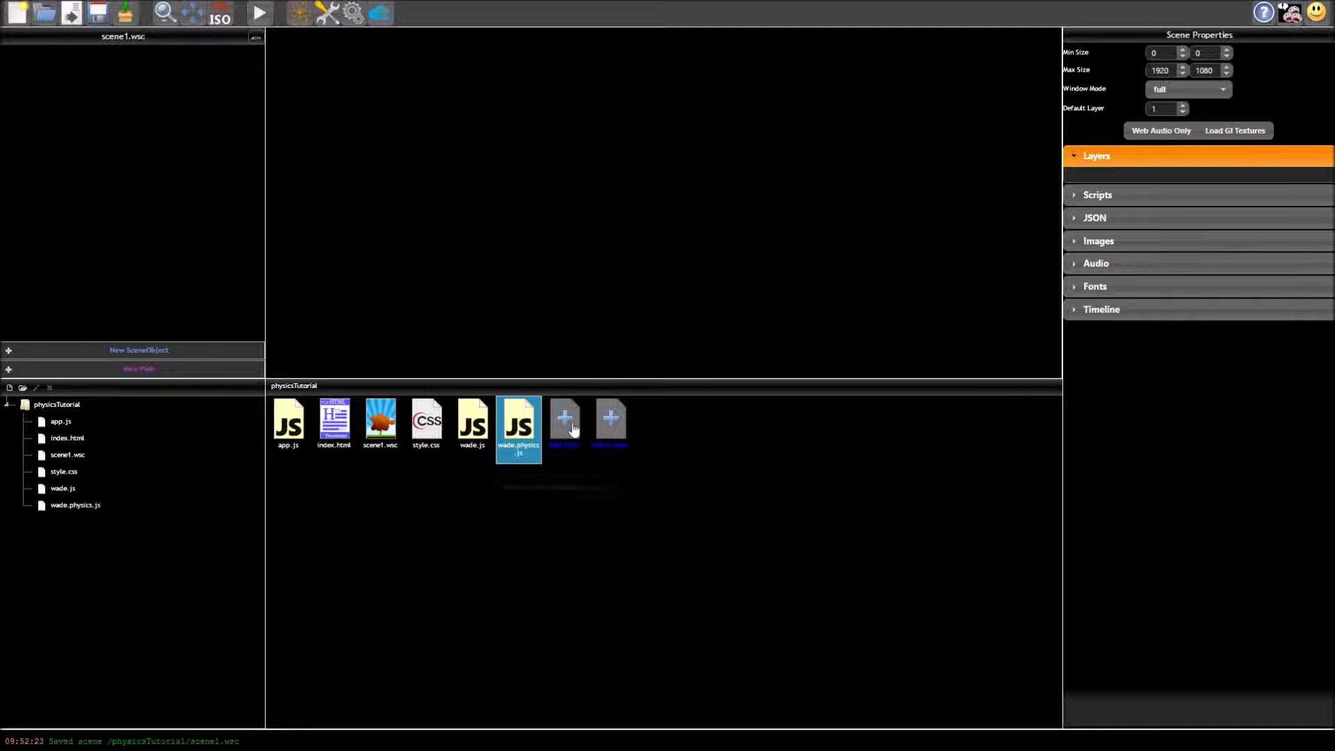
Add a floor bar object about 669 by 64 low in the scene and a 64 by 64 square object above it.
{"action": "left_click", "coordinate": [139, 353]}
{"action": "left_click_drag", "start_coordinate": [661, 200], "coordinate": [791, 326]}
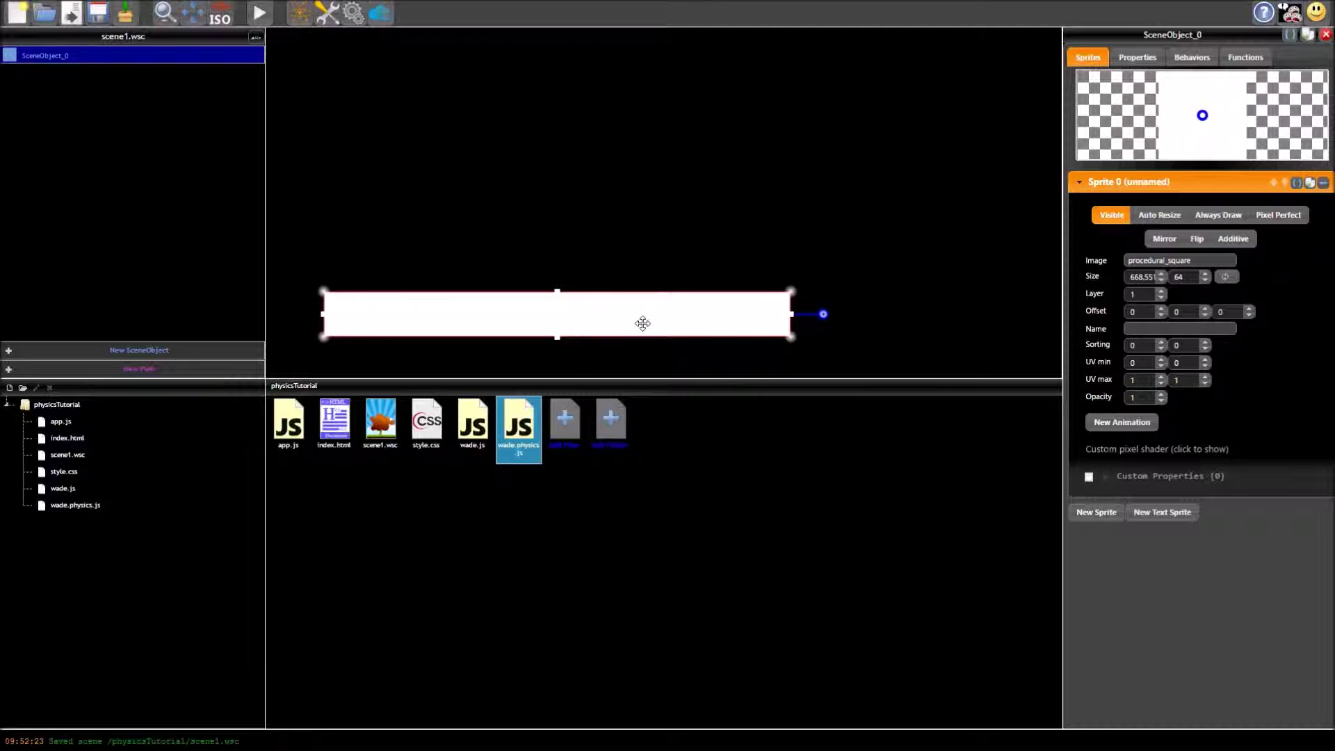
{"action": "left_click_drag", "start_coordinate": [643, 324], "coordinate": [719, 330]}
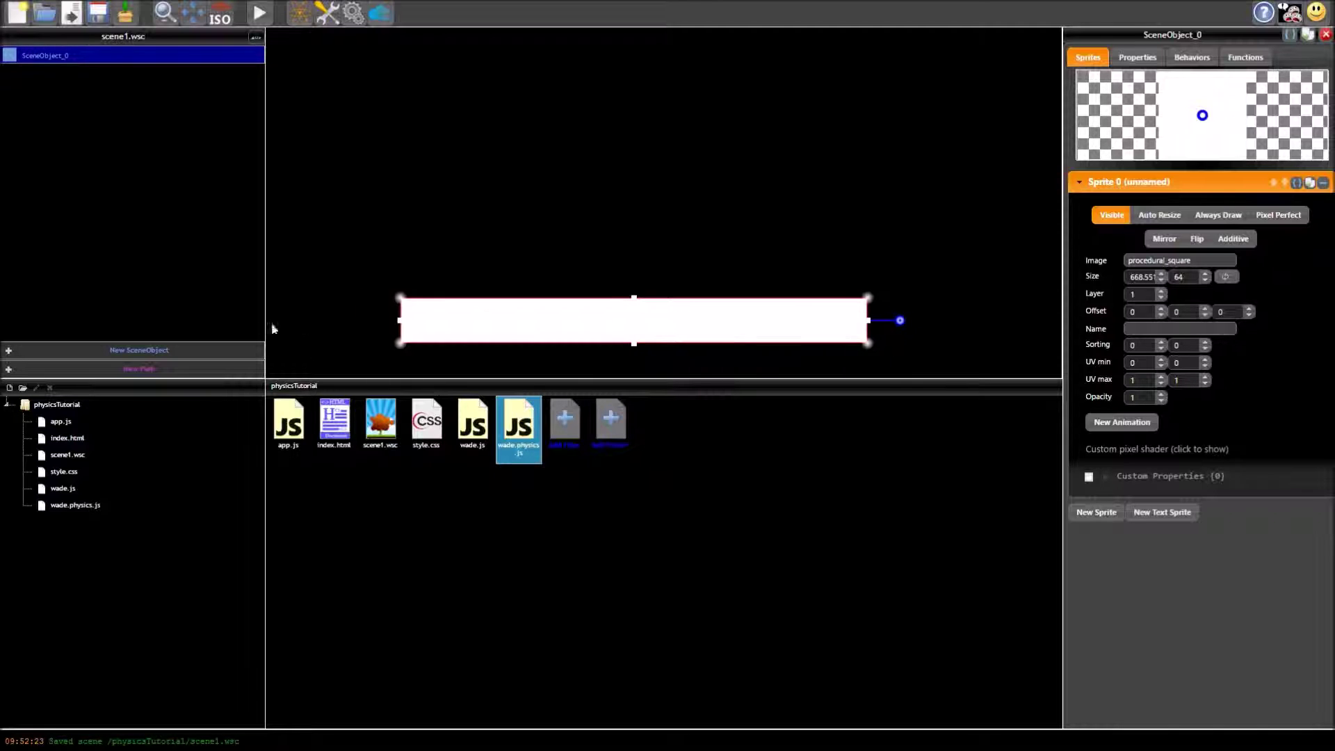
{"action": "left_click", "coordinate": [221, 356]}
{"action": "left_click_drag", "start_coordinate": [661, 199], "coordinate": [537, 126]}
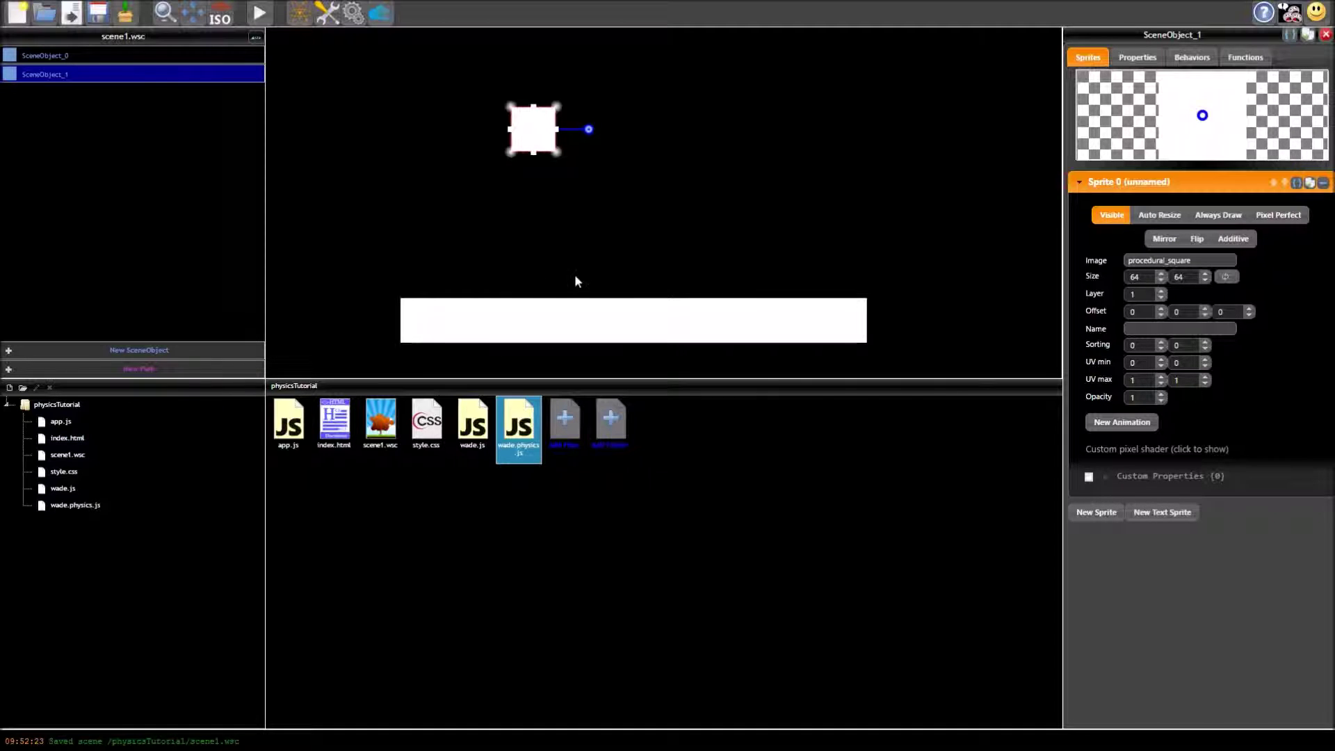
Add the PhysicsObject behavior to the floor bar and set its fixture restitution to 0.8.
{"action": "left_click", "coordinate": [586, 319]}
{"action": "left_click", "coordinate": [1191, 57]}
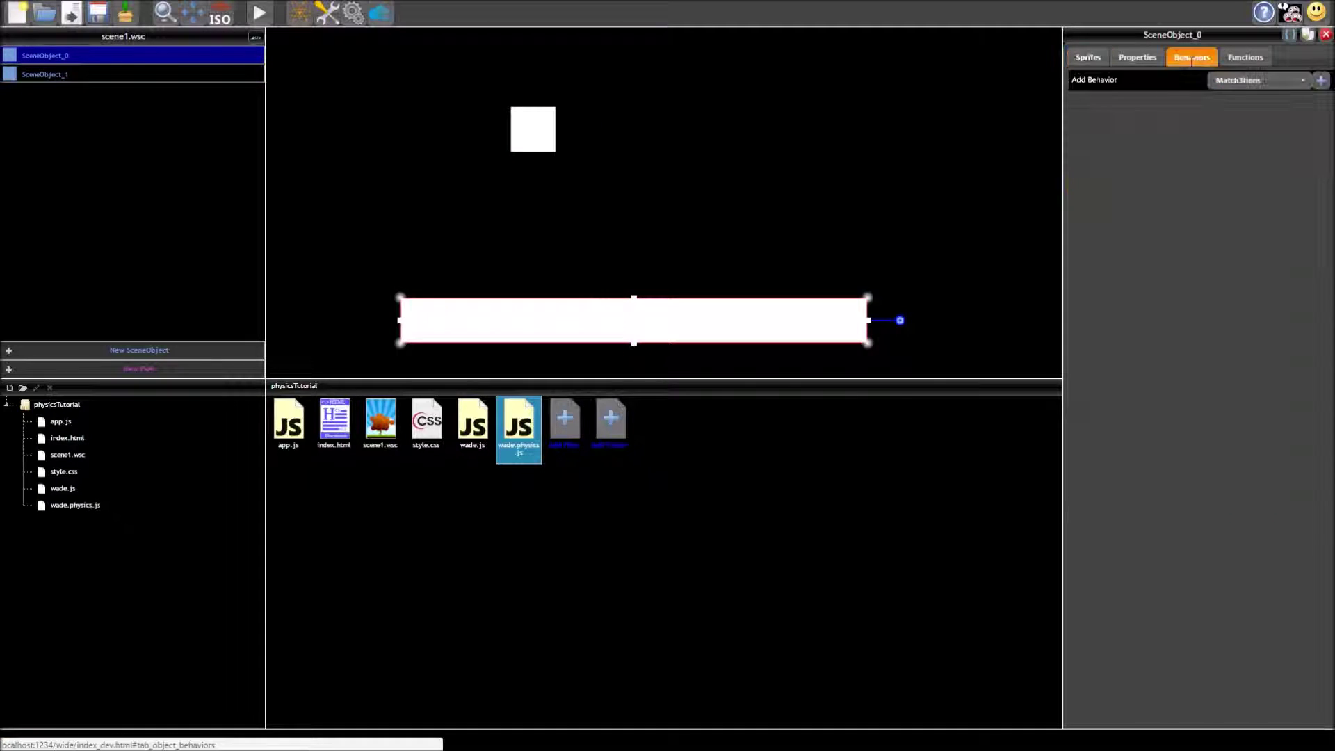
{"action": "left_click", "coordinate": [1278, 84]}
{"action": "left_click", "coordinate": [1252, 131]}
{"action": "left_click", "coordinate": [1320, 82]}
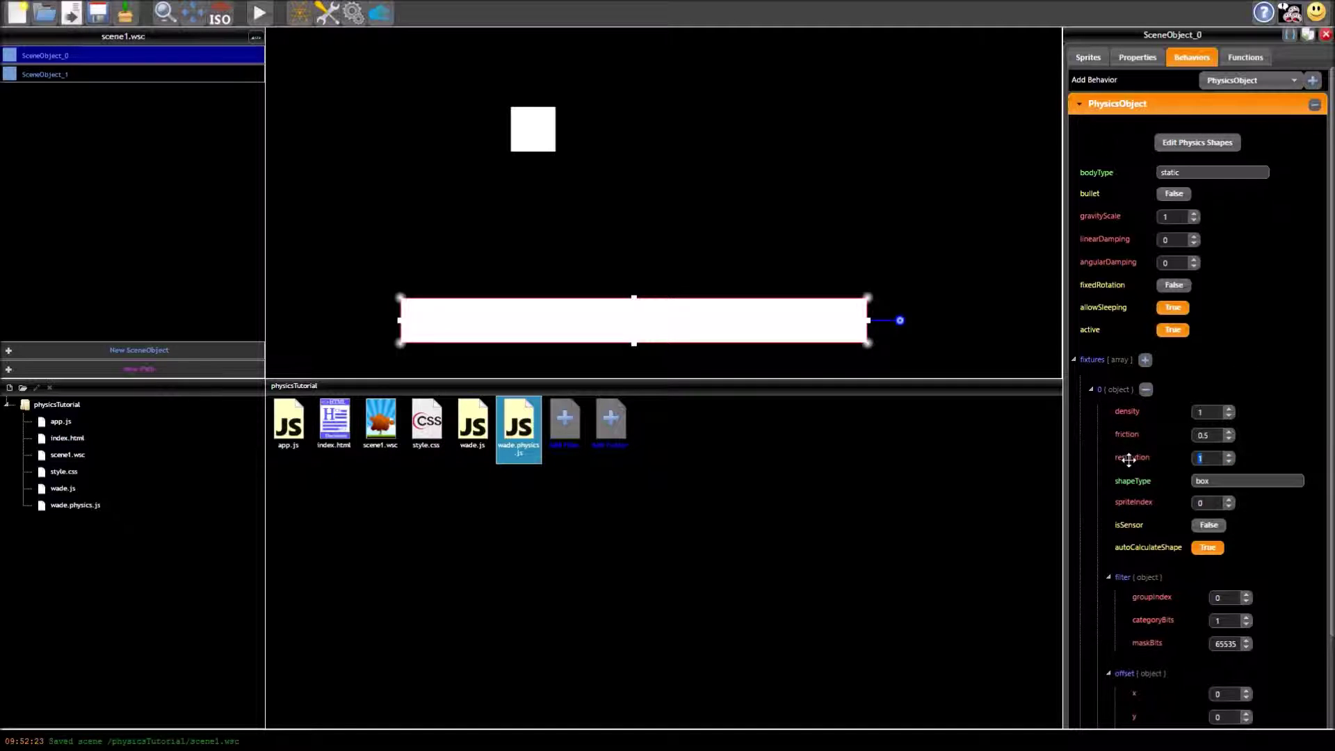
{"action": "type", "text": ".8"}
Add the PhysicsObject behavior to the square and set its fixture restitution to 0.8.
{"action": "left_click", "coordinate": [155, 74]}
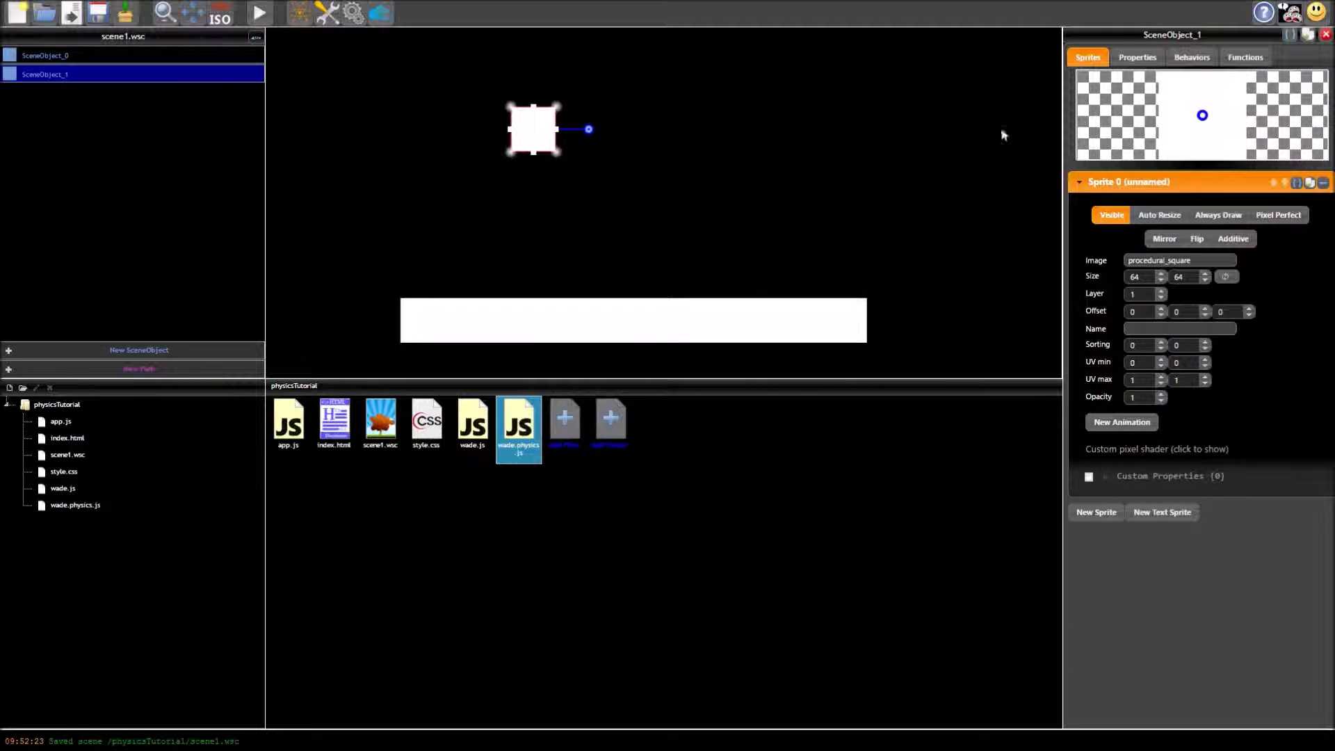
{"action": "left_click", "coordinate": [1192, 57]}
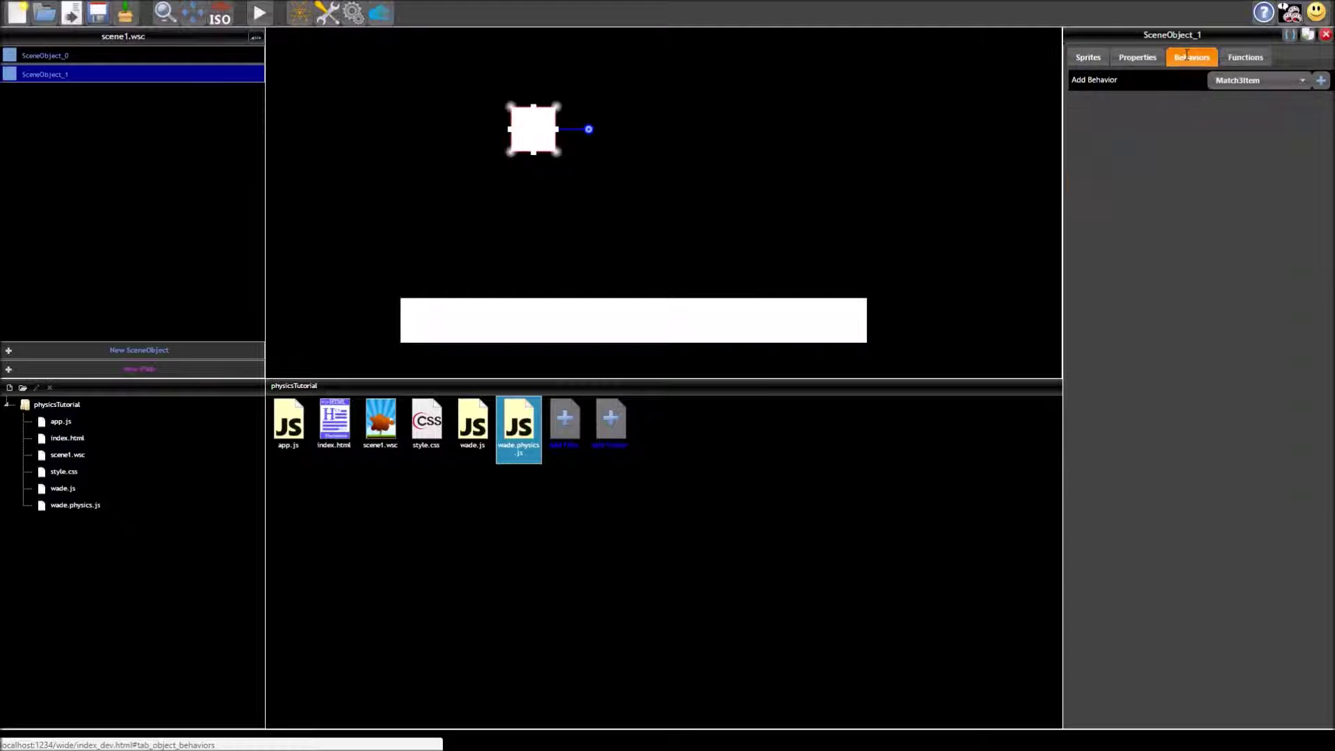
{"action": "left_click", "coordinate": [1275, 84]}
{"action": "left_click", "coordinate": [1269, 127]}
{"action": "left_click", "coordinate": [1312, 80]}
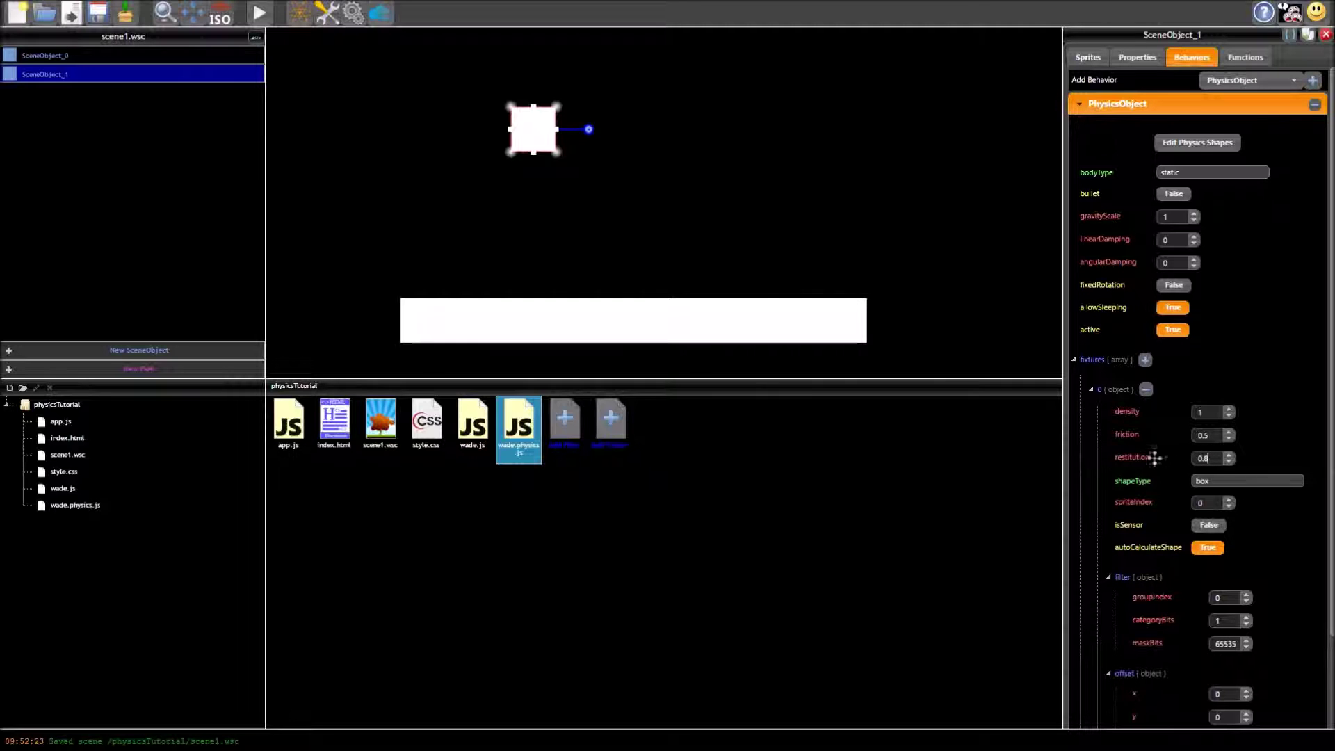
Save the scene and run it in the preview, closing the preview when done.
{"action": "left_click", "coordinate": [98, 13]}
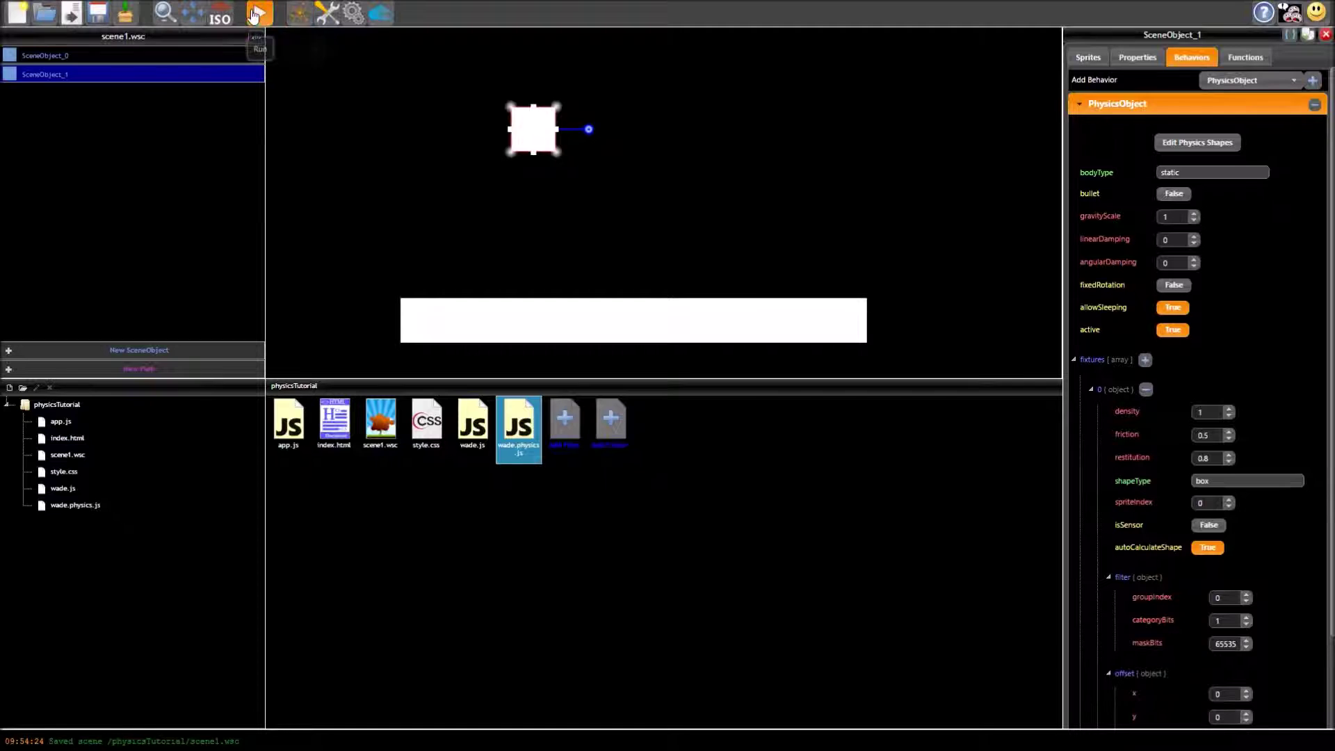
{"action": "left_click", "coordinate": [254, 15]}
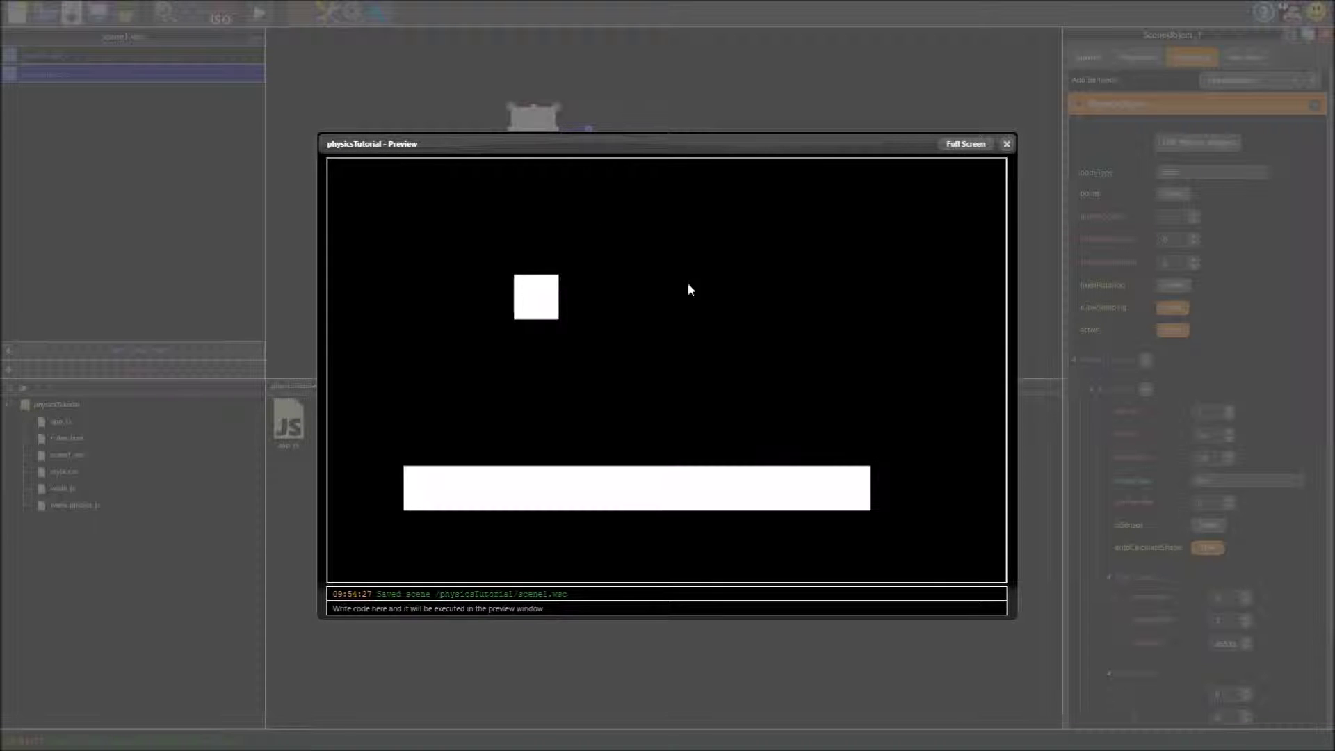
{"action": "left_click", "coordinate": [1006, 144]}
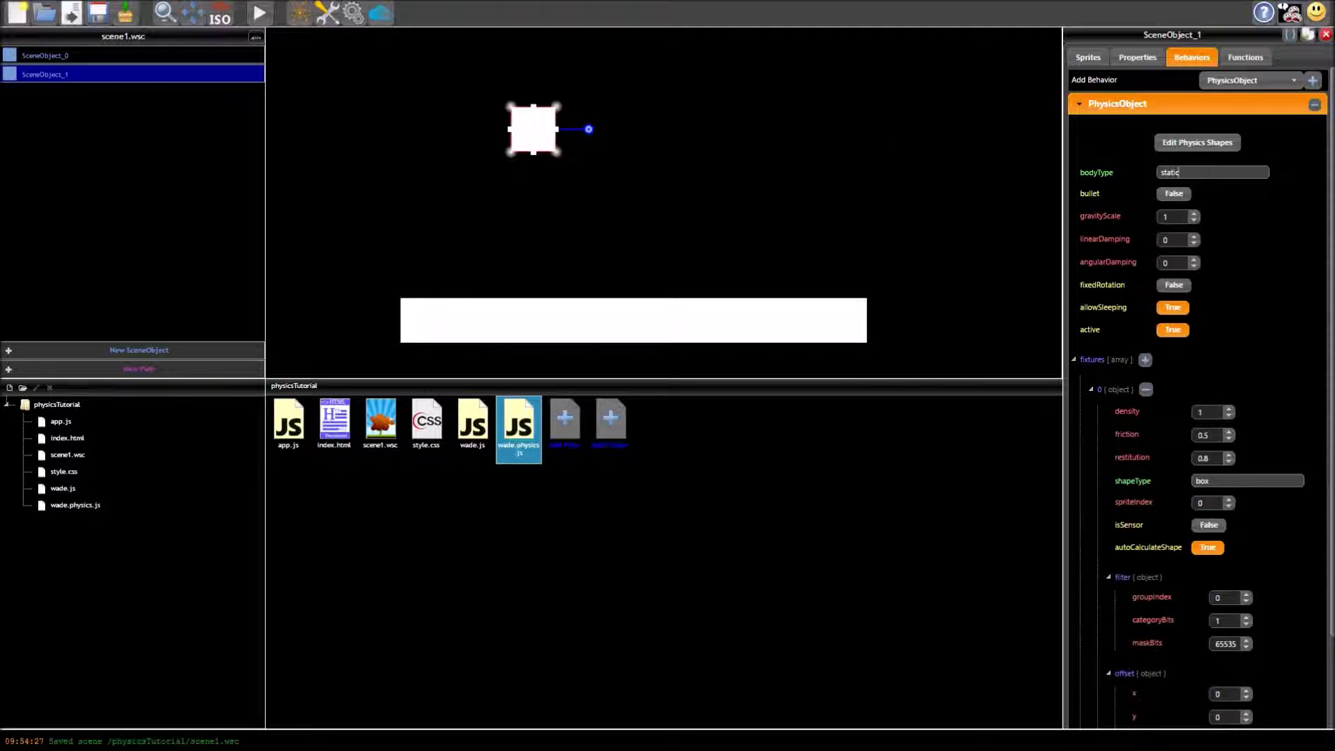
Set the square's physics body type to dynamic and run the scene in the preview.
{"action": "type", "text": "dynam"}
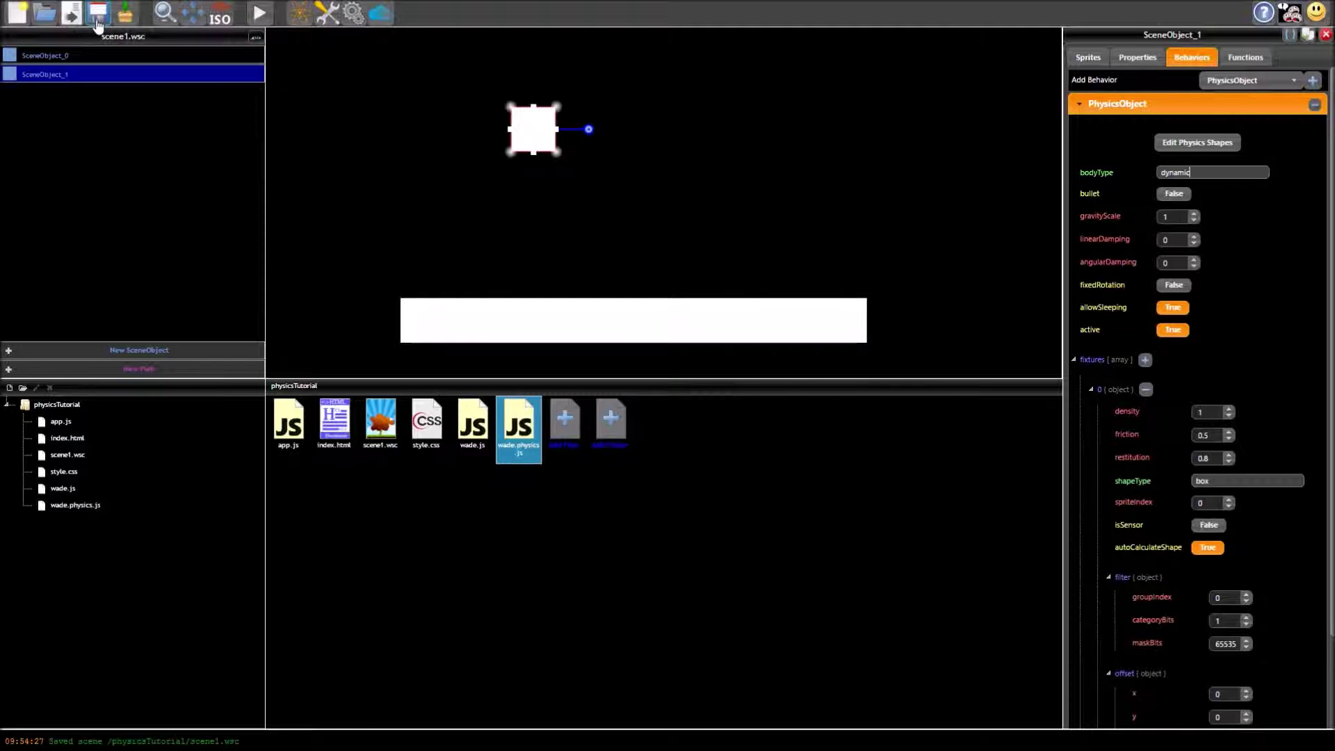
{"action": "left_click", "coordinate": [258, 13]}
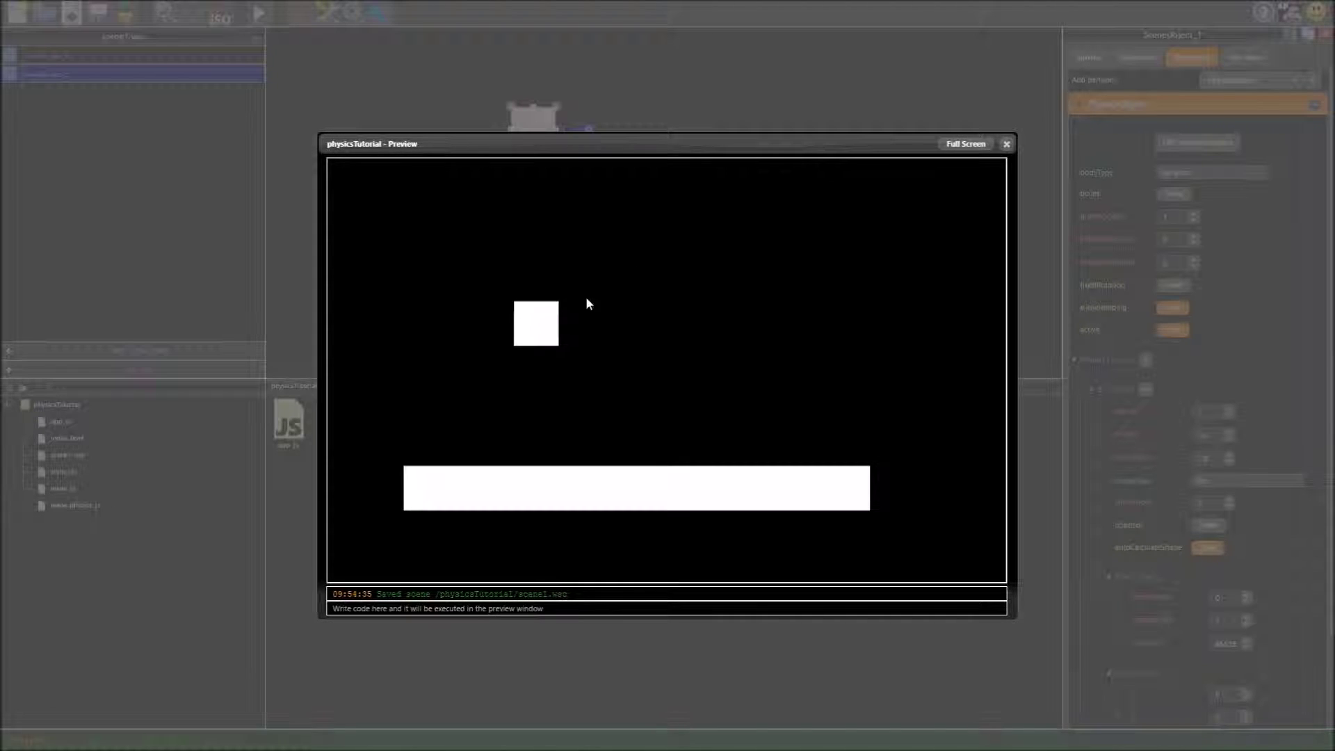
{"action": "left_click", "coordinate": [1005, 144]}
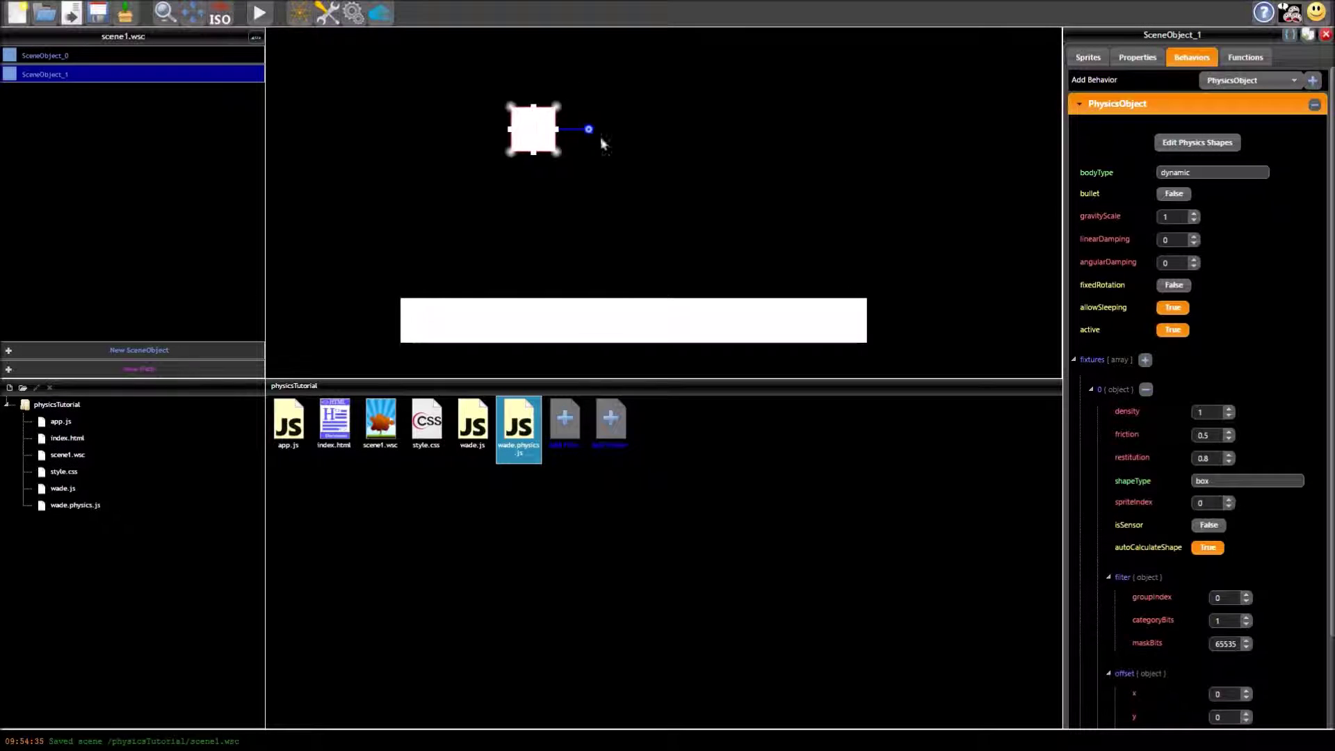
Rotate the square slightly clockwise and preview how the tilted square falls onto the floor.
{"action": "left_click_drag", "start_coordinate": [590, 130], "coordinate": [584, 143]}
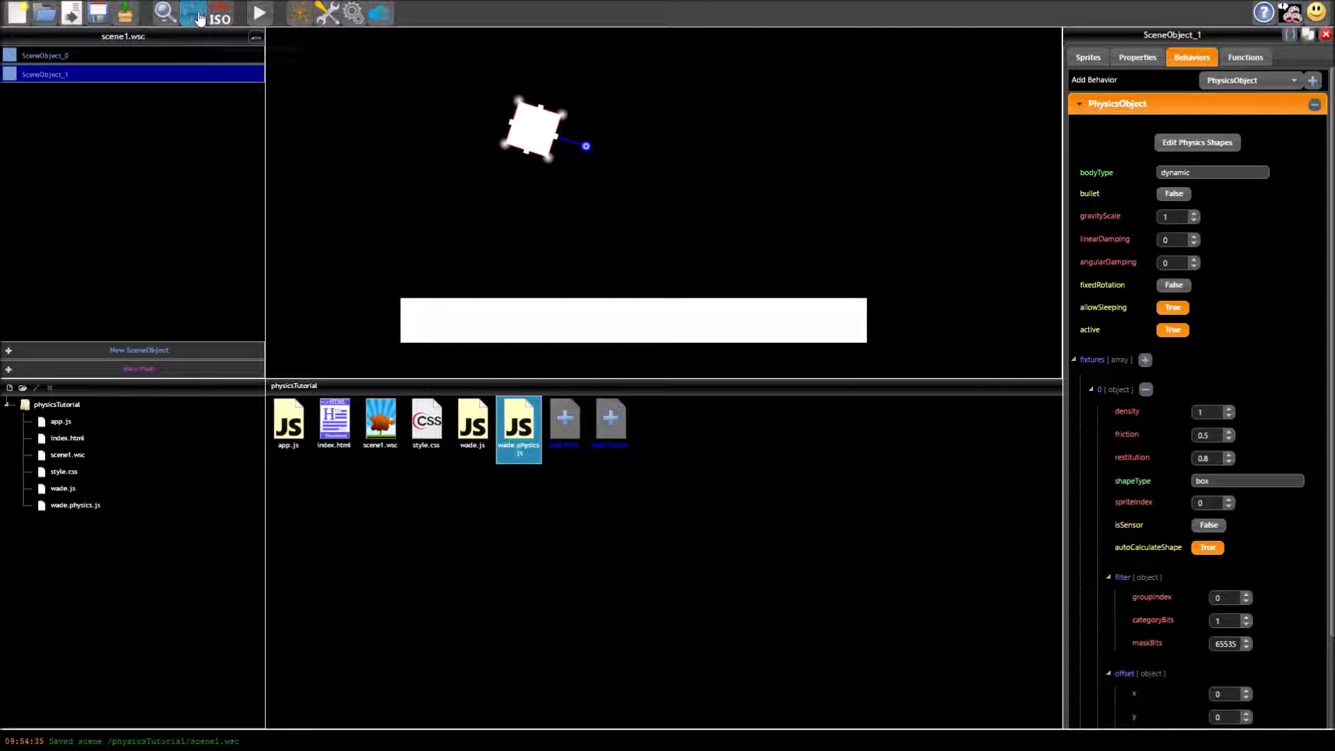
{"action": "left_click", "coordinate": [259, 13]}
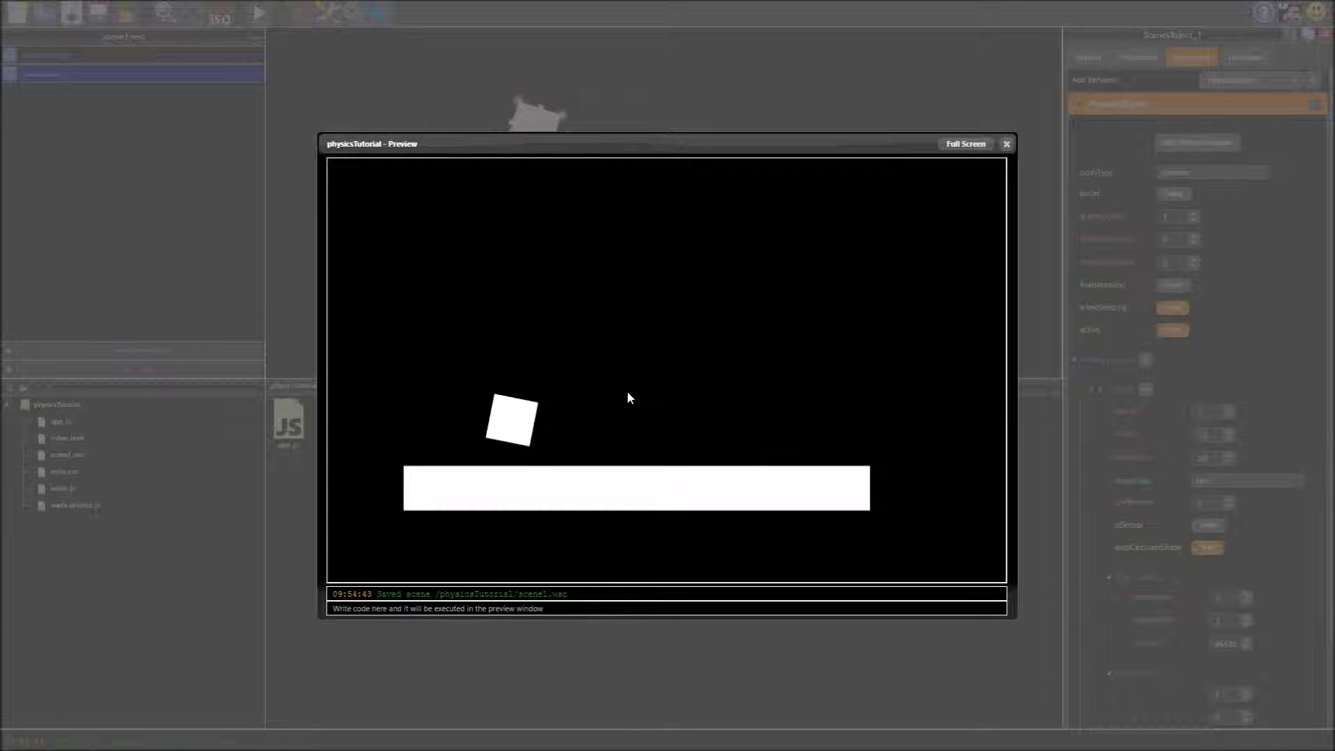
{"action": "left_click", "coordinate": [1006, 144]}
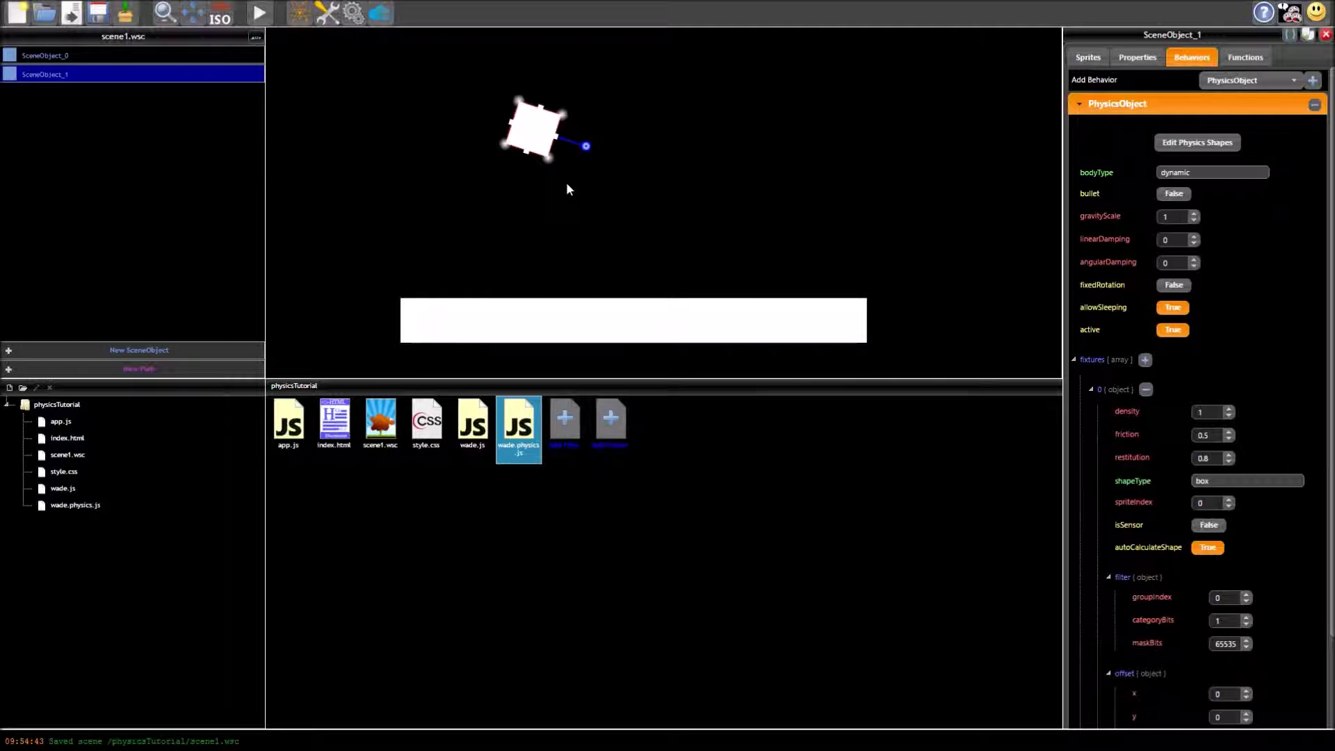
Add a third scene object beside the square, resize its sprite to 112 by 18, and place it above the floor's right half.
{"action": "left_click", "coordinate": [169, 351]}
{"action": "left_click_drag", "start_coordinate": [661, 202], "coordinate": [778, 164]}
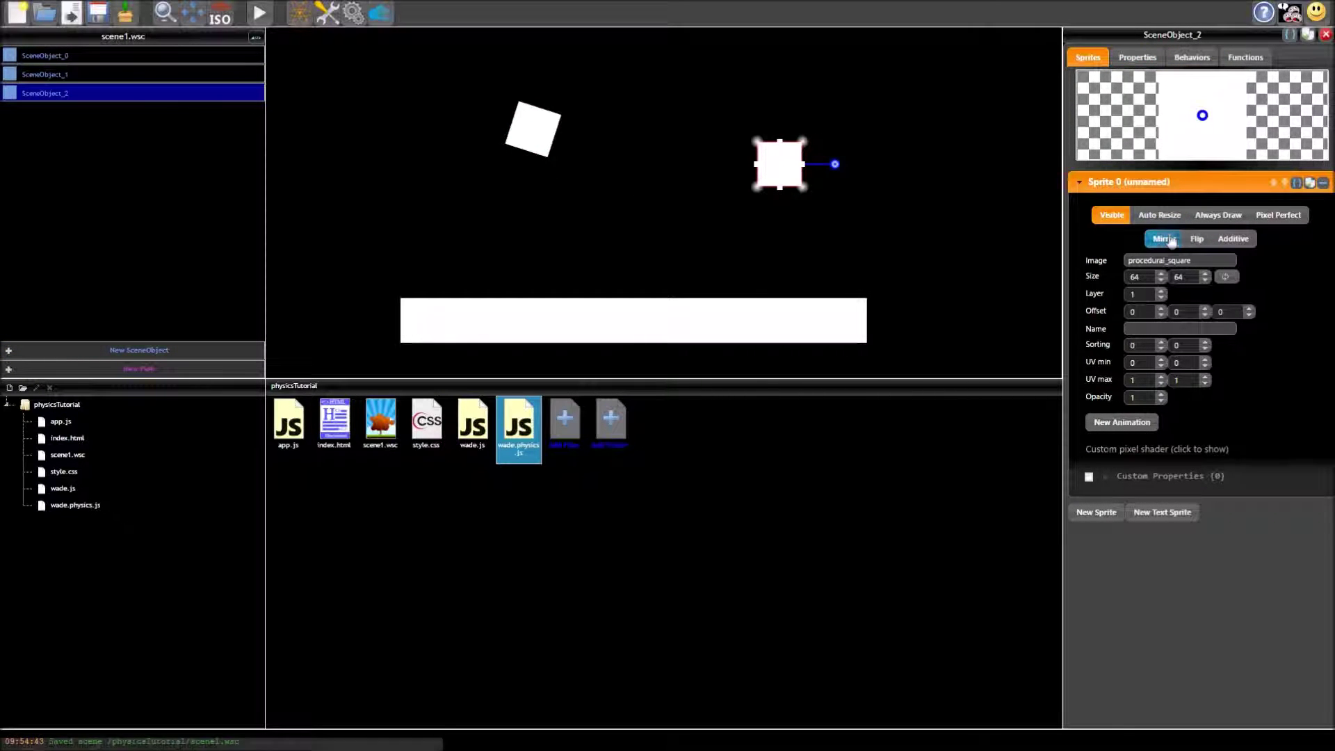
{"action": "left_click_drag", "start_coordinate": [1201, 281], "coordinate": [1201, 280]}
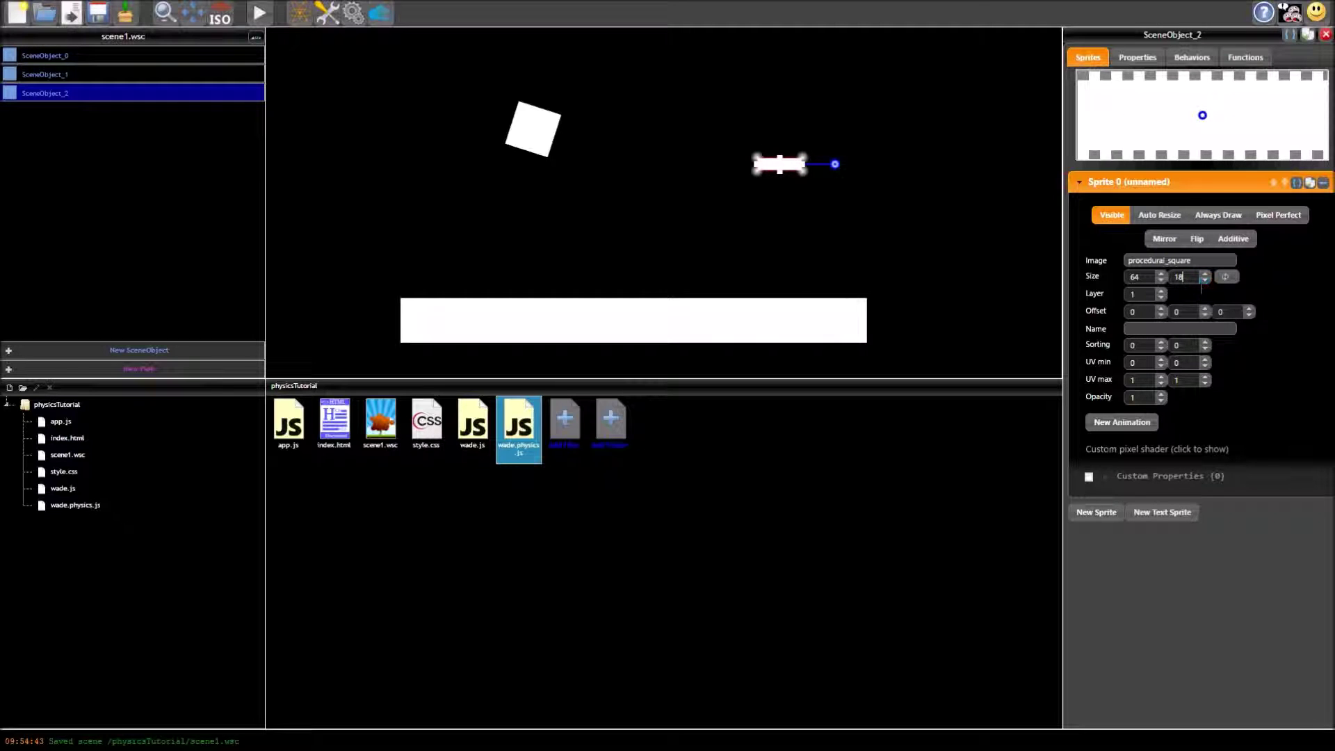
{"action": "left_click", "coordinate": [1161, 273]}
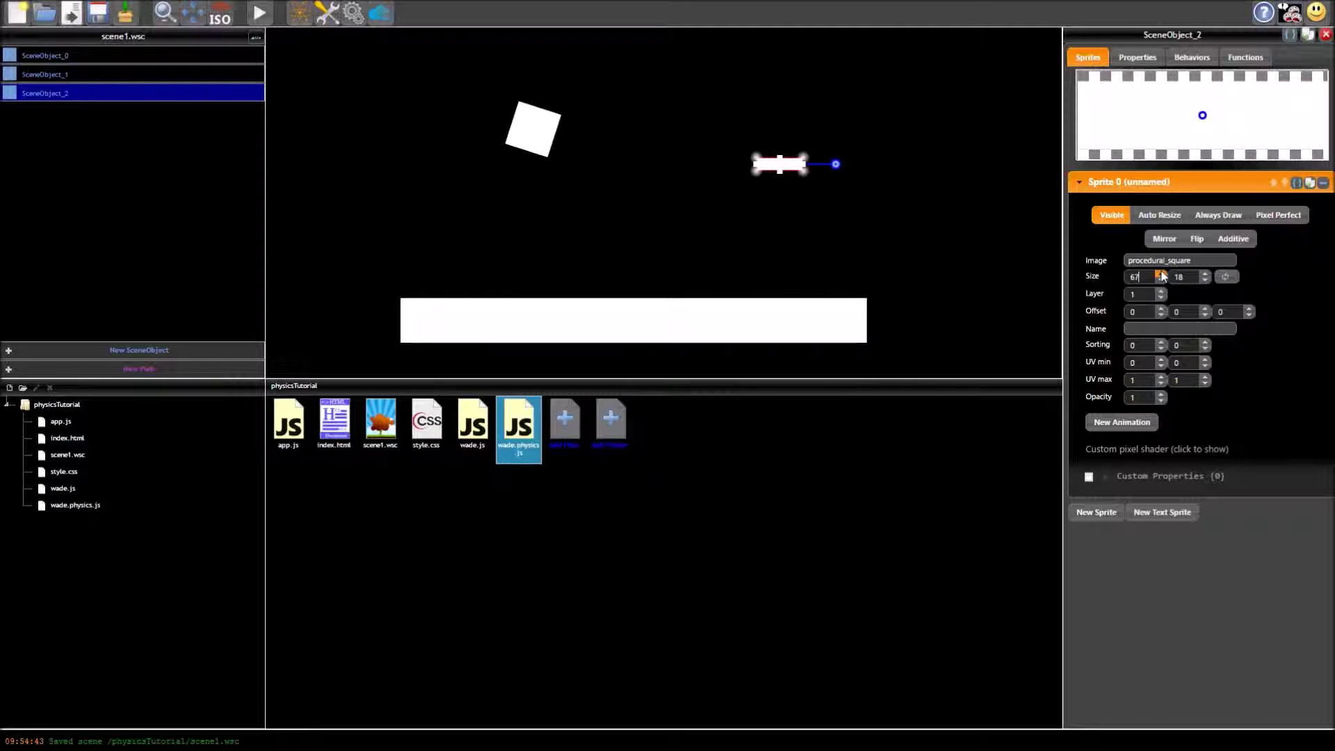
{"action": "left_click_drag", "start_coordinate": [1161, 273], "coordinate": [1161, 274]}
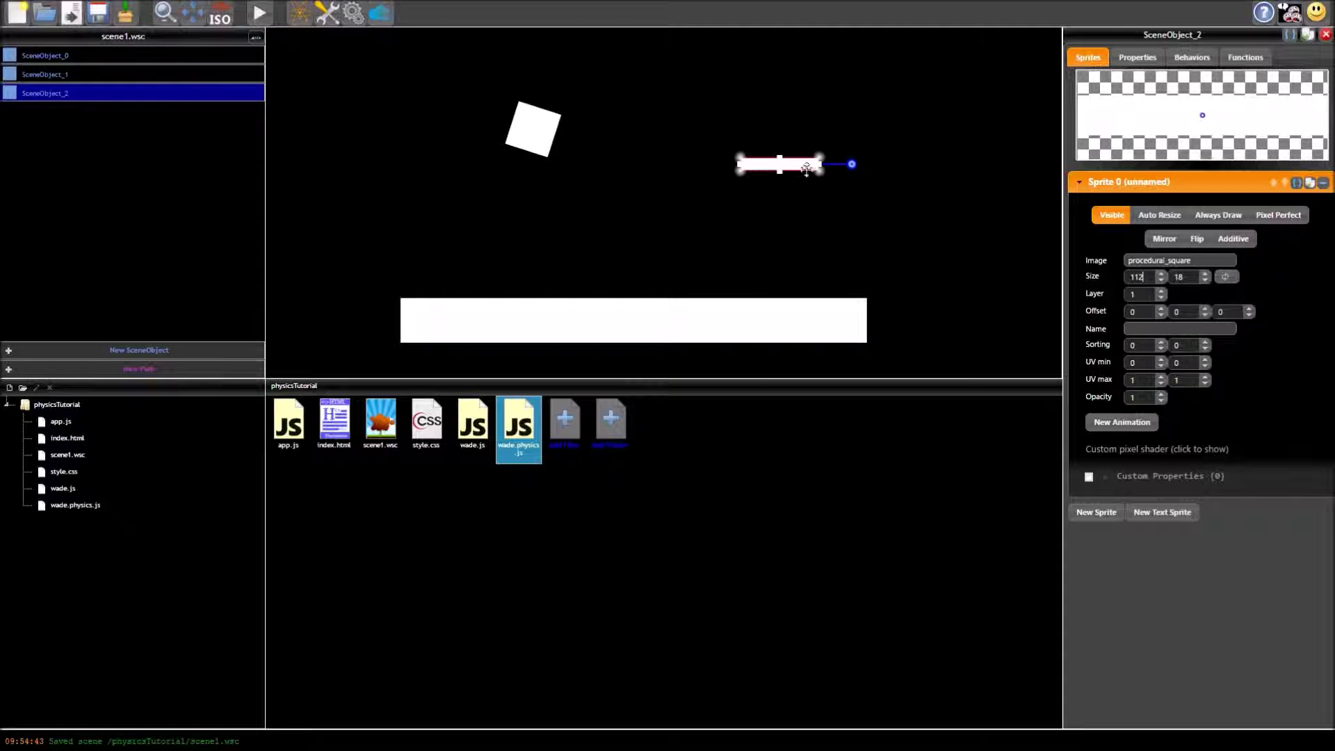
{"action": "left_click_drag", "start_coordinate": [806, 167], "coordinate": [810, 192]}
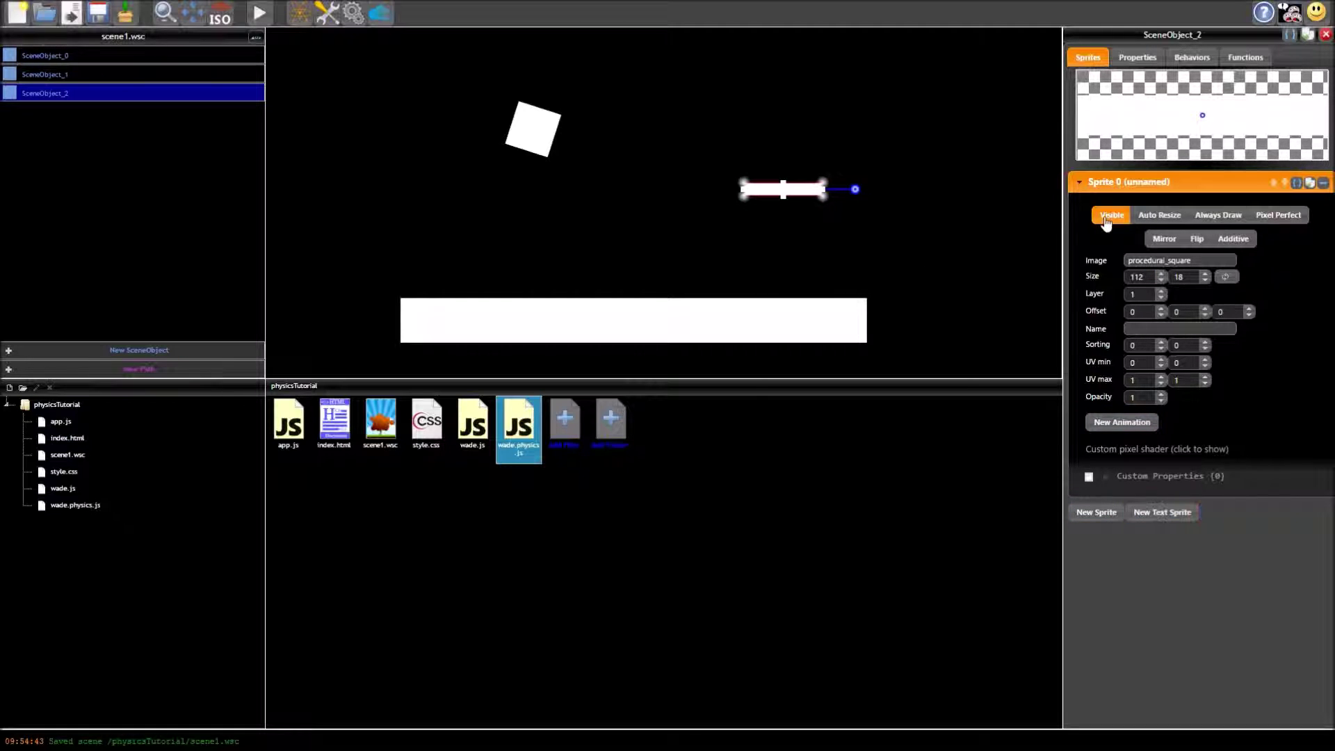
Add a second 32 by 79 sprite to the thin bar, offset it leftward and -30 vertically to form an L, and save.
{"action": "left_click", "coordinate": [1096, 511]}
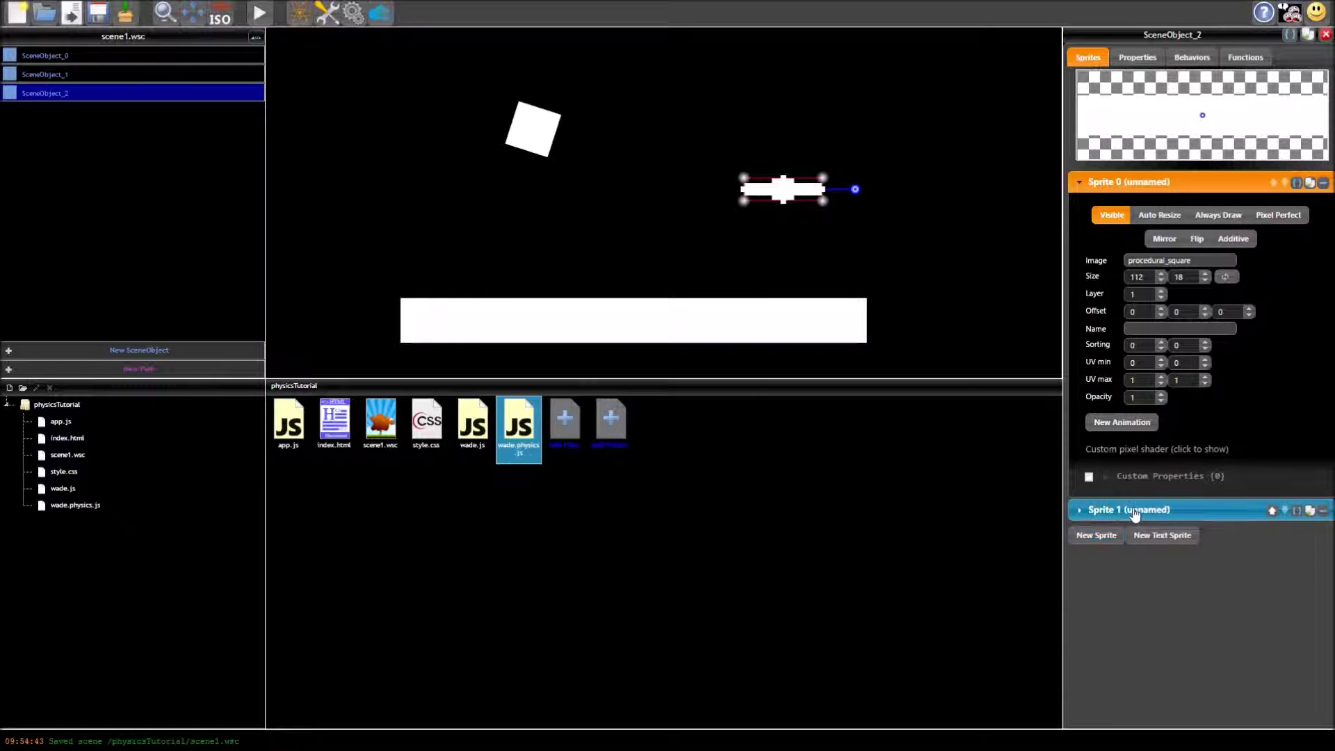
{"action": "left_click", "coordinate": [1134, 511]}
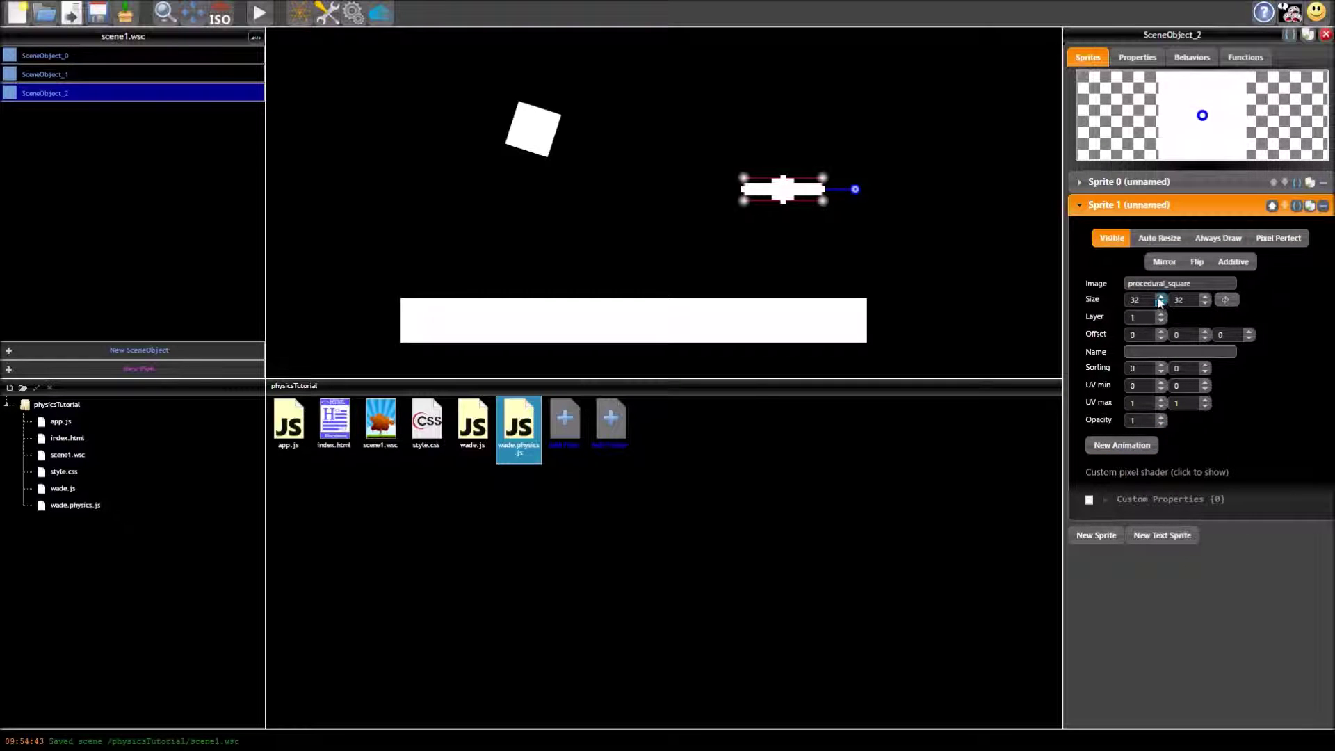
{"action": "left_click_drag", "start_coordinate": [1204, 301], "coordinate": [1165, 337]}
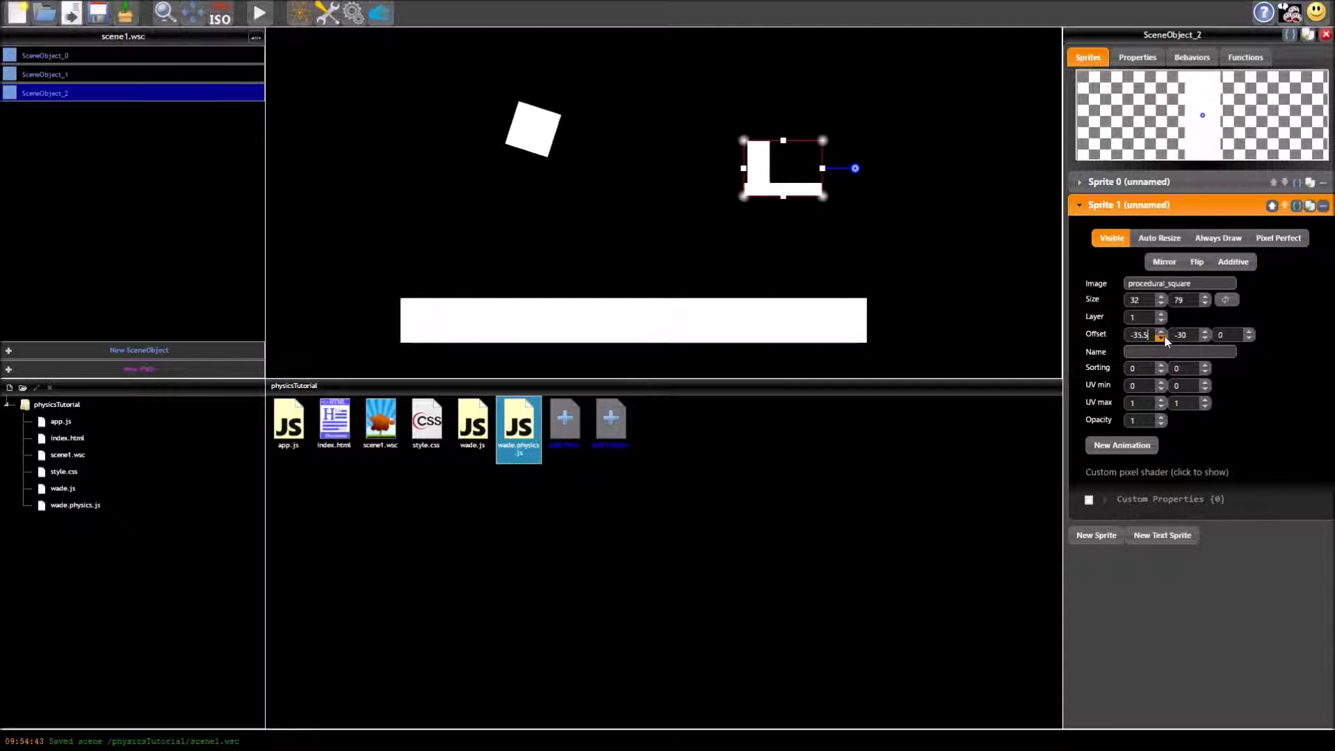
{"action": "left_click", "coordinate": [1163, 336]}
{"action": "left_click_drag", "start_coordinate": [1164, 335], "coordinate": [1164, 335]}
{"action": "left_click", "coordinate": [924, 277]}
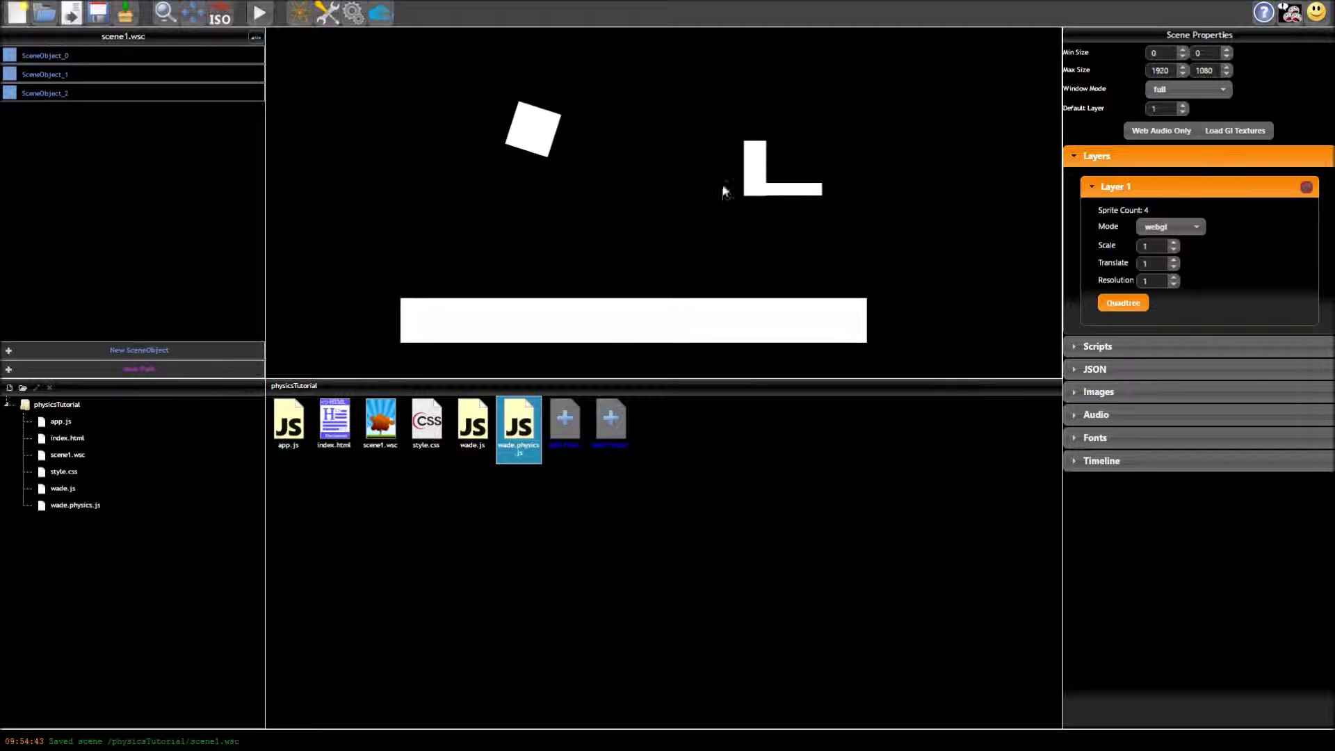
{"action": "key", "text": "ctrl+s"}
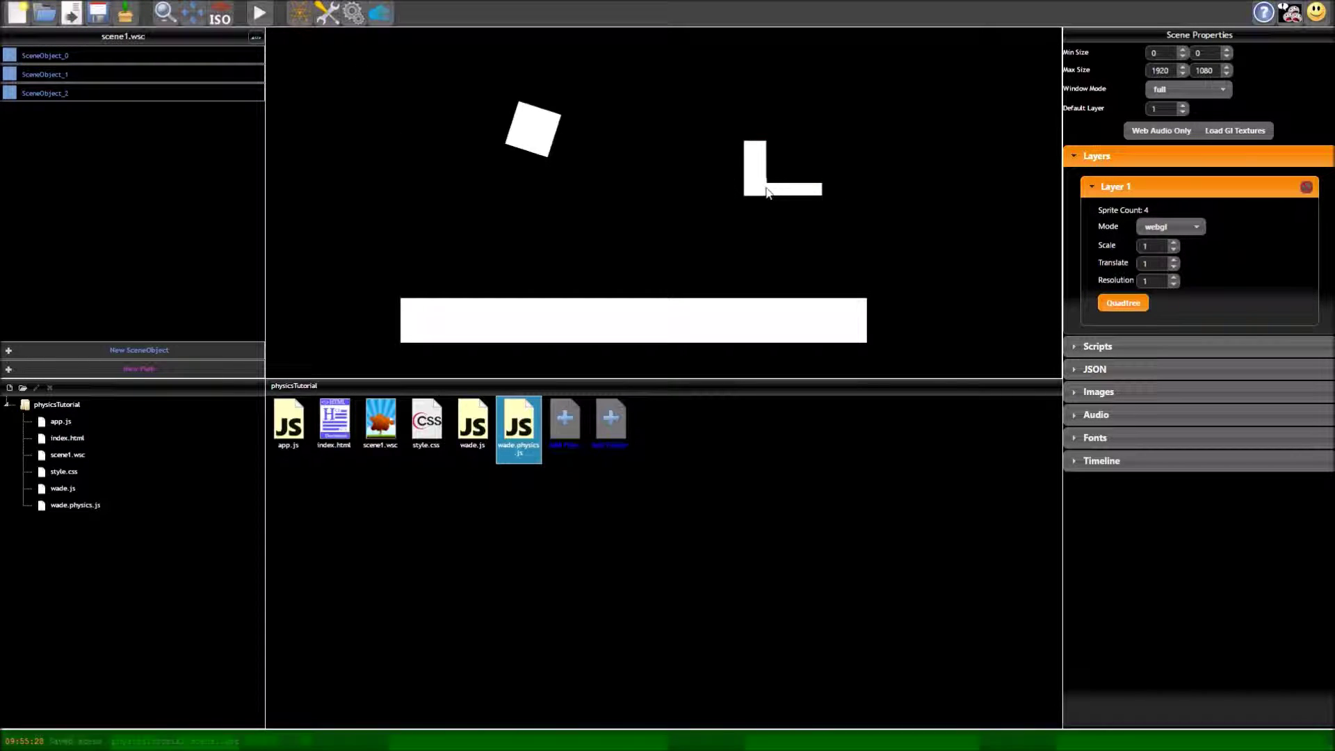
Add the PhysicsObject behavior to the L-shaped object with body type dynamic and fixture restitution 0.8.
{"action": "left_click", "coordinate": [767, 193]}
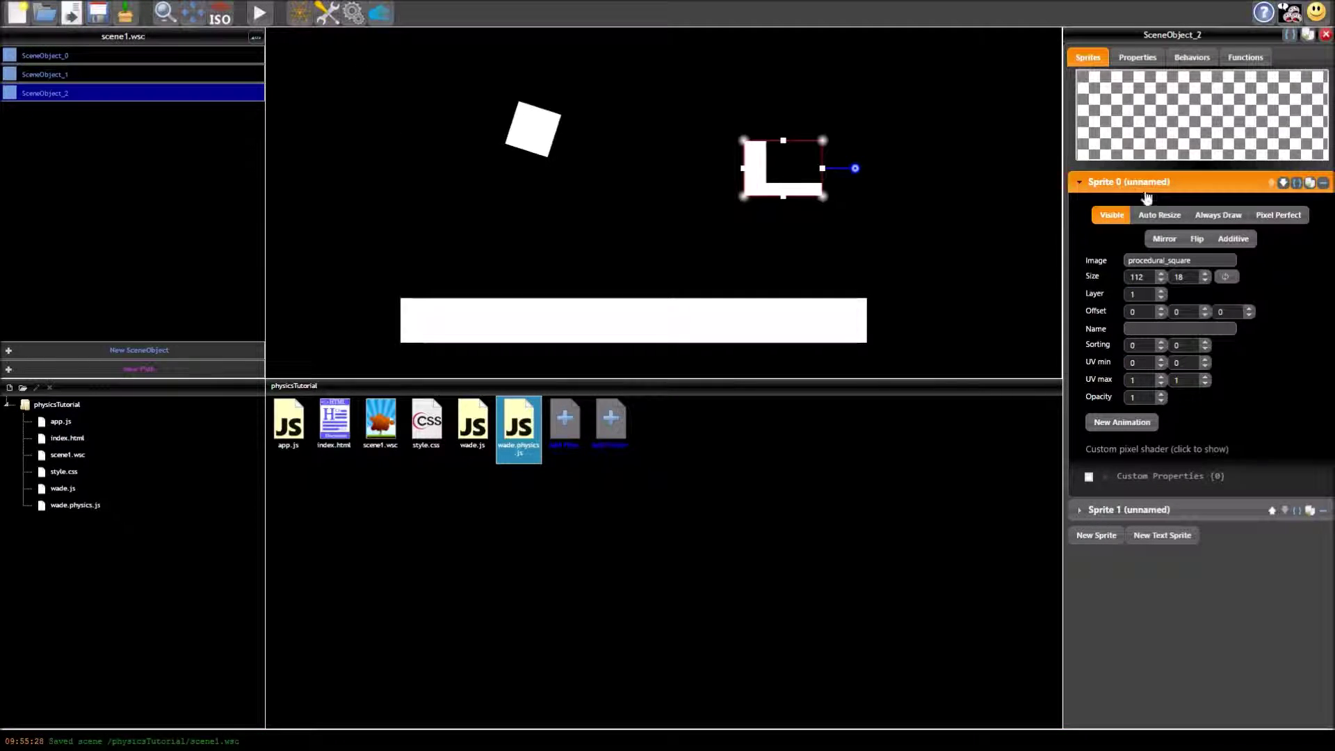
{"action": "left_click", "coordinate": [1192, 59]}
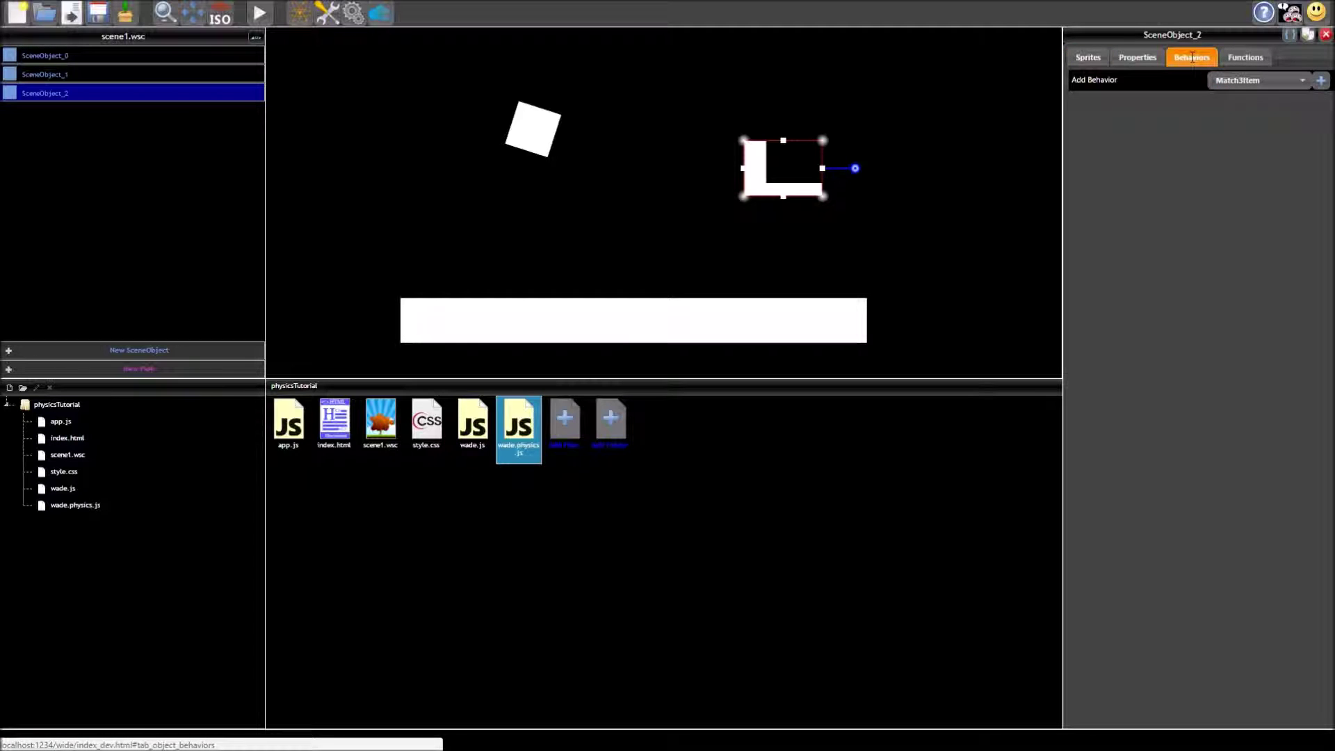
{"action": "left_click", "coordinate": [1256, 81]}
{"action": "left_click", "coordinate": [1262, 112]}
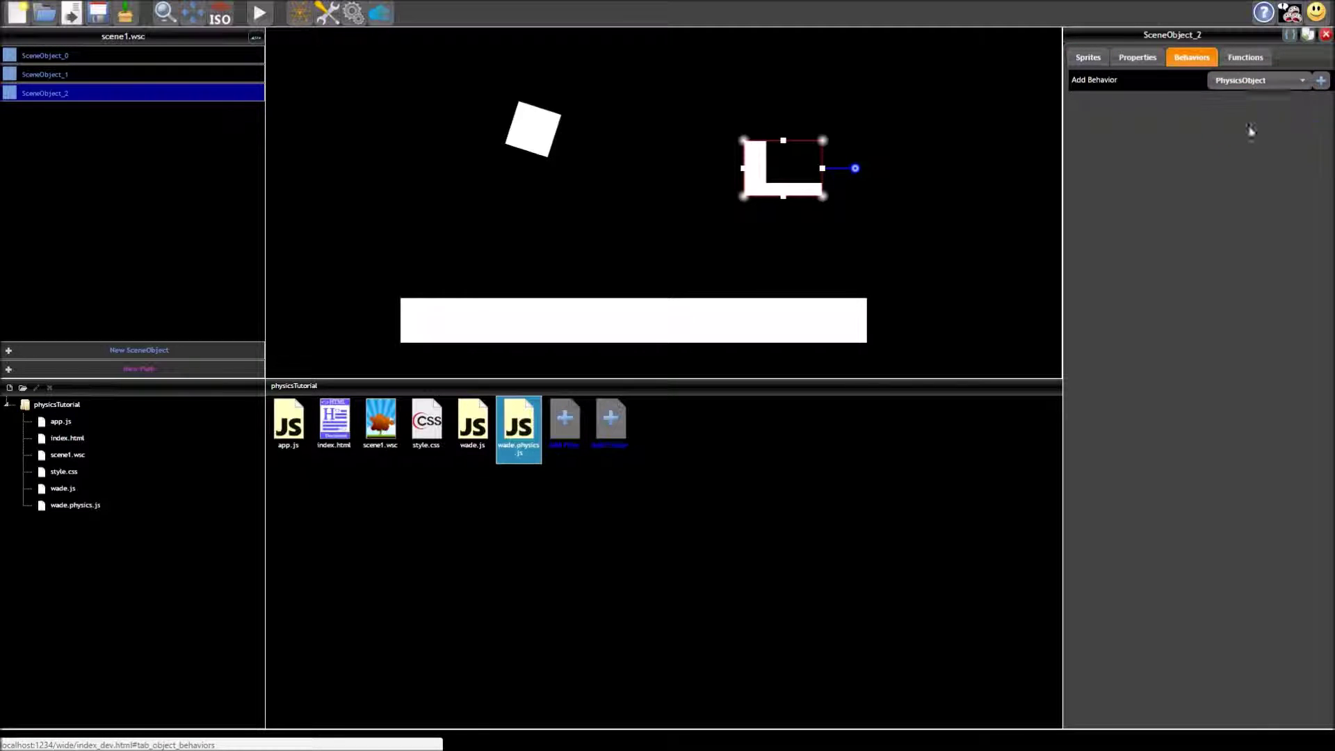
{"action": "left_click", "coordinate": [1319, 82]}
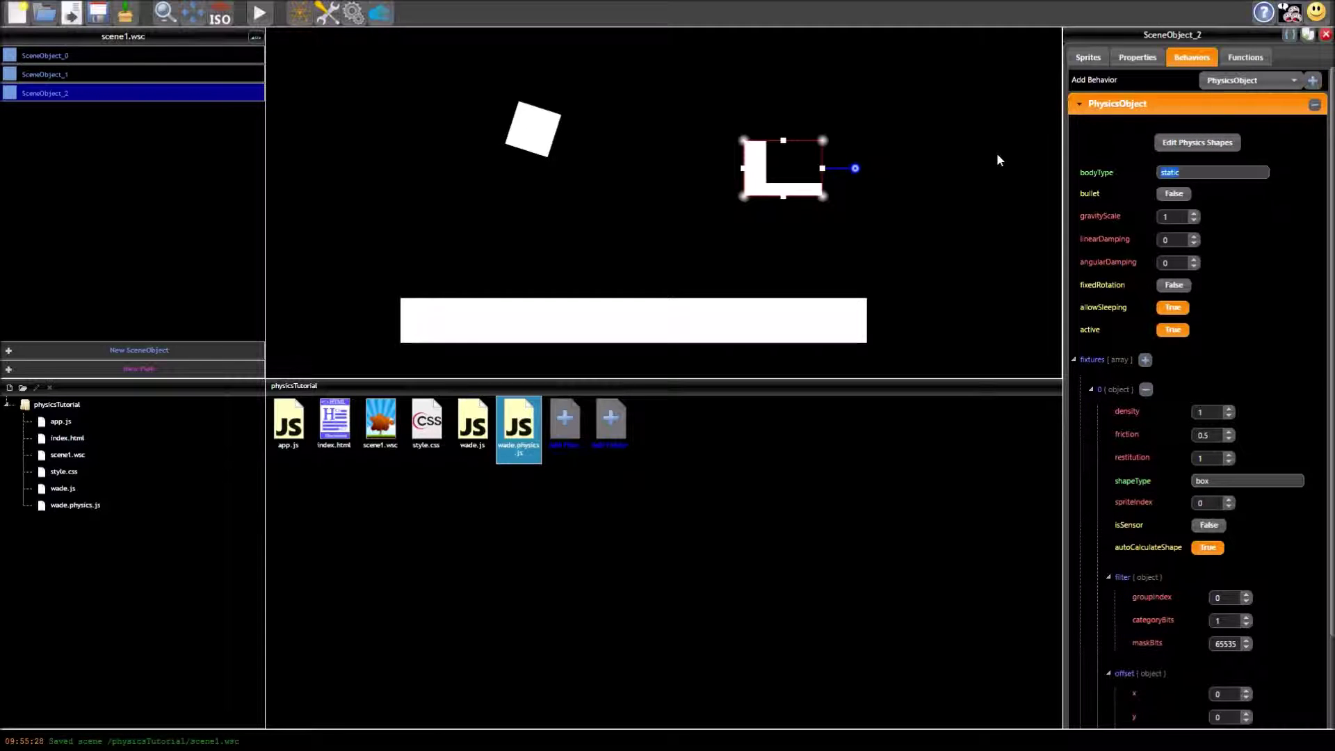
{"action": "type", "text": "dynamic"}
{"action": "scroll", "coordinate": [1260, 364], "scroll_direction": "down", "scroll_amount": 3}
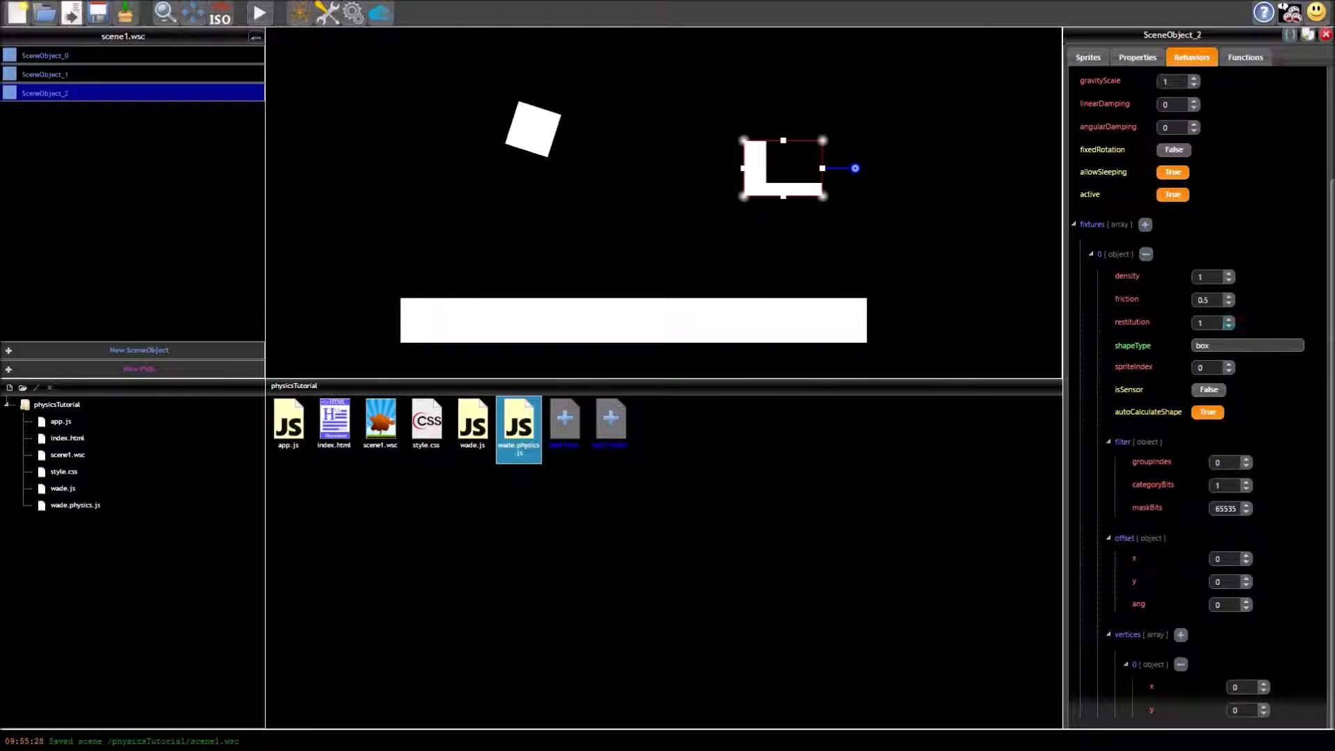
{"action": "type", "text": "0.8"}
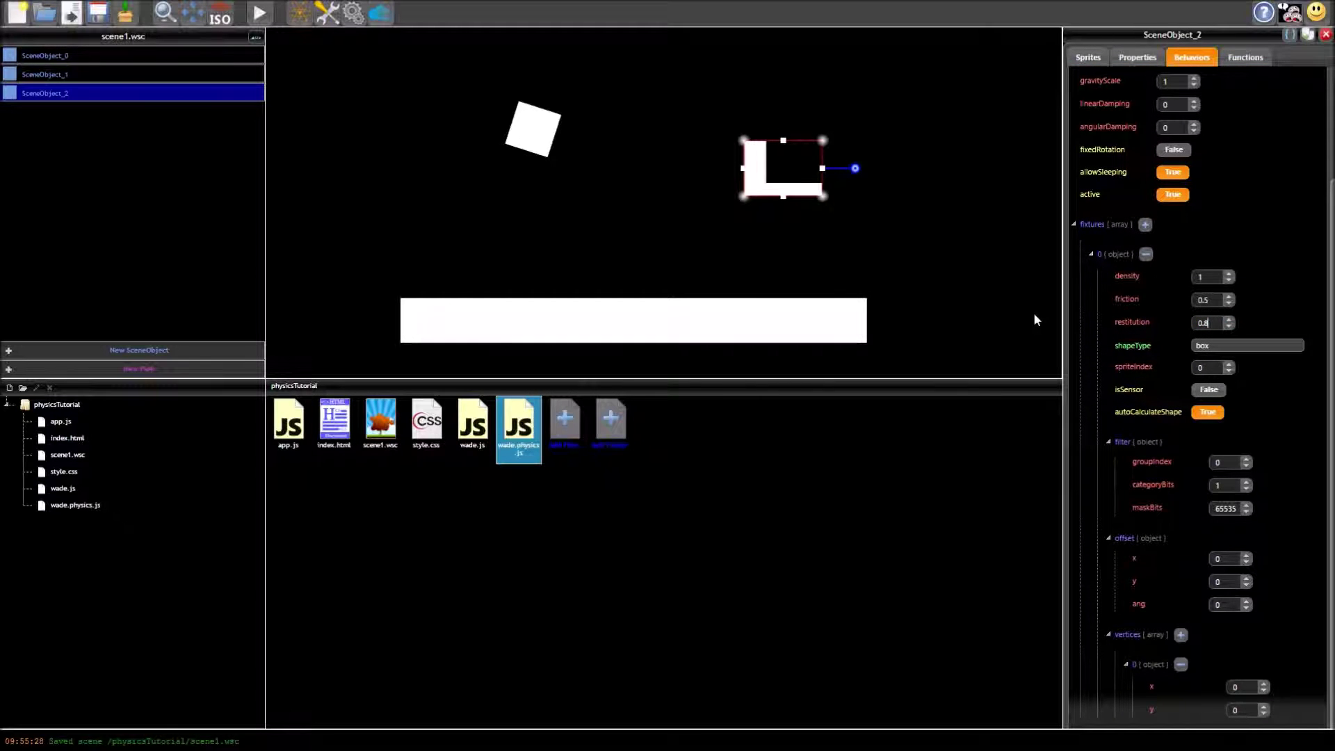
Save the scene, then stretch the L-shaped object's physics polygon upward into a rectangle enclosing both sprites and apply it.
{"action": "scroll", "coordinate": [1246, 213], "scroll_direction": "up", "scroll_amount": 3}
{"action": "left_click", "coordinate": [98, 13]}
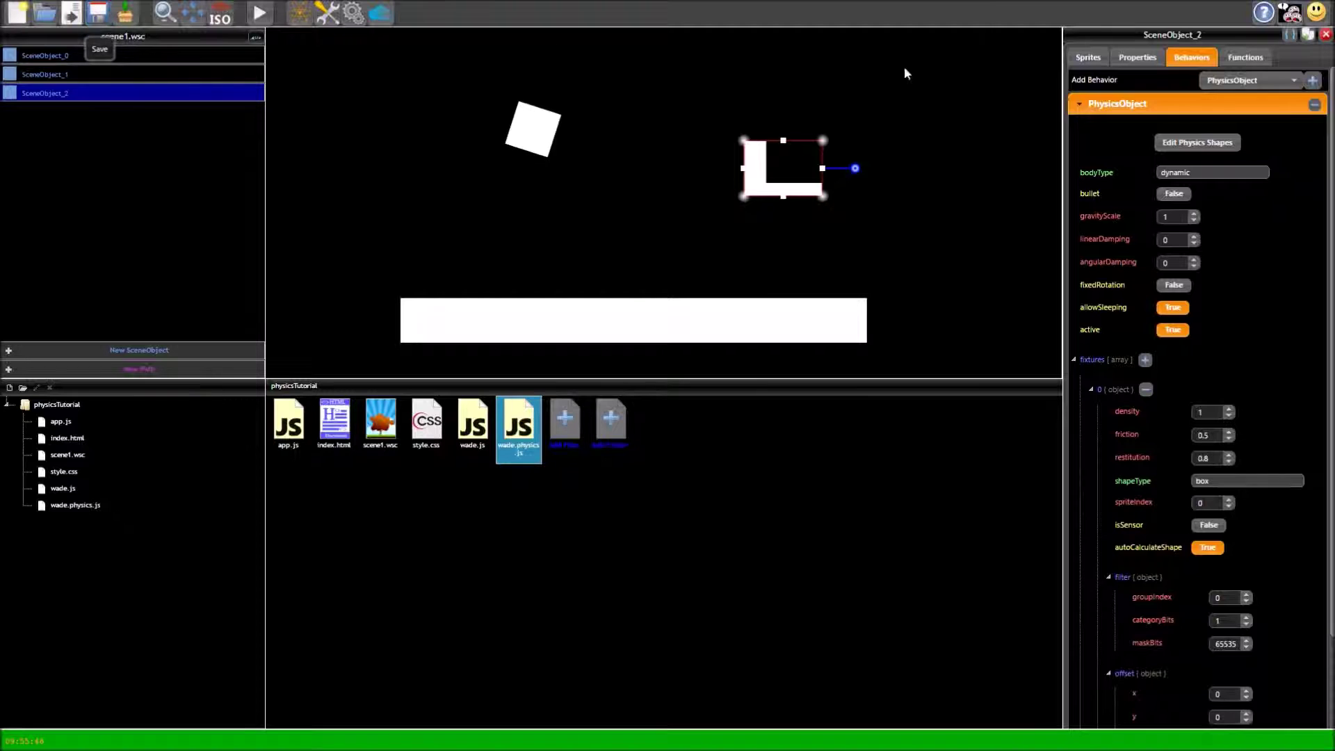
{"action": "left_click", "coordinate": [1186, 148]}
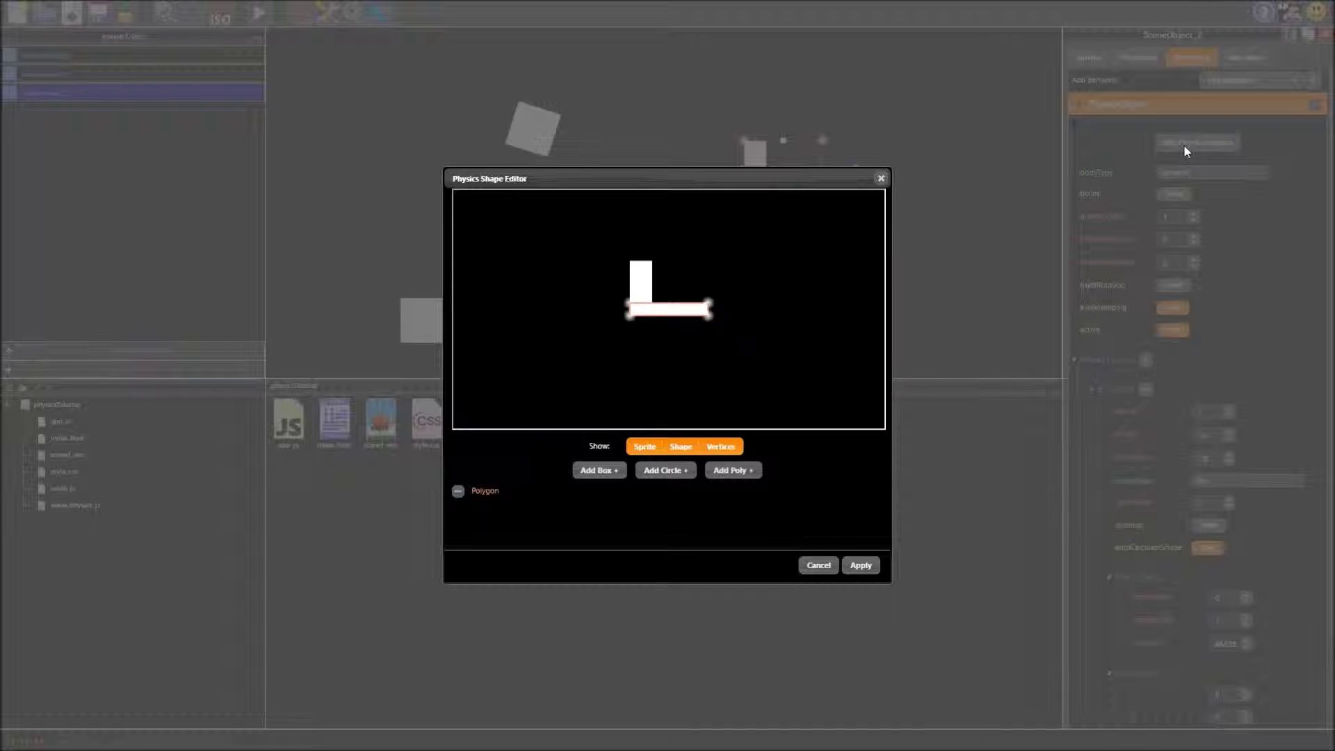
{"action": "scroll", "coordinate": [720, 335], "scroll_direction": "up", "scroll_amount": 3}
{"action": "scroll", "coordinate": [697, 300], "scroll_direction": "down", "scroll_amount": 1}
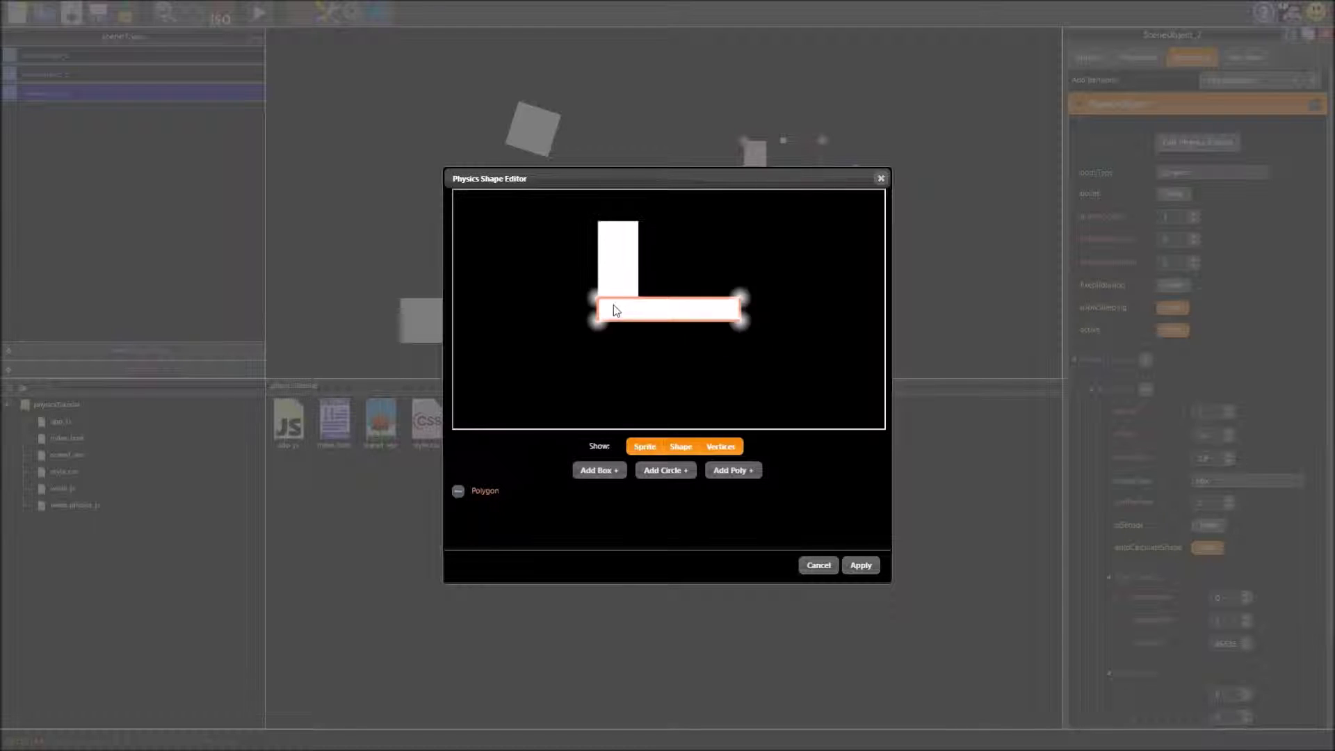
{"action": "scroll", "coordinate": [702, 304], "scroll_direction": "down", "scroll_amount": 1}
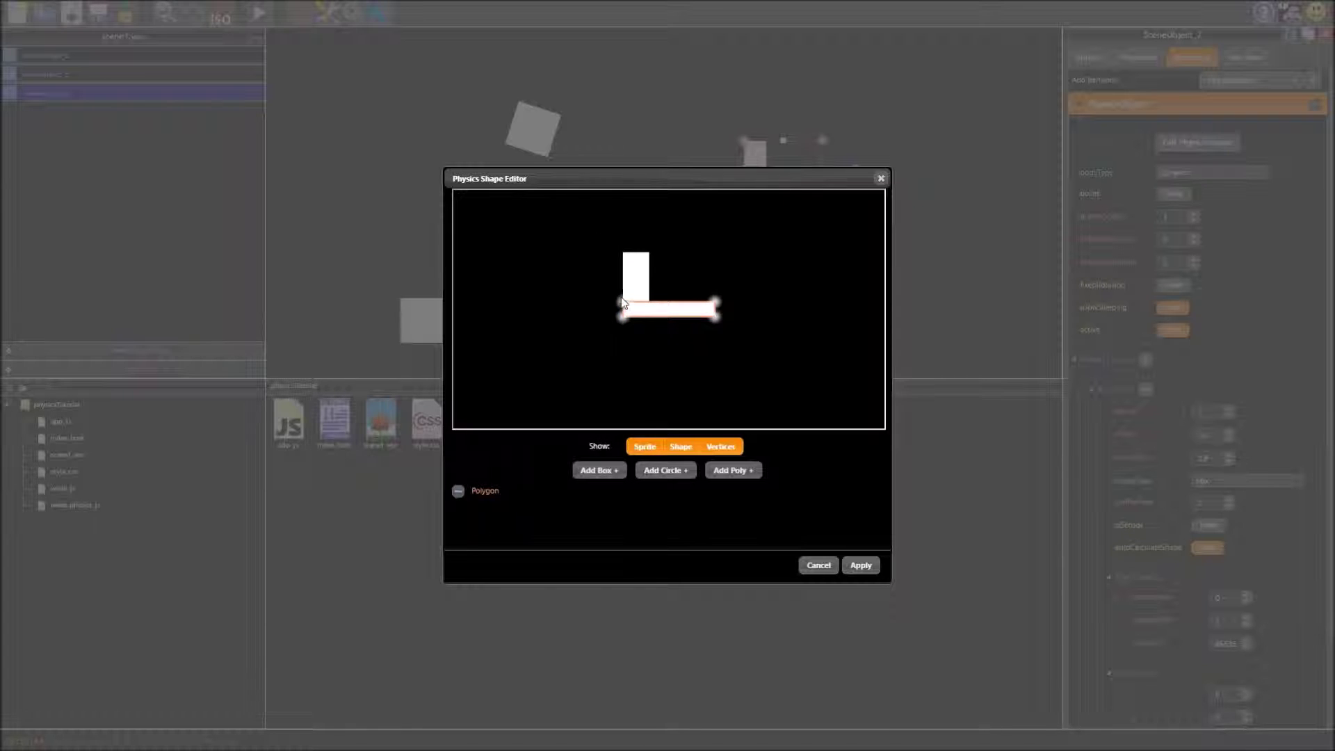
{"action": "left_click_drag", "start_coordinate": [622, 304], "coordinate": [622, 254]}
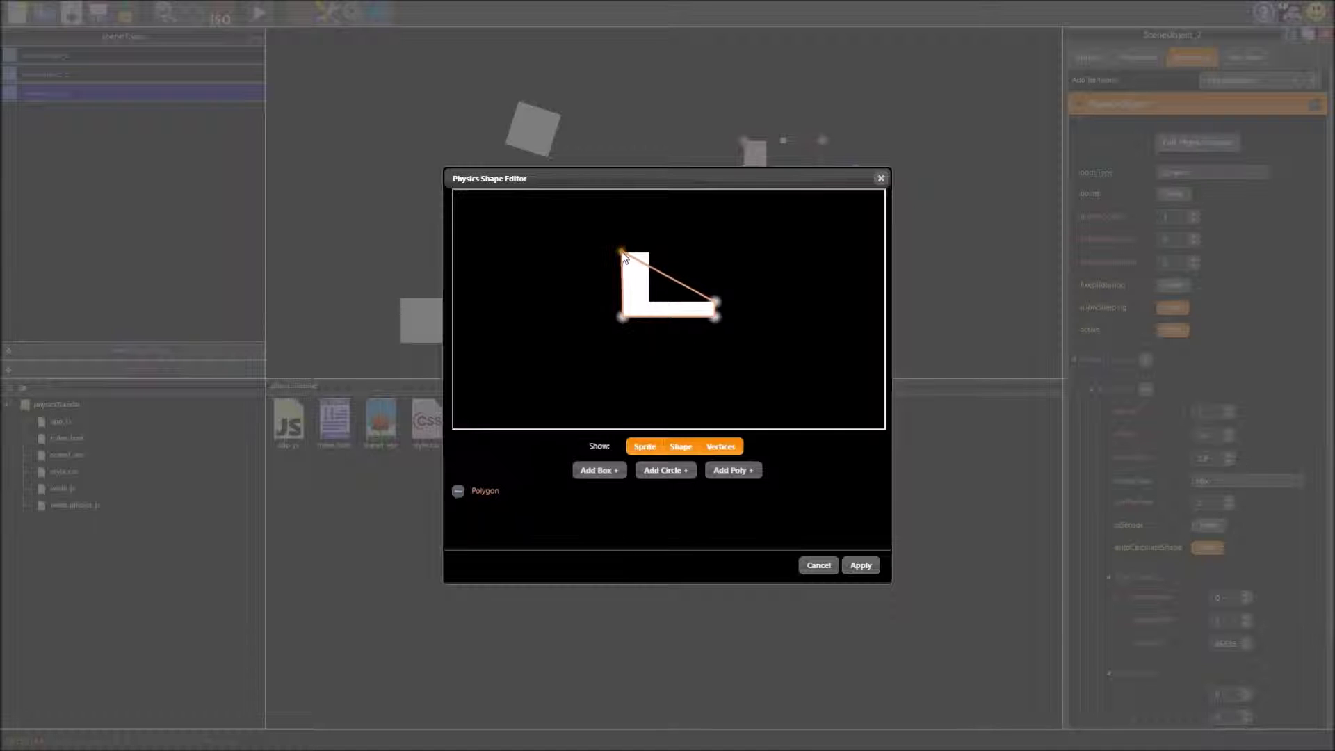
{"action": "left_click_drag", "start_coordinate": [716, 302], "coordinate": [715, 253]}
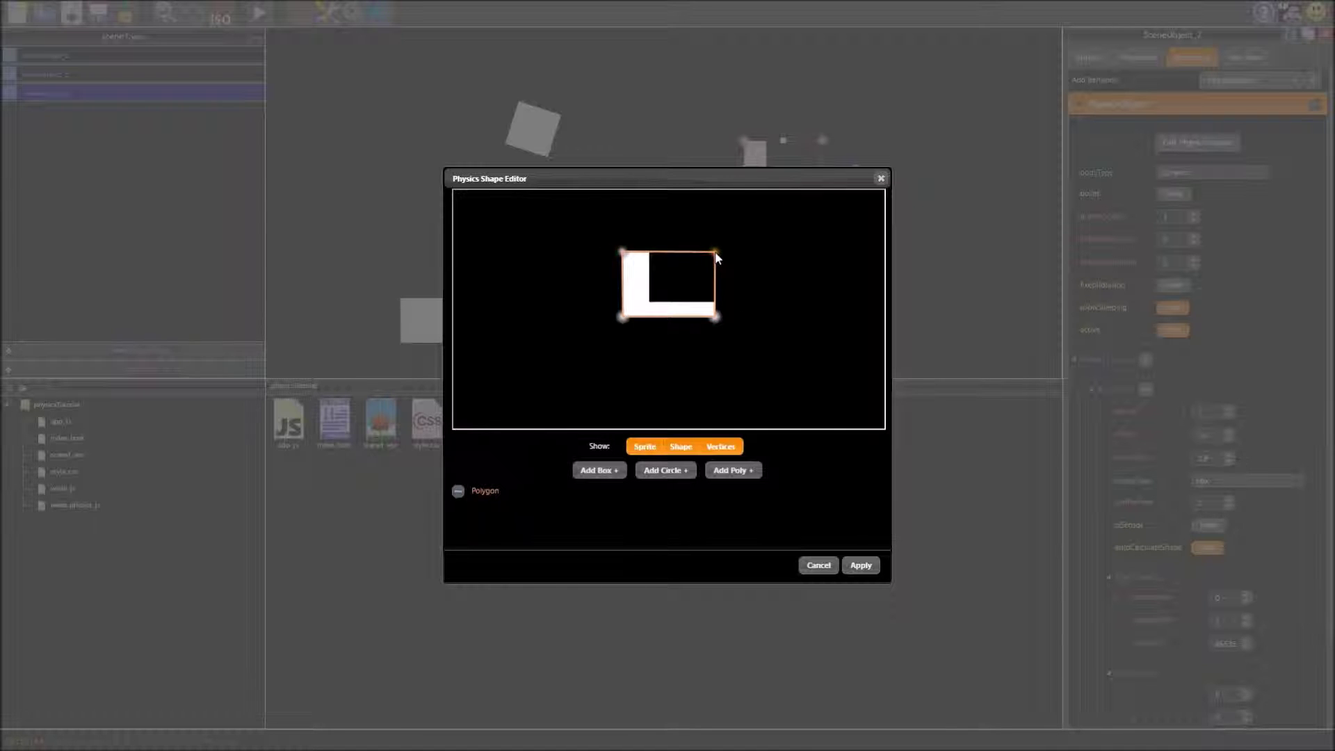
{"action": "left_click", "coordinate": [859, 562]}
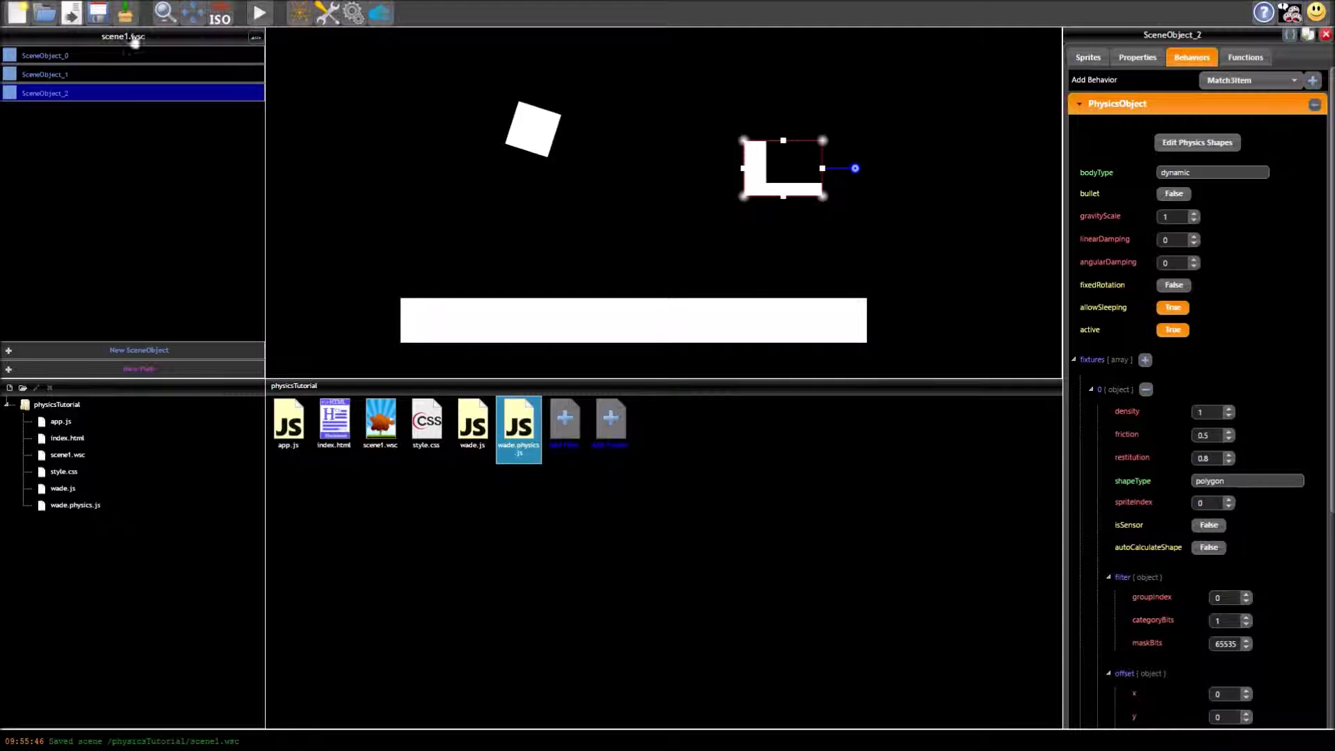
Save the scene and preview how the L-shaped object falls with its rectangular physics shape.
{"action": "left_click", "coordinate": [96, 14]}
{"action": "left_click", "coordinate": [258, 13]}
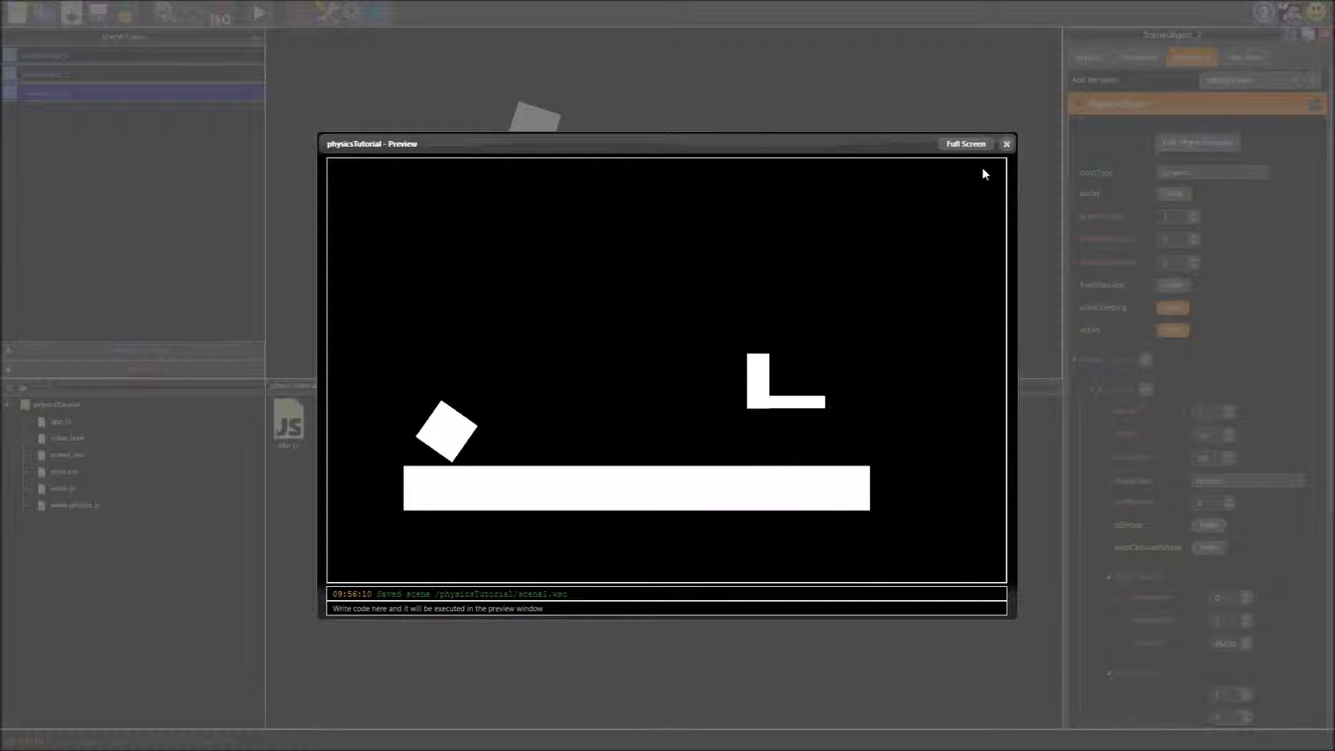
{"action": "left_click", "coordinate": [1006, 145]}
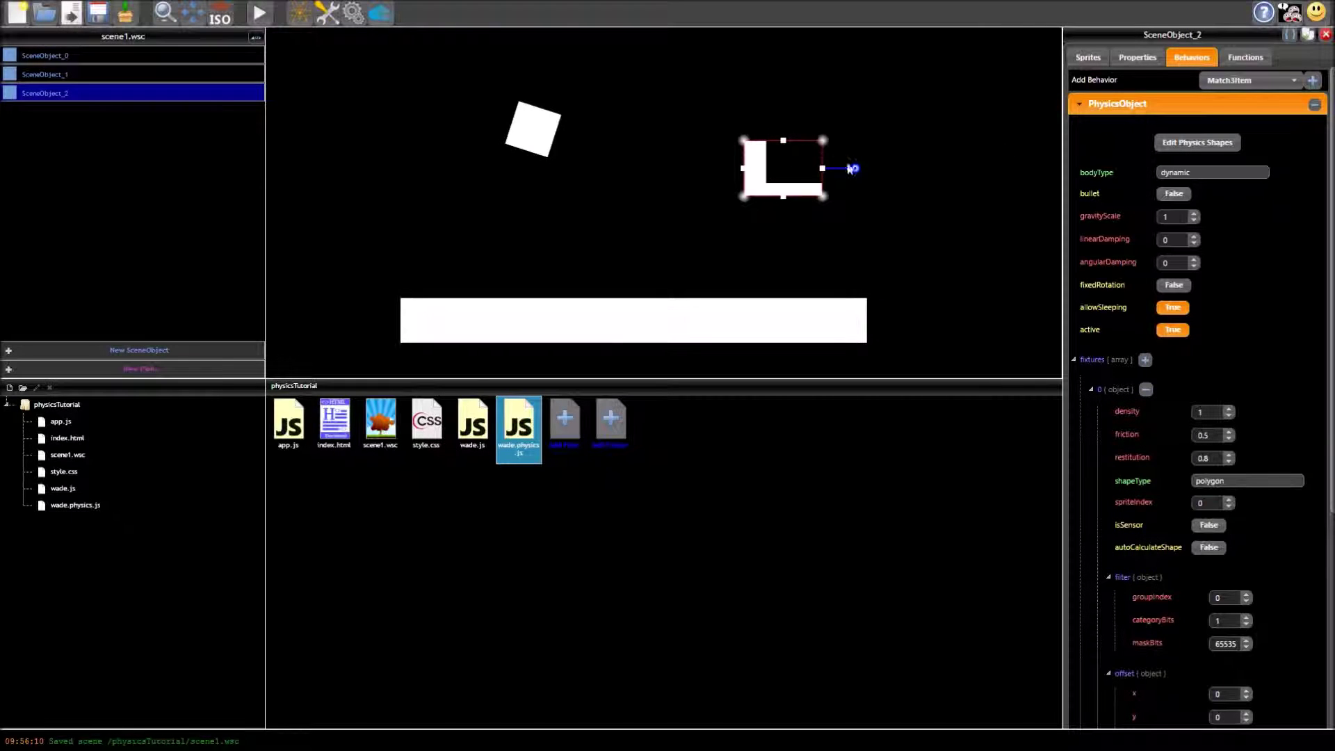
Preview the fall with the L-shaped object rotated so its corner points up, and turn it back to nearly upright.
{"action": "left_click_drag", "start_coordinate": [855, 169], "coordinate": [756, 259]}
{"action": "left_click", "coordinate": [97, 12]}
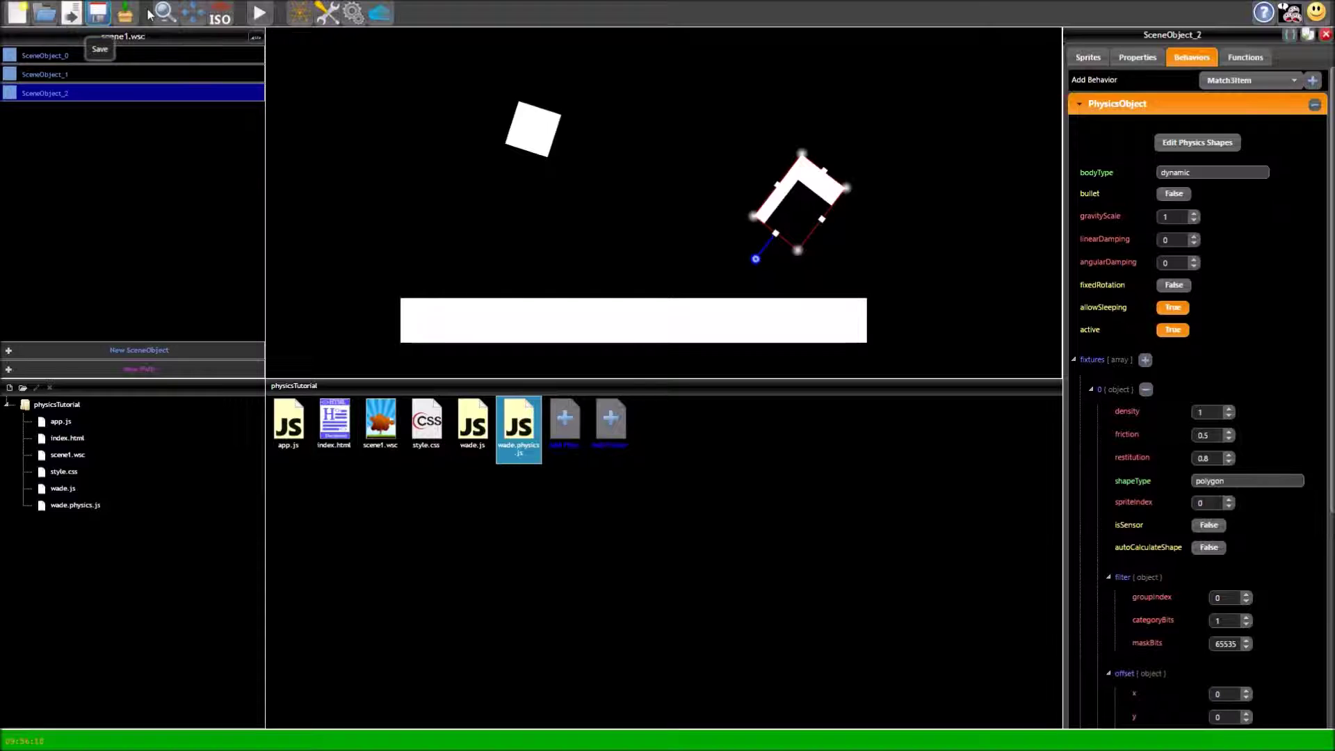
{"action": "left_click", "coordinate": [257, 14]}
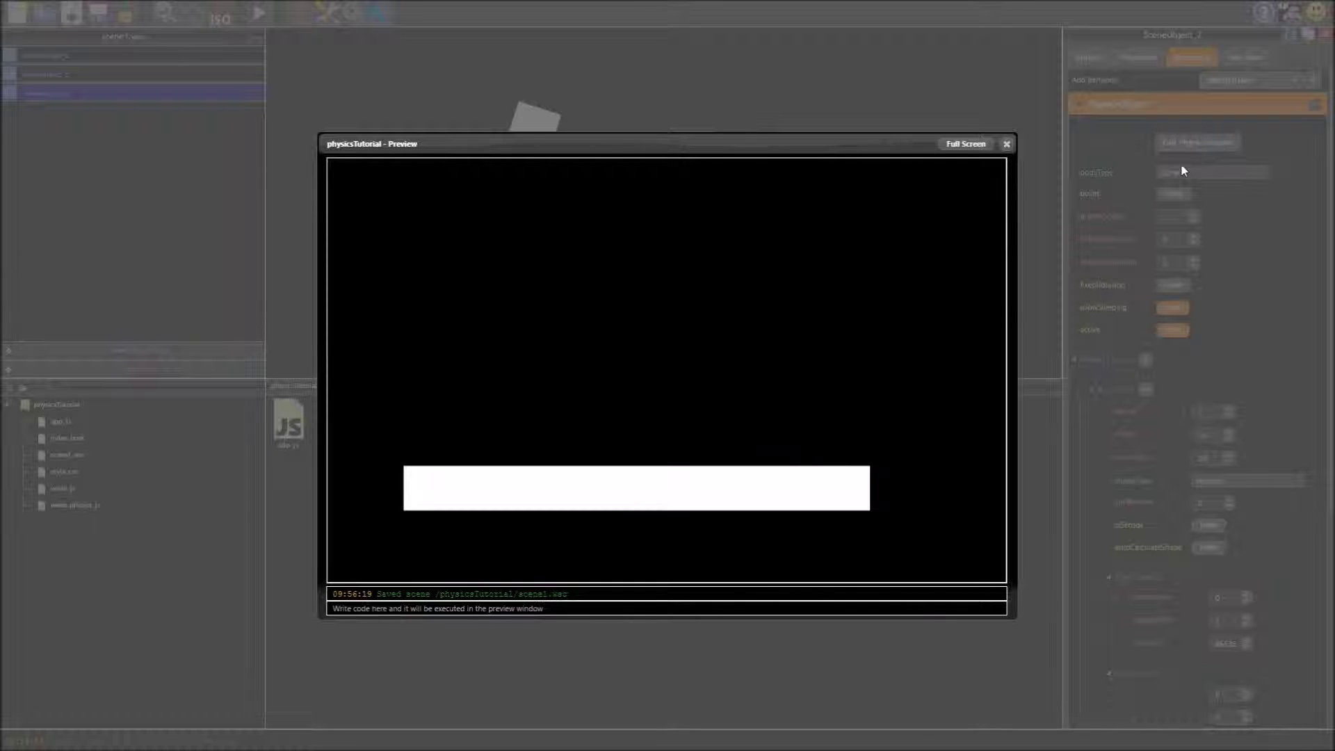
{"action": "left_click", "coordinate": [1006, 144]}
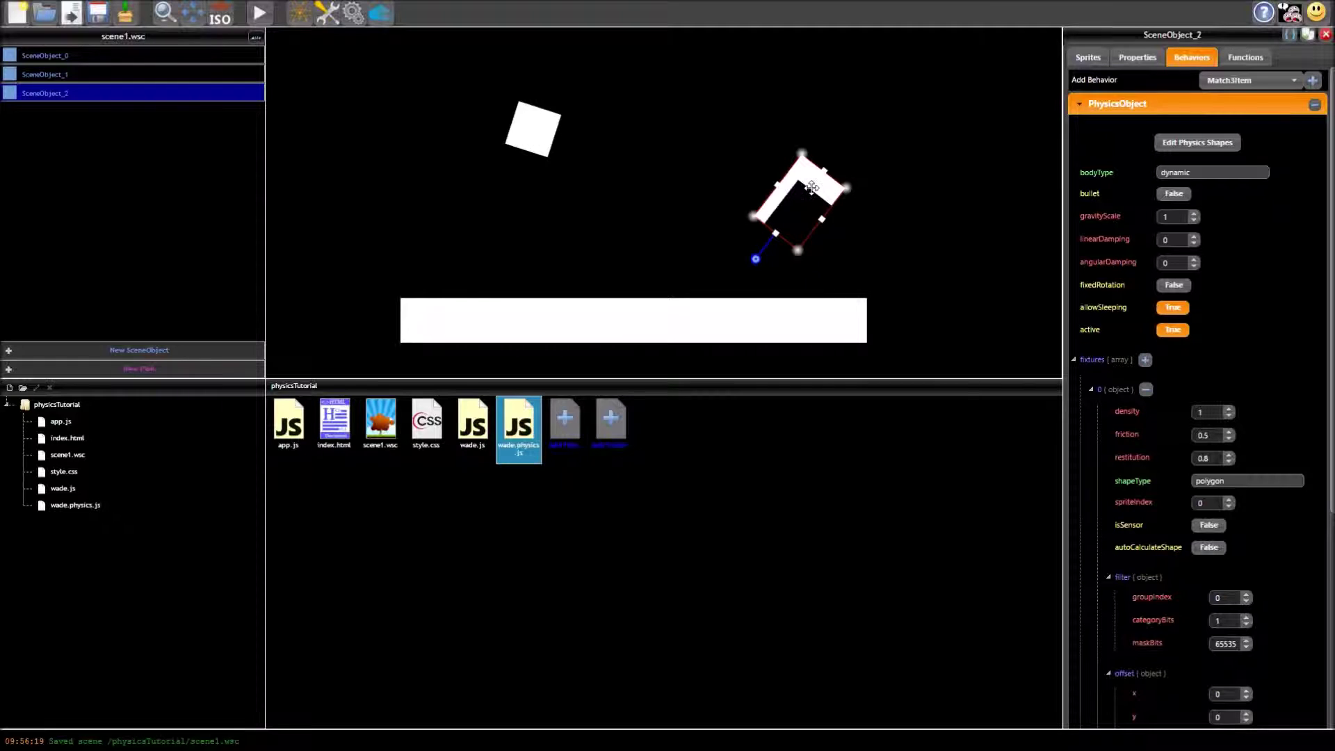
{"action": "left_click_drag", "start_coordinate": [746, 264], "coordinate": [885, 194]}
Open the physics shape editor for the L-shaped object and toggle the display of sprites, shape and vertices off and on.
{"action": "left_click", "coordinate": [1210, 145]}
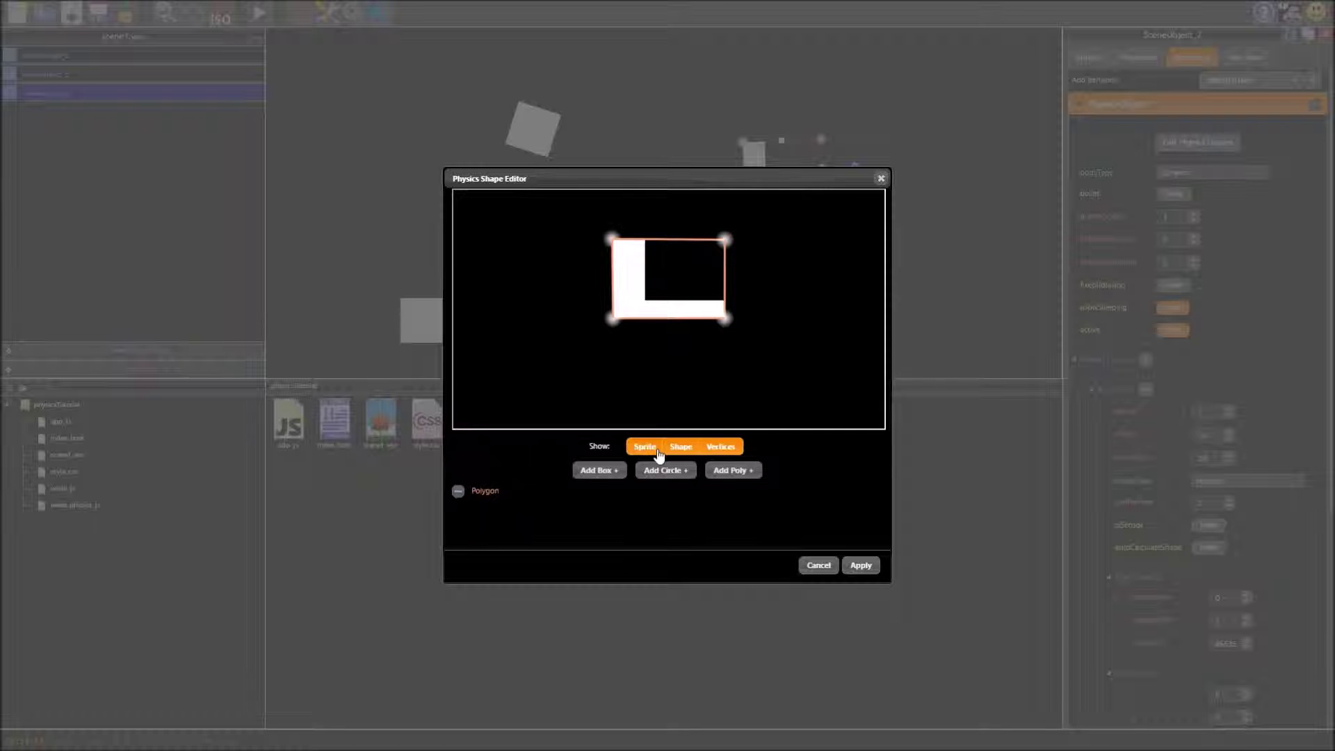
{"action": "left_click", "coordinate": [645, 448]}
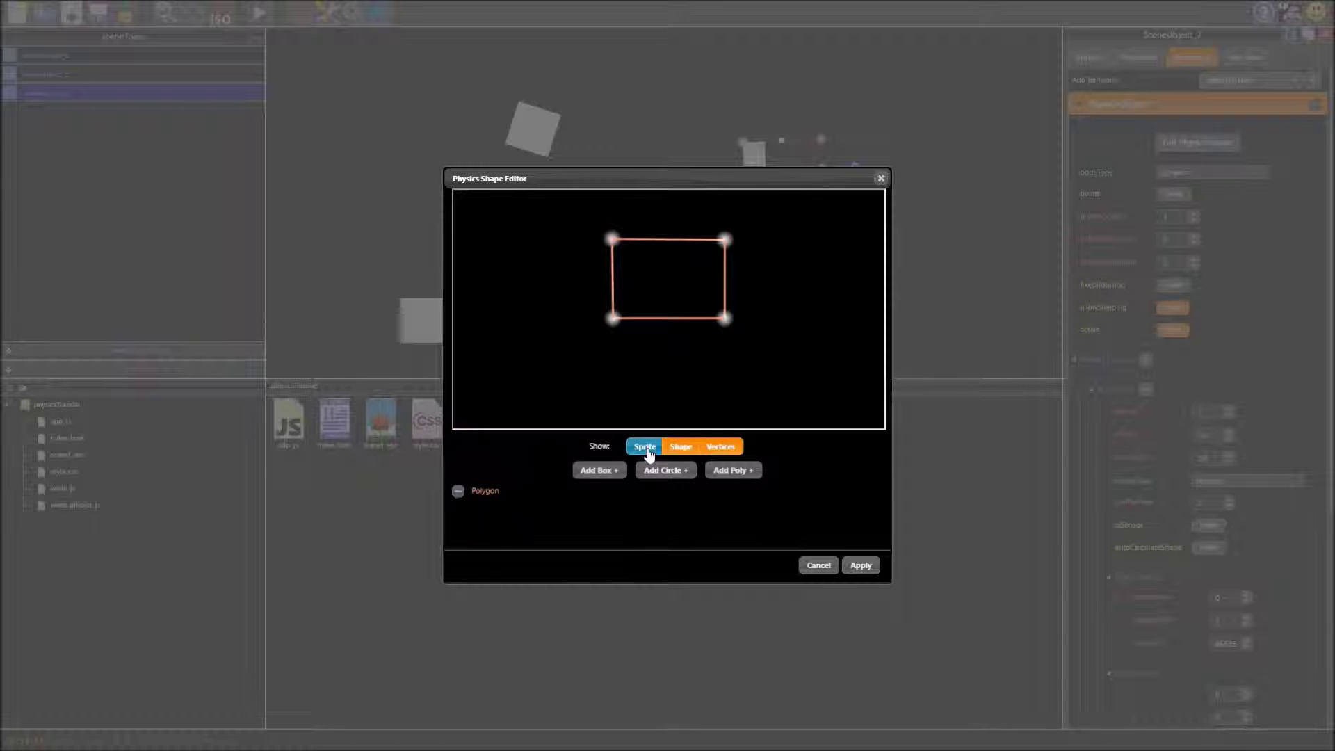
{"action": "left_click", "coordinate": [645, 448]}
{"action": "left_click", "coordinate": [645, 448]}
{"action": "left_click", "coordinate": [650, 452]}
{"action": "left_click", "coordinate": [683, 451]}
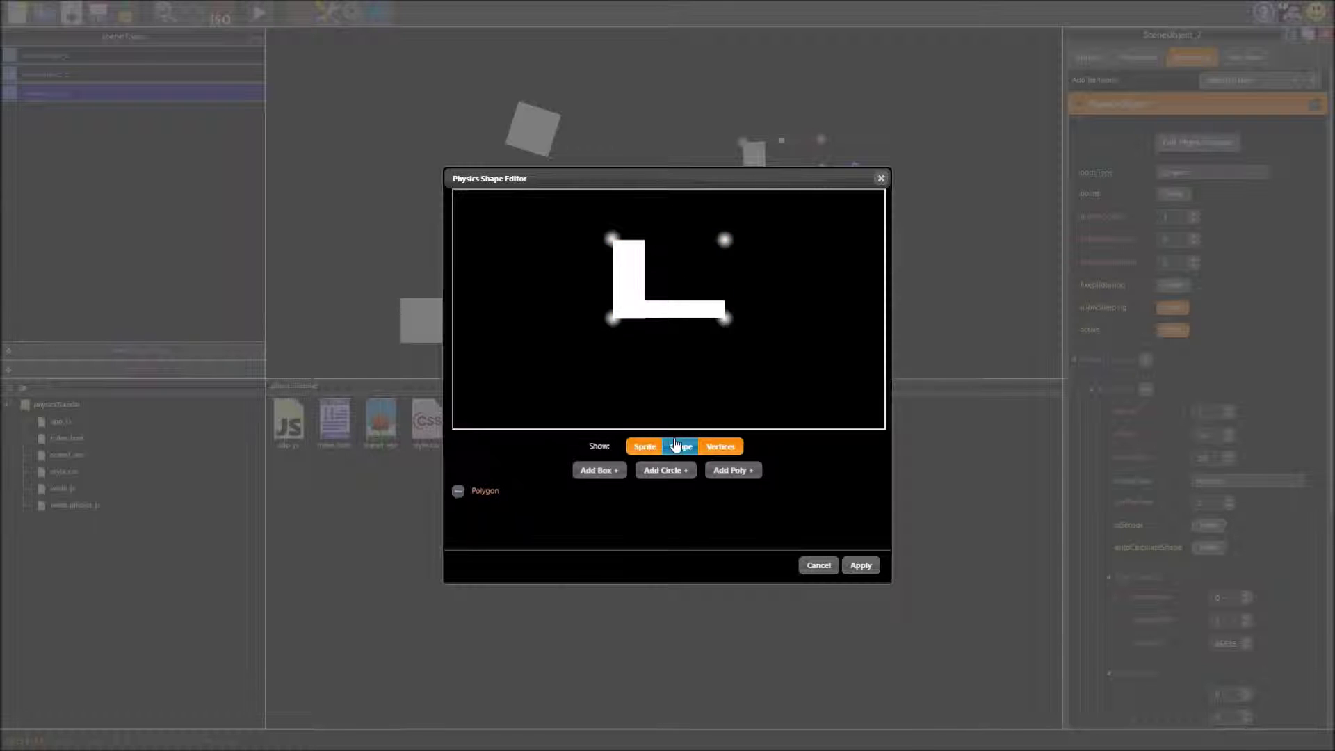
{"action": "left_click", "coordinate": [680, 447]}
{"action": "left_click", "coordinate": [713, 449]}
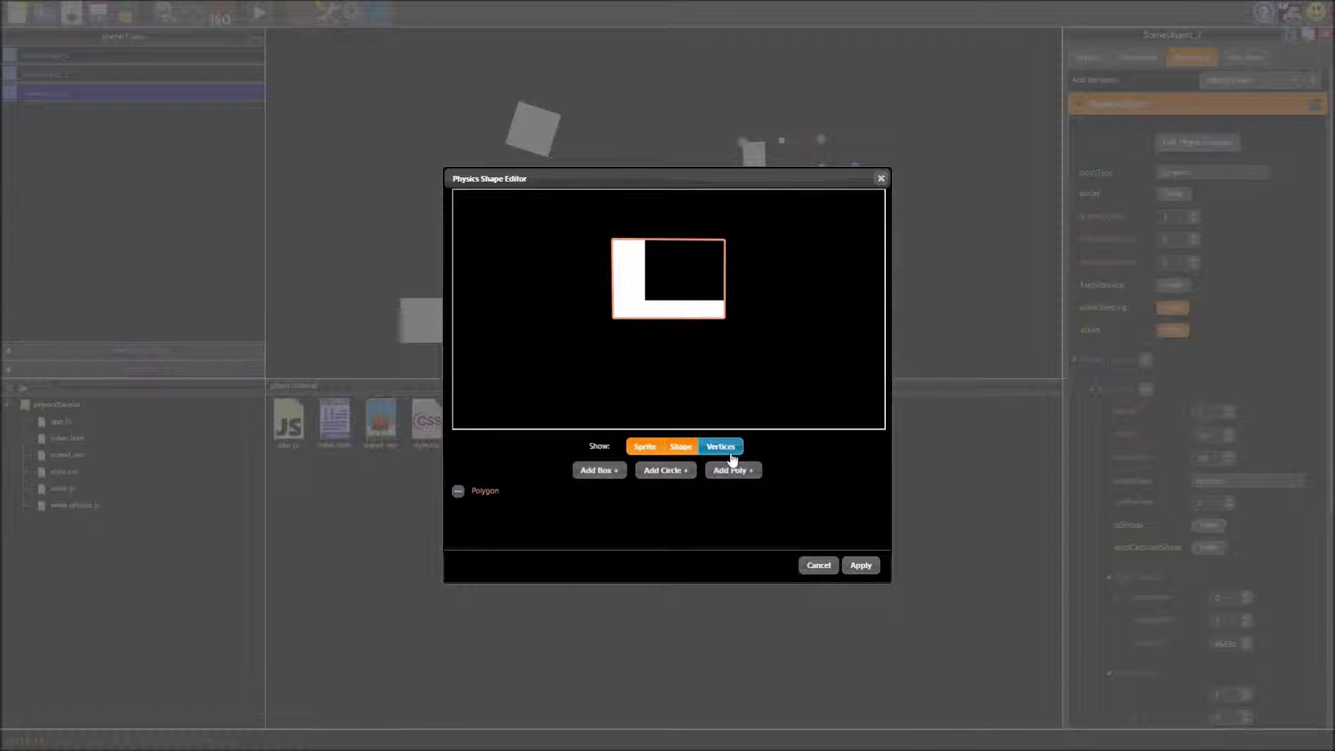
{"action": "left_click", "coordinate": [720, 447]}
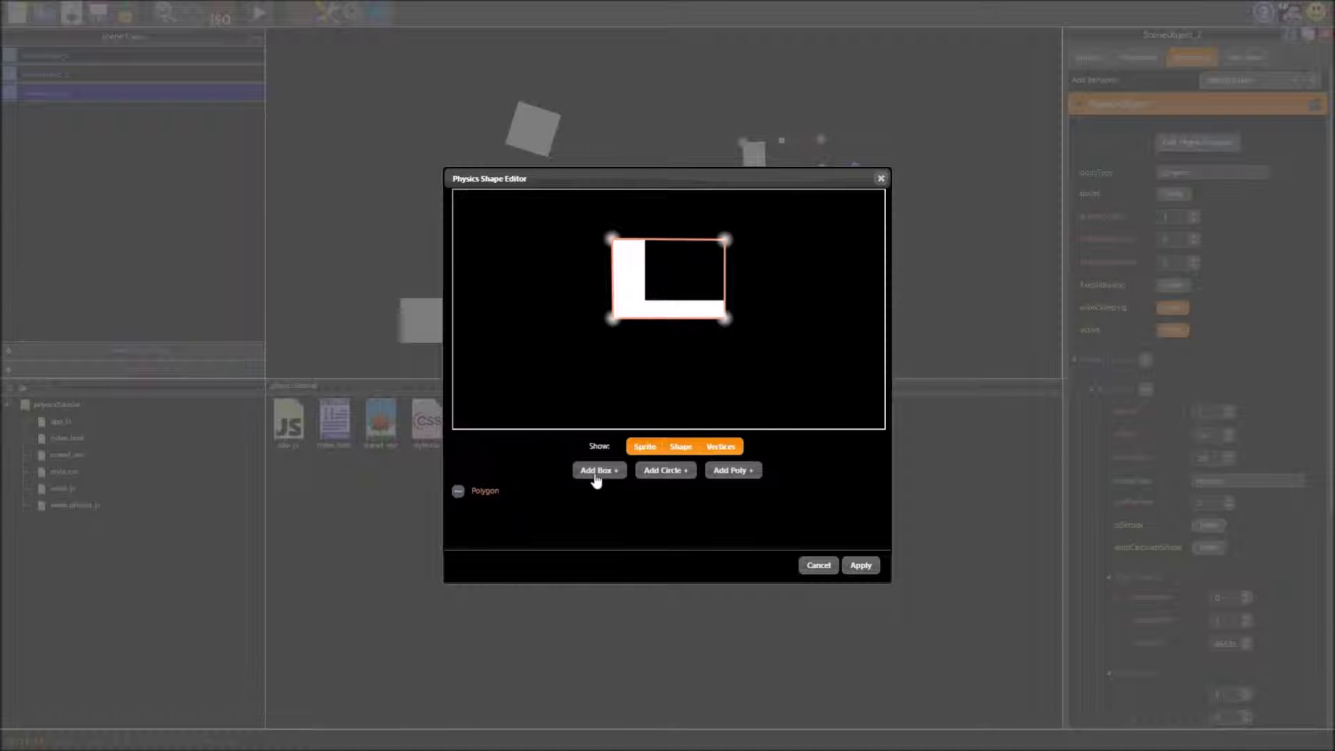
Narrow the physics polygon to the vertical arm of the L by moving its two right-hand vertices inward.
{"action": "left_click_drag", "start_coordinate": [725, 319], "coordinate": [672, 289]}
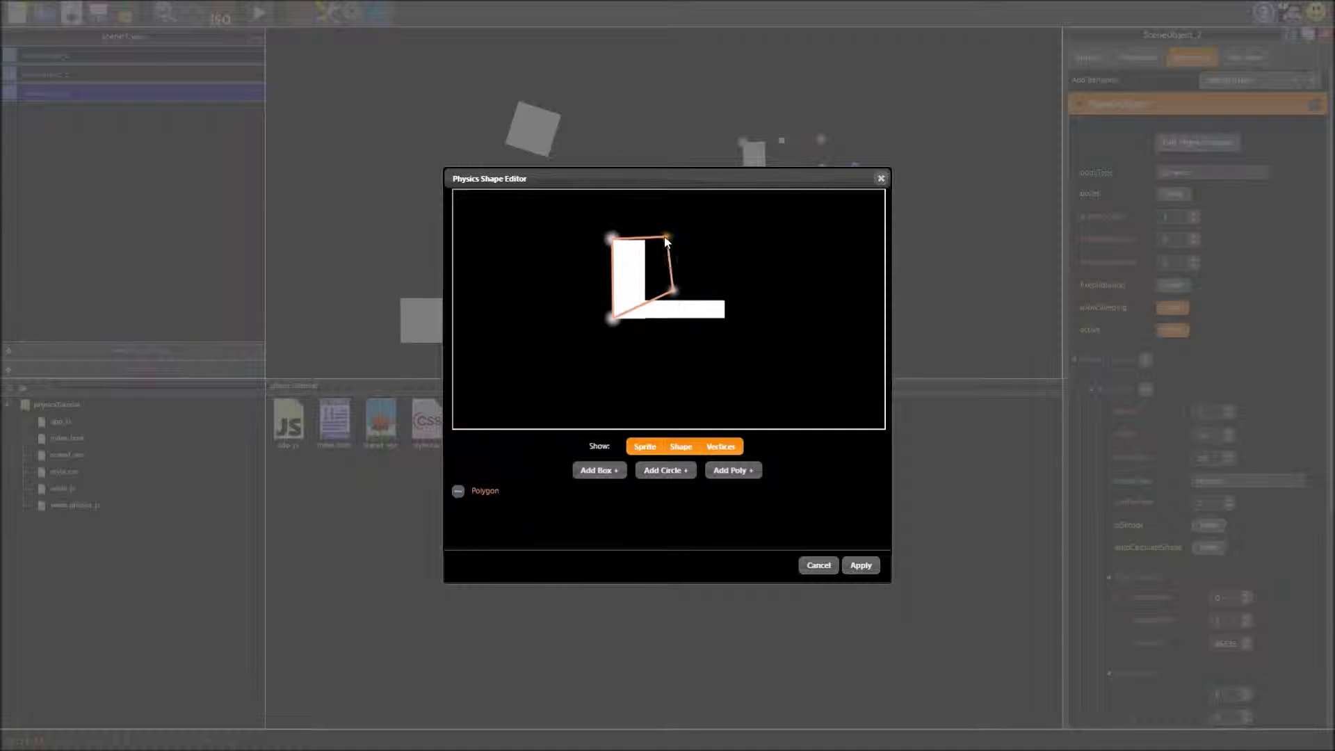
{"action": "left_click_drag", "start_coordinate": [724, 240], "coordinate": [650, 243]}
{"action": "left_click_drag", "start_coordinate": [673, 288], "coordinate": [642, 313]}
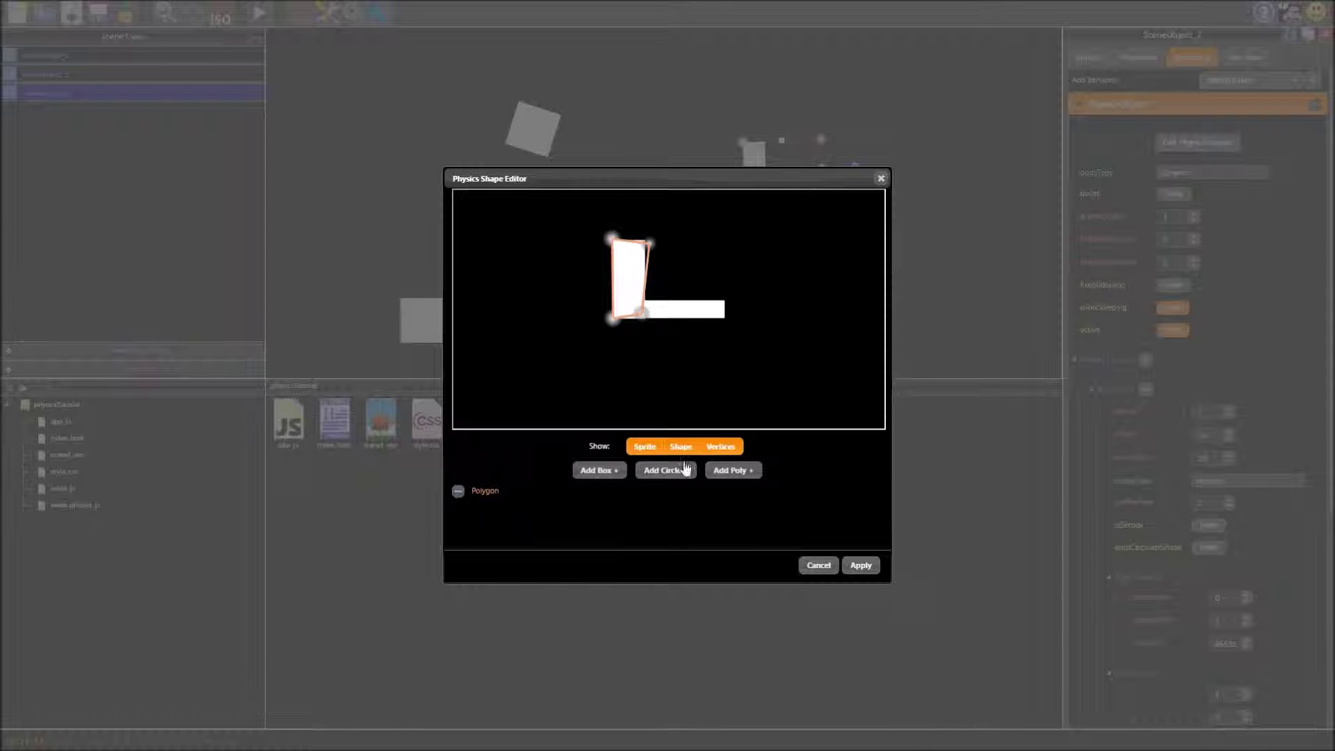
Add a second physics shape as a box, move its corners beyond the end of the L's horizontal arm, and delete that shape.
{"action": "left_click", "coordinate": [596, 473]}
{"action": "left_click_drag", "start_coordinate": [724, 240], "coordinate": [736, 255]}
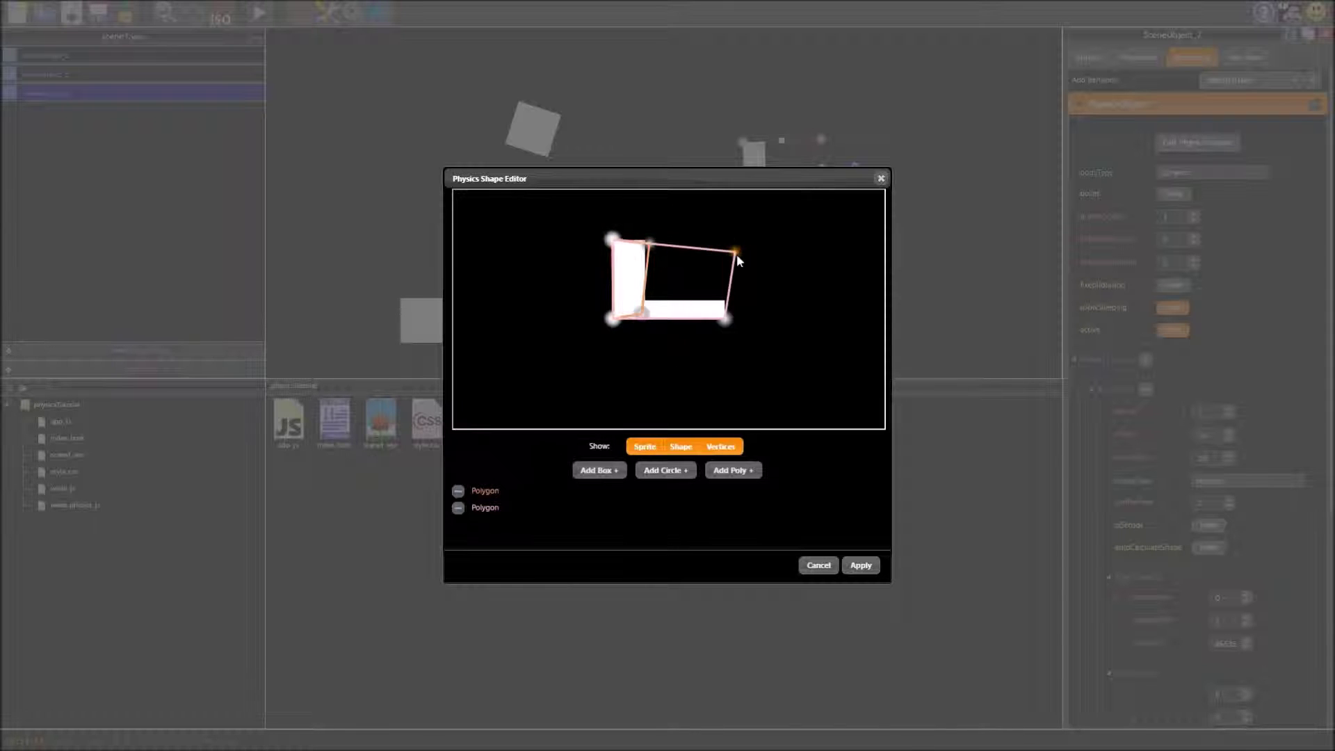
{"action": "left_click_drag", "start_coordinate": [612, 240], "coordinate": [656, 269]}
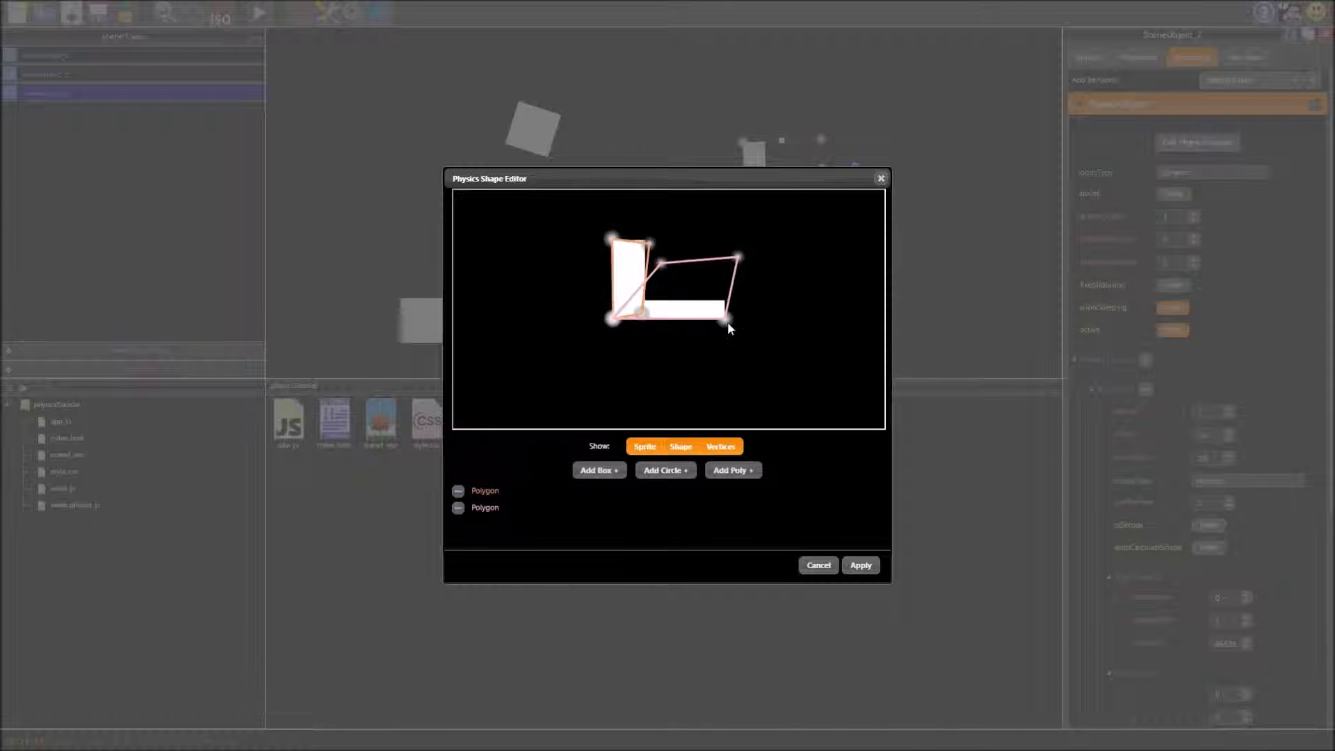
{"action": "left_click_drag", "start_coordinate": [727, 321], "coordinate": [746, 321]}
{"action": "left_click_drag", "start_coordinate": [612, 319], "coordinate": [659, 324]}
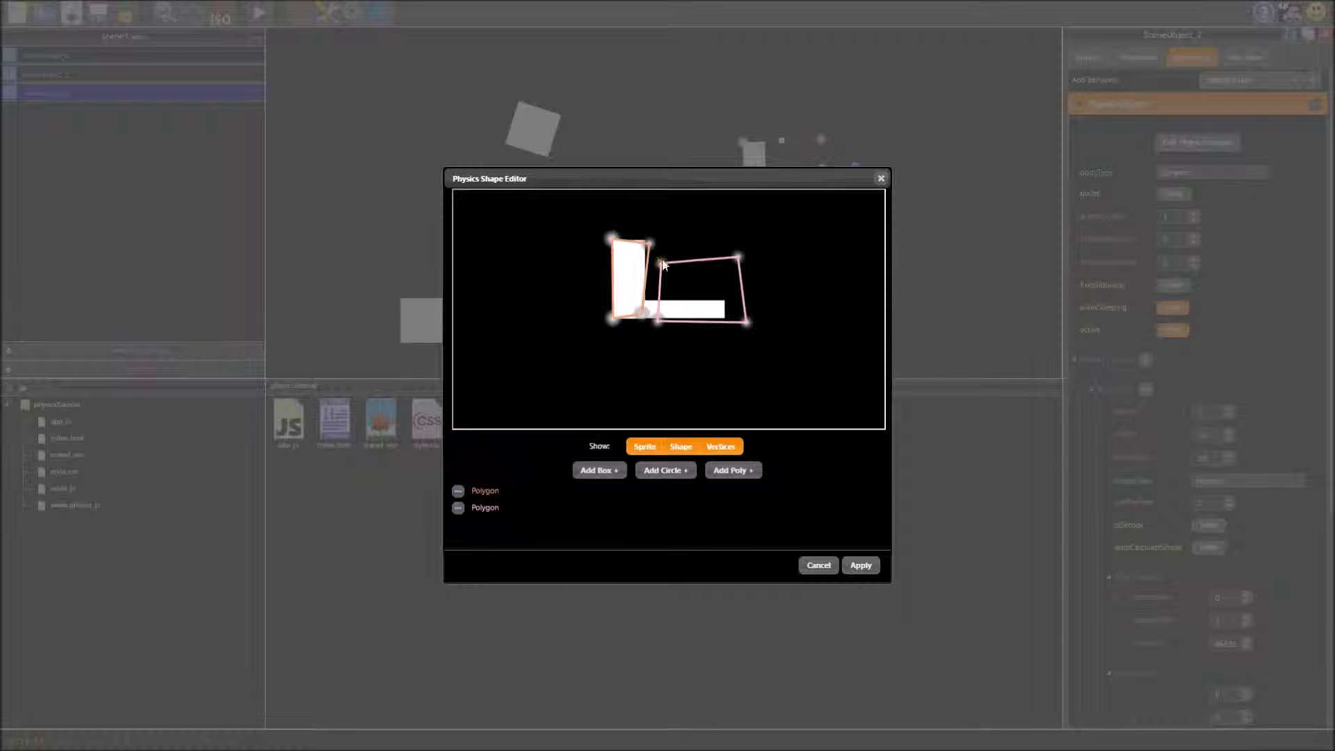
{"action": "left_click_drag", "start_coordinate": [737, 258], "coordinate": [787, 257]}
{"action": "left_click_drag", "start_coordinate": [746, 322], "coordinate": [801, 327]}
{"action": "left_click_drag", "start_coordinate": [657, 320], "coordinate": [731, 342]}
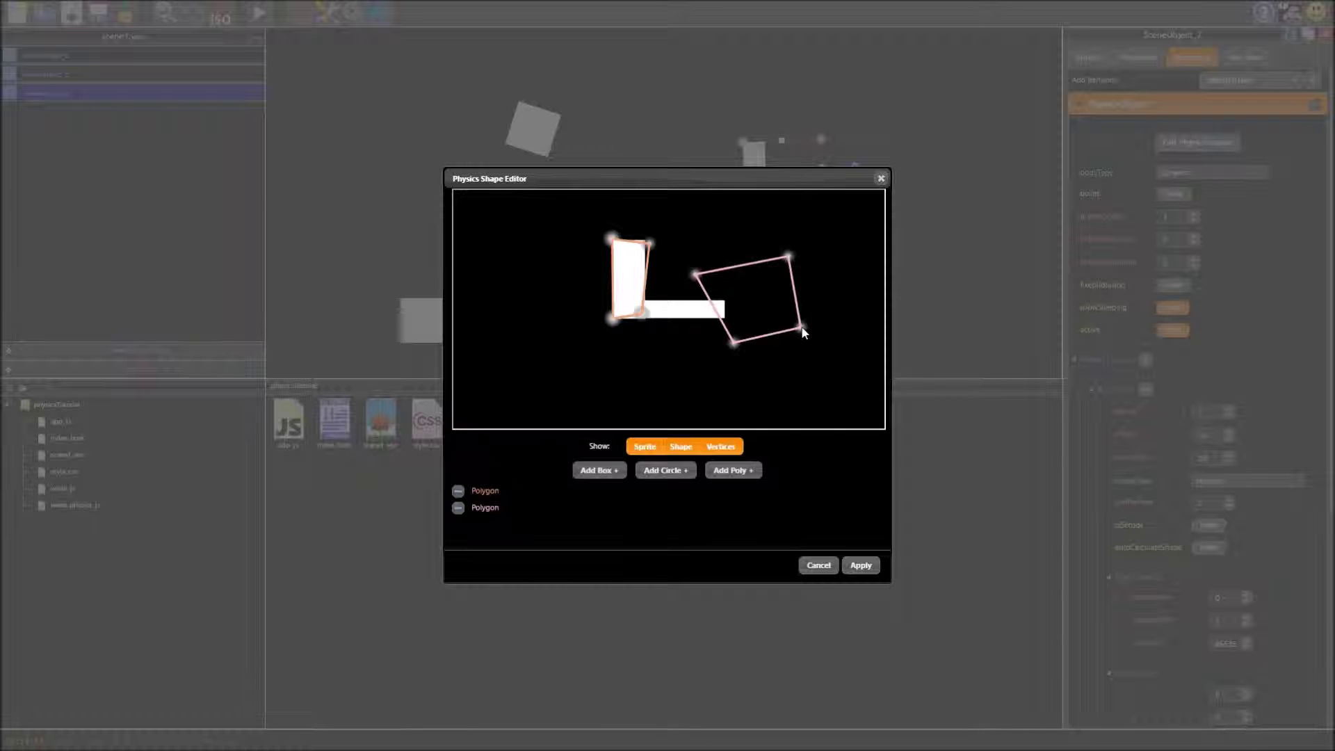
{"action": "left_click", "coordinate": [458, 508]}
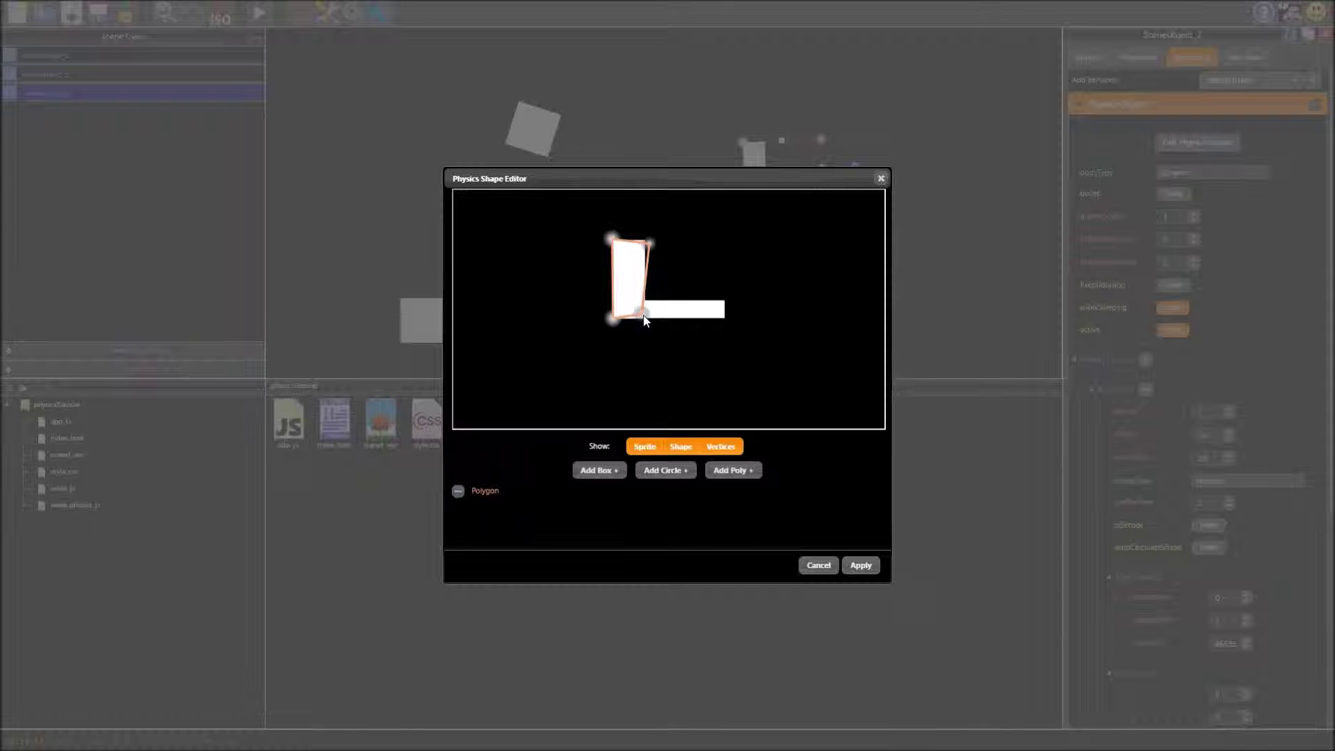
Add a circle physics shape, reposition it beyond the end of the L's horizontal arm, and delete it.
{"action": "left_click", "coordinate": [666, 473]}
{"action": "left_click_drag", "start_coordinate": [666, 310], "coordinate": [741, 354]}
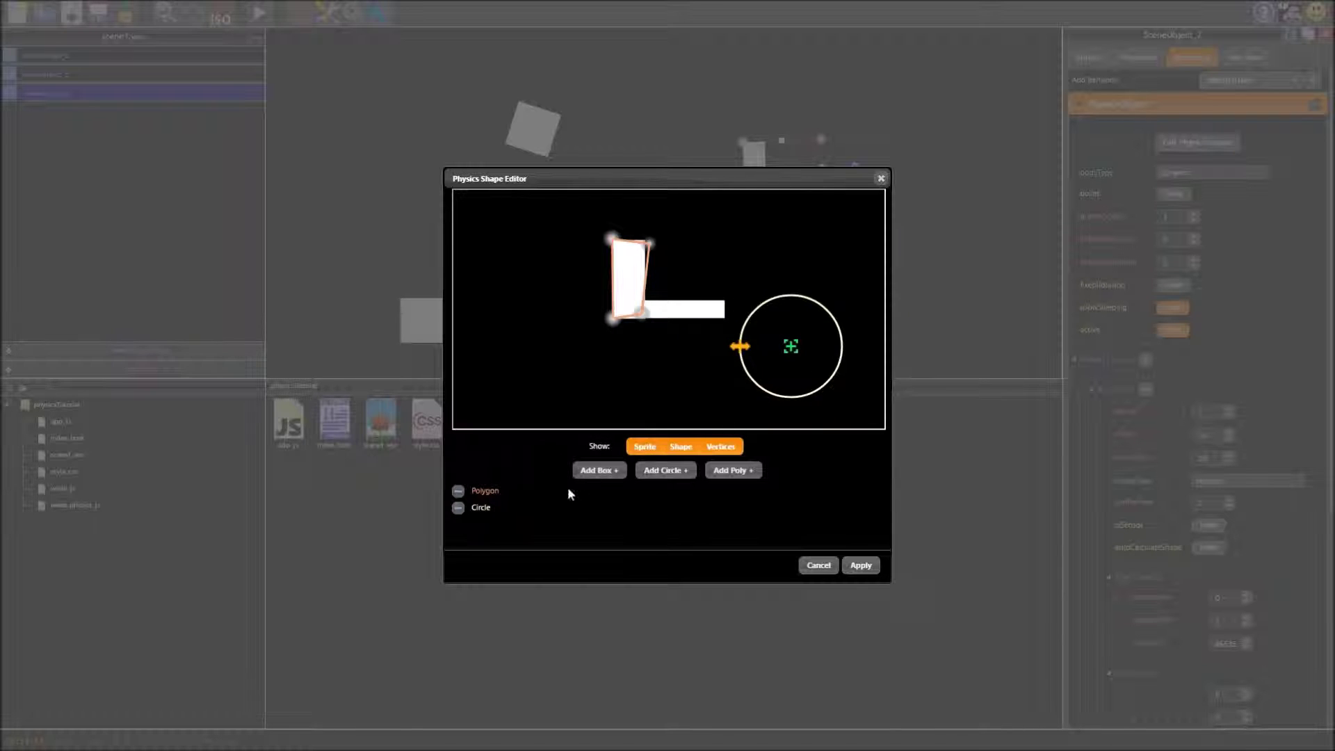
{"action": "left_click", "coordinate": [458, 507]}
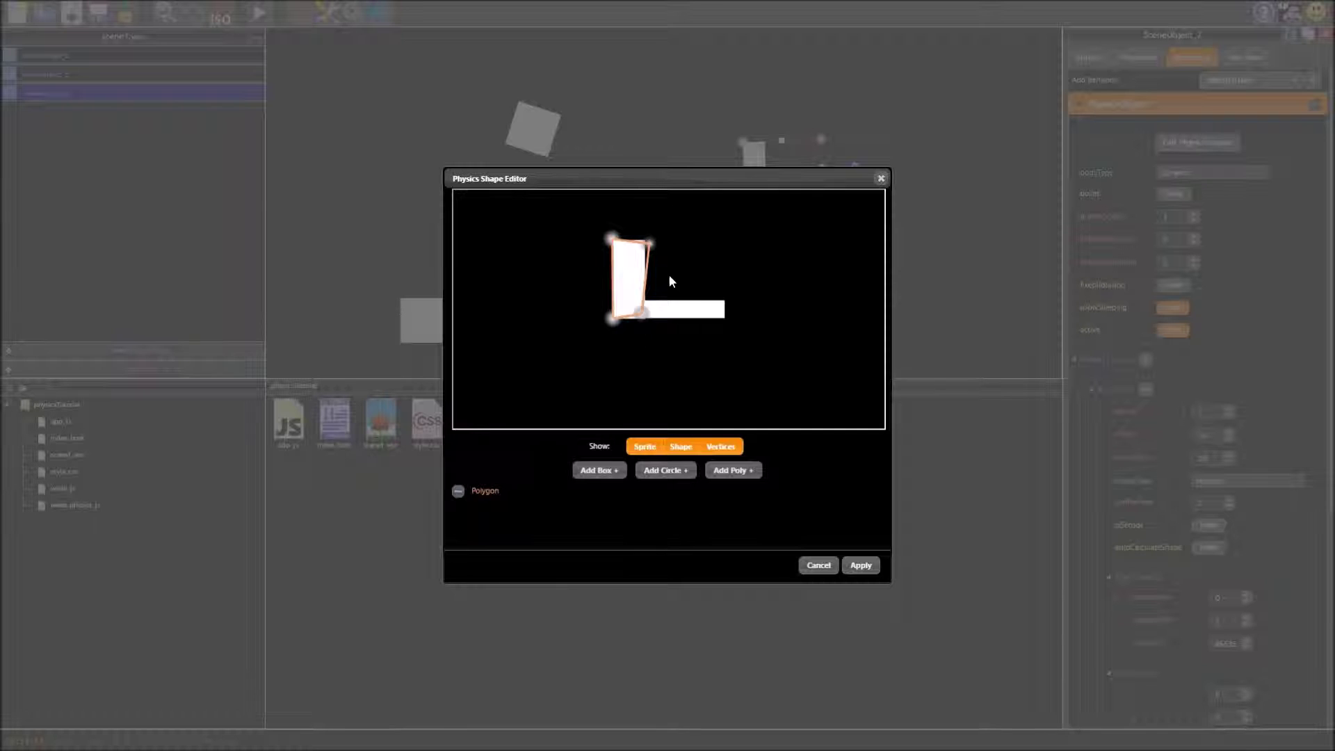
Reshape the remaining physics polygon with six vertices following the outline of the L, apply it and save the scene.
{"action": "left_click_drag", "start_coordinate": [654, 245], "coordinate": [647, 243]}
{"action": "left_click_drag", "start_coordinate": [644, 314], "coordinate": [648, 316]}
{"action": "left_click_drag", "start_coordinate": [630, 291], "coordinate": [627, 287]}
{"action": "left_click_drag", "start_coordinate": [627, 291], "coordinate": [727, 300]}
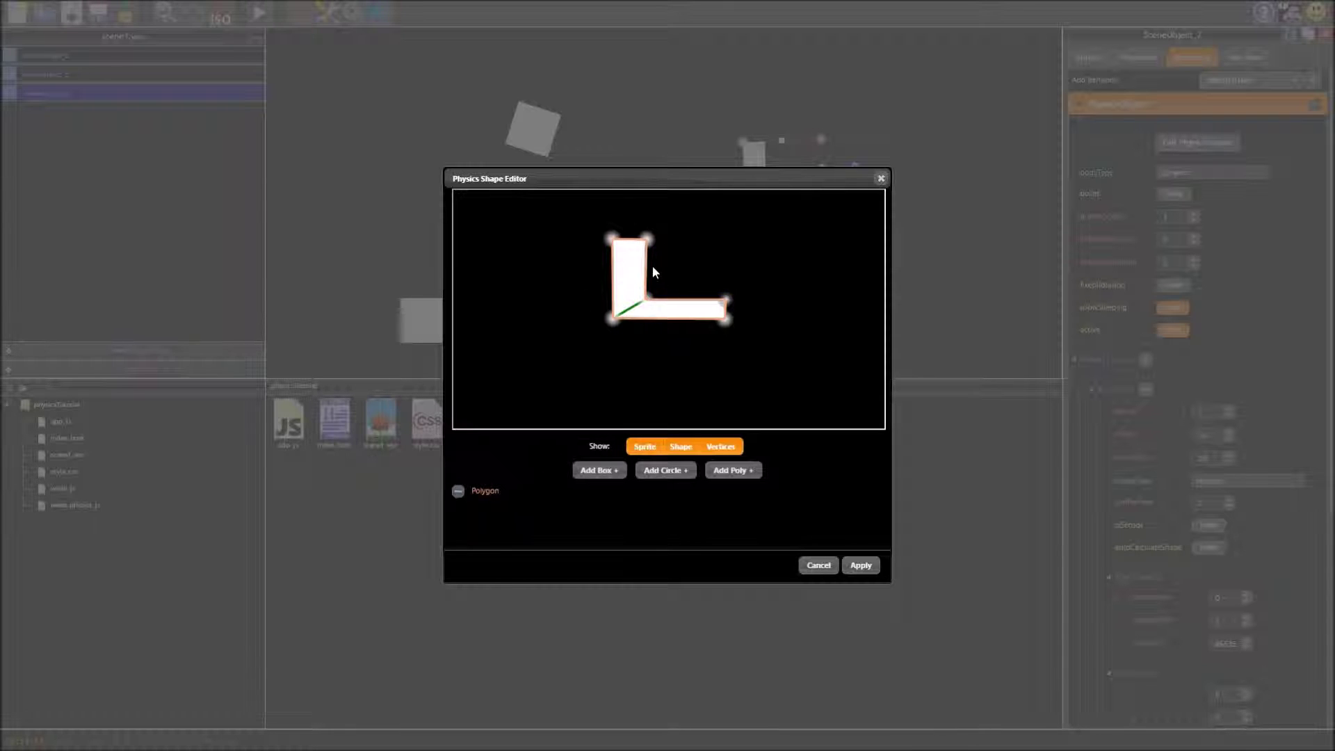
{"action": "left_click", "coordinate": [860, 566]}
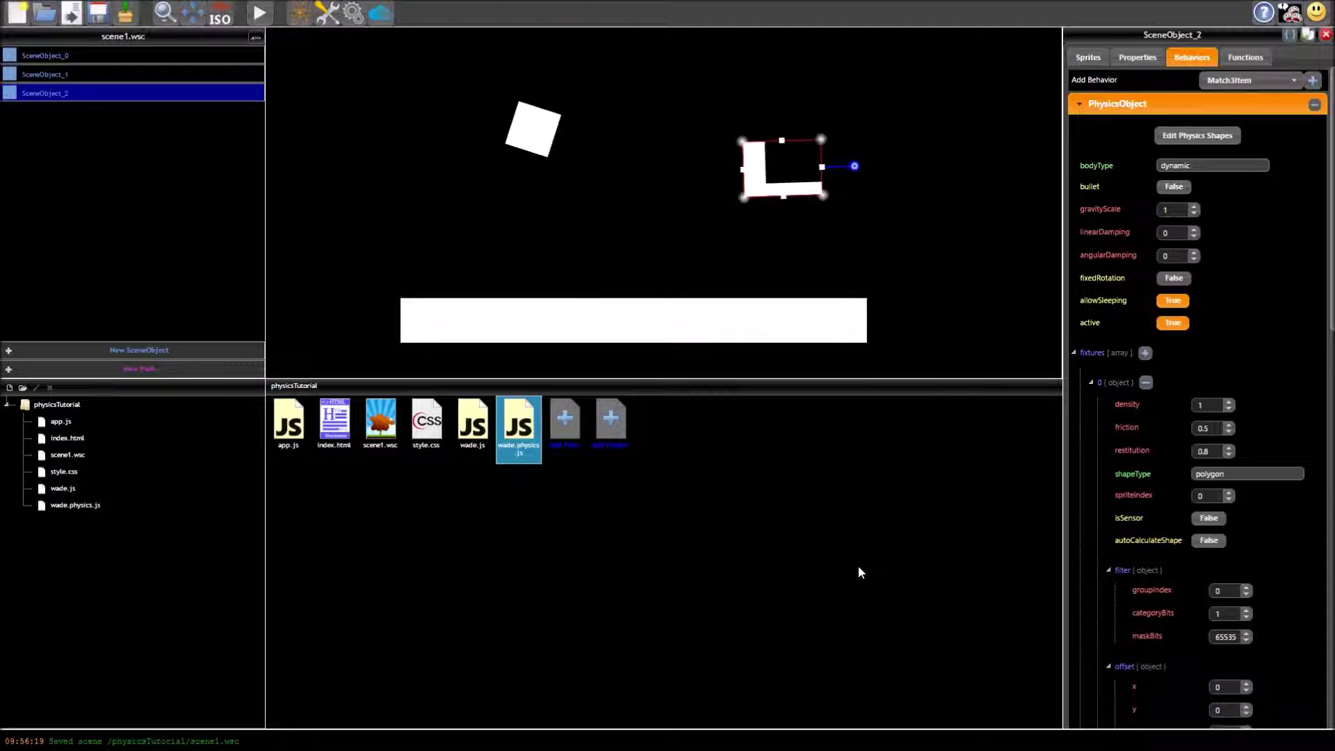
{"action": "left_click", "coordinate": [98, 13]}
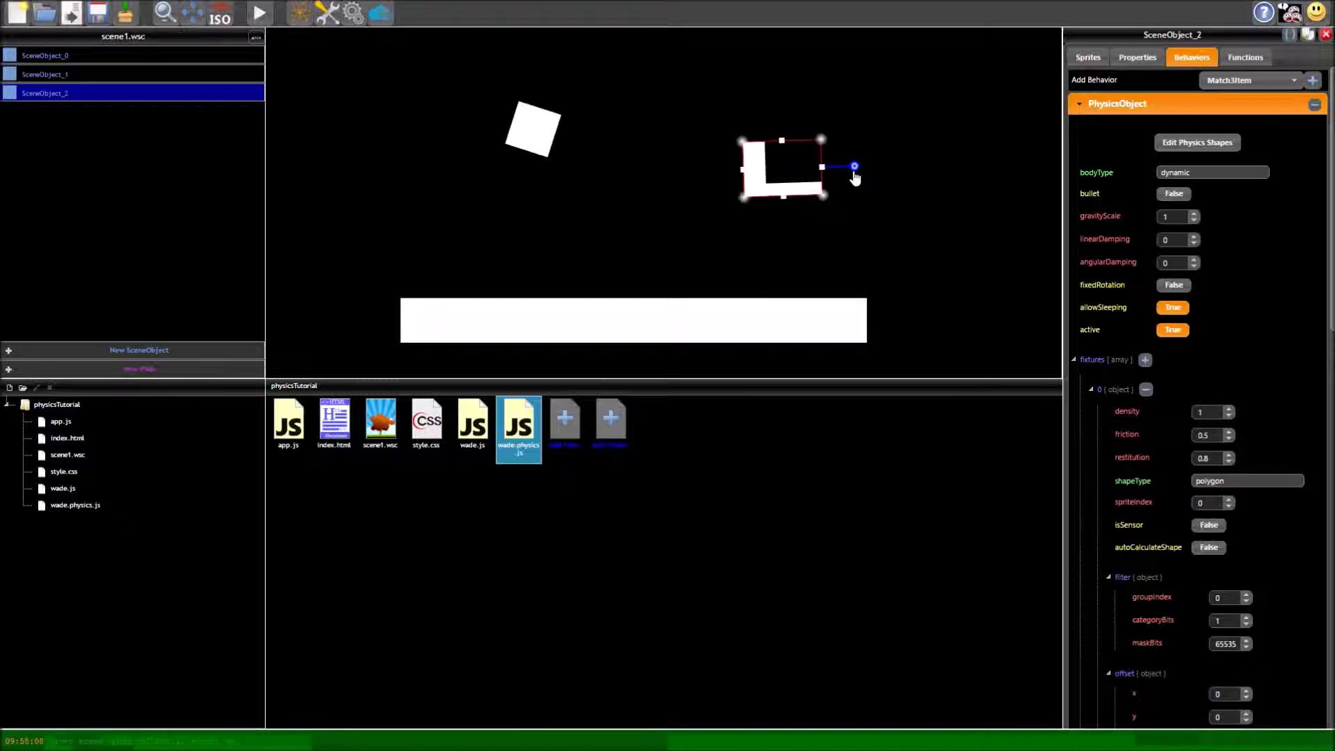
Rotate the L-shaped object so its corner points up, save the scene and preview its fall onto the floor.
{"action": "left_click_drag", "start_coordinate": [854, 178], "coordinate": [751, 256]}
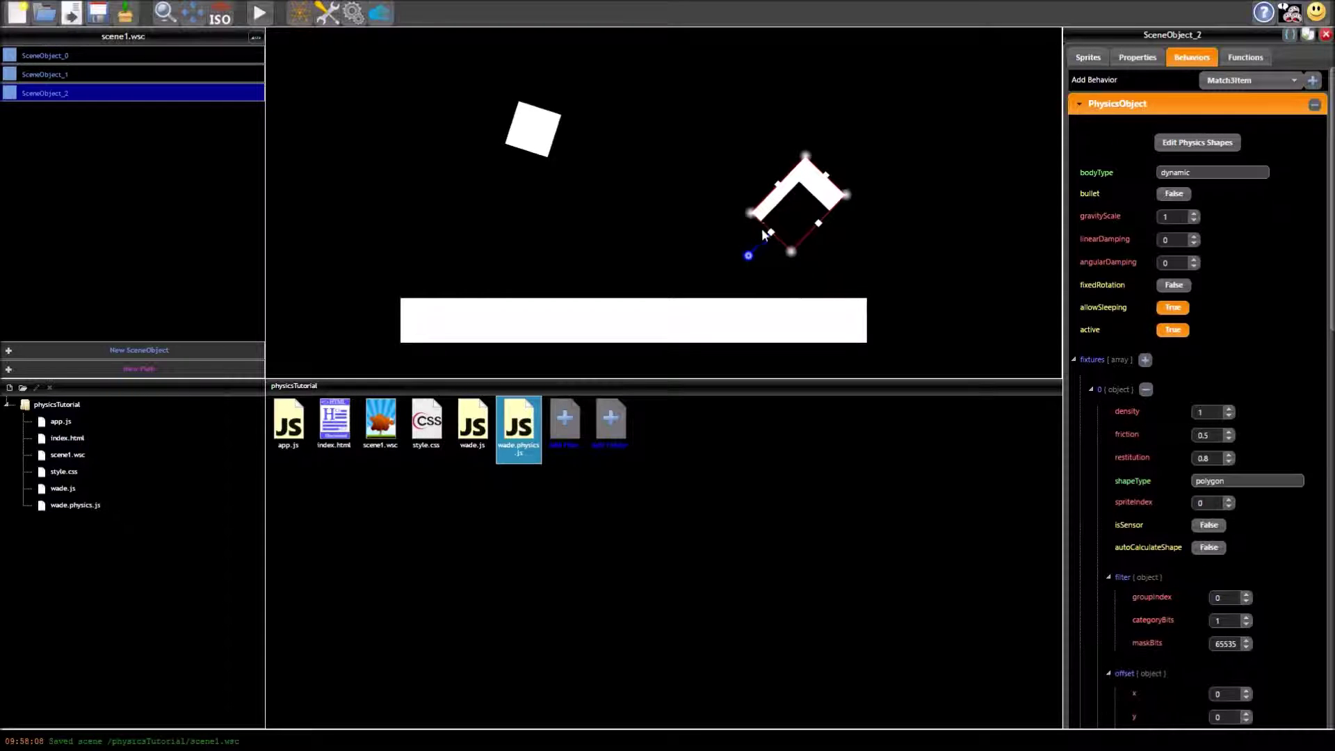
{"action": "left_click", "coordinate": [98, 12]}
{"action": "left_click", "coordinate": [259, 13]}
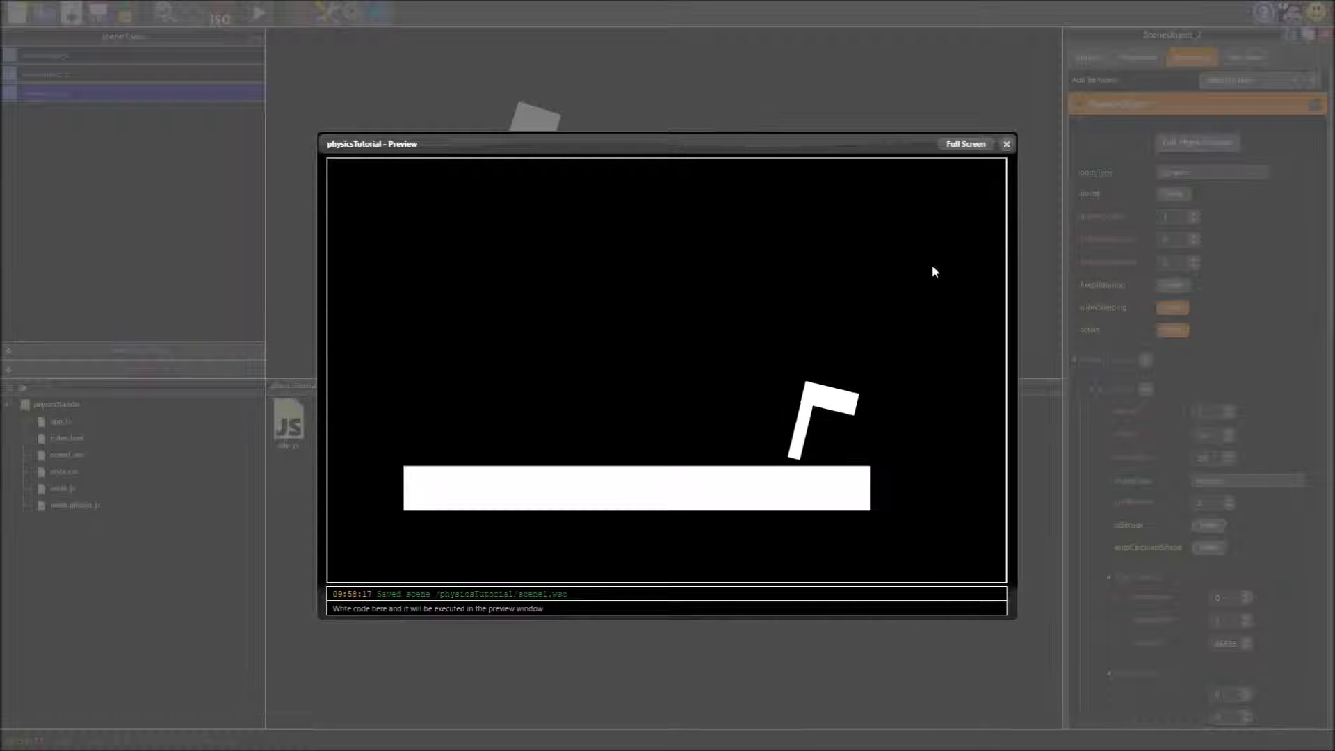
{"action": "left_click", "coordinate": [1005, 144]}
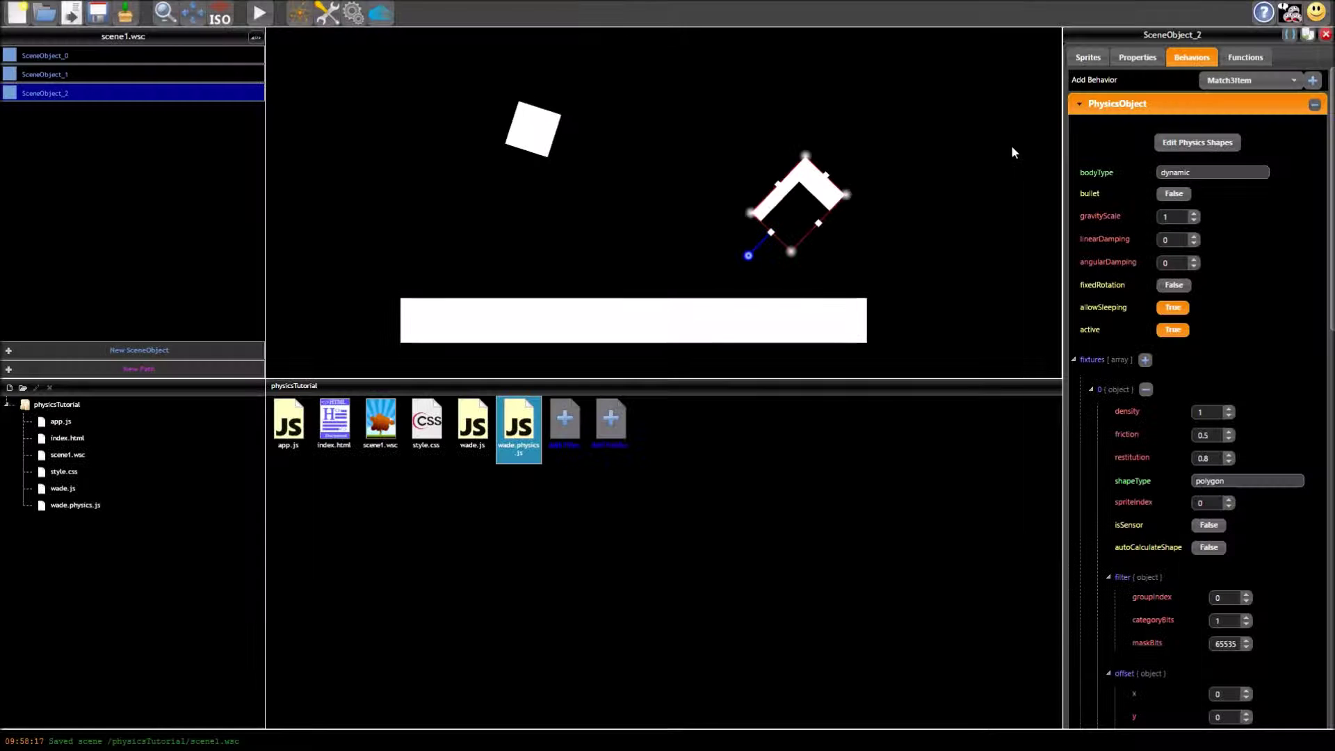
Reopen the physics shapes, pull the horizontal arm's two end vertices outward, and return them to the sprite's edge.
{"action": "left_click", "coordinate": [1211, 152]}
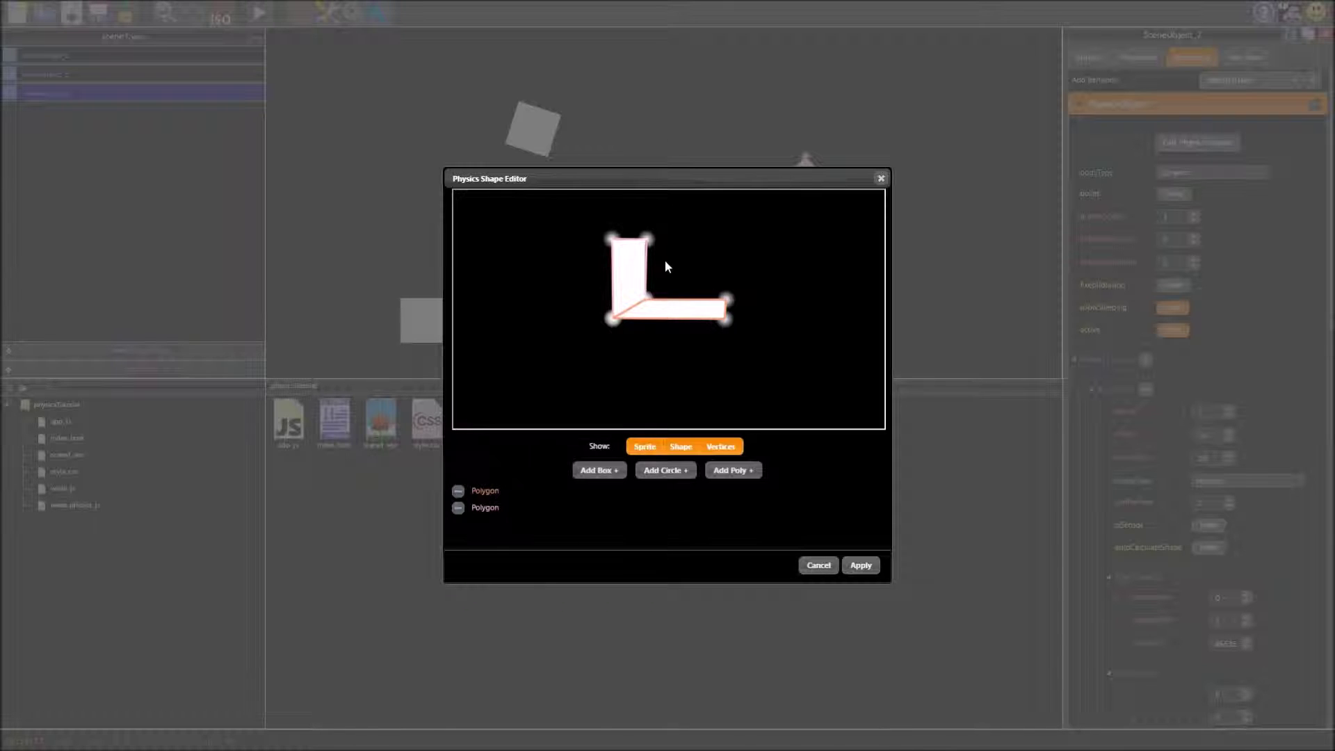
{"action": "mouse_move", "coordinate": [725, 319]}
{"action": "left_mouse_down"}
{"action": "mouse_move", "coordinate": [741, 351]}
{"action": "mouse_move", "coordinate": [737, 303]}
{"action": "mouse_move", "coordinate": [747, 307]}
{"action": "left_mouse_up"}
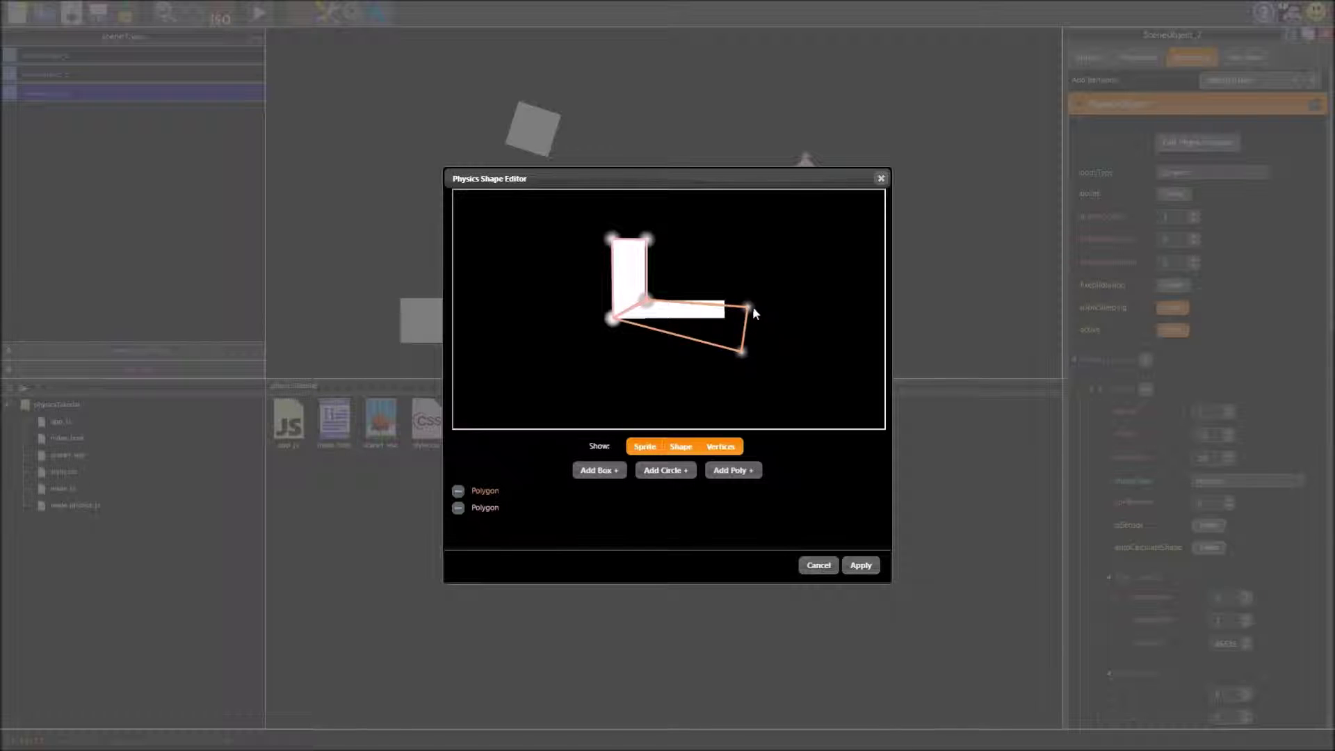
{"action": "left_click_drag", "start_coordinate": [748, 306], "coordinate": [723, 303]}
{"action": "left_click_drag", "start_coordinate": [743, 356], "coordinate": [725, 320]}
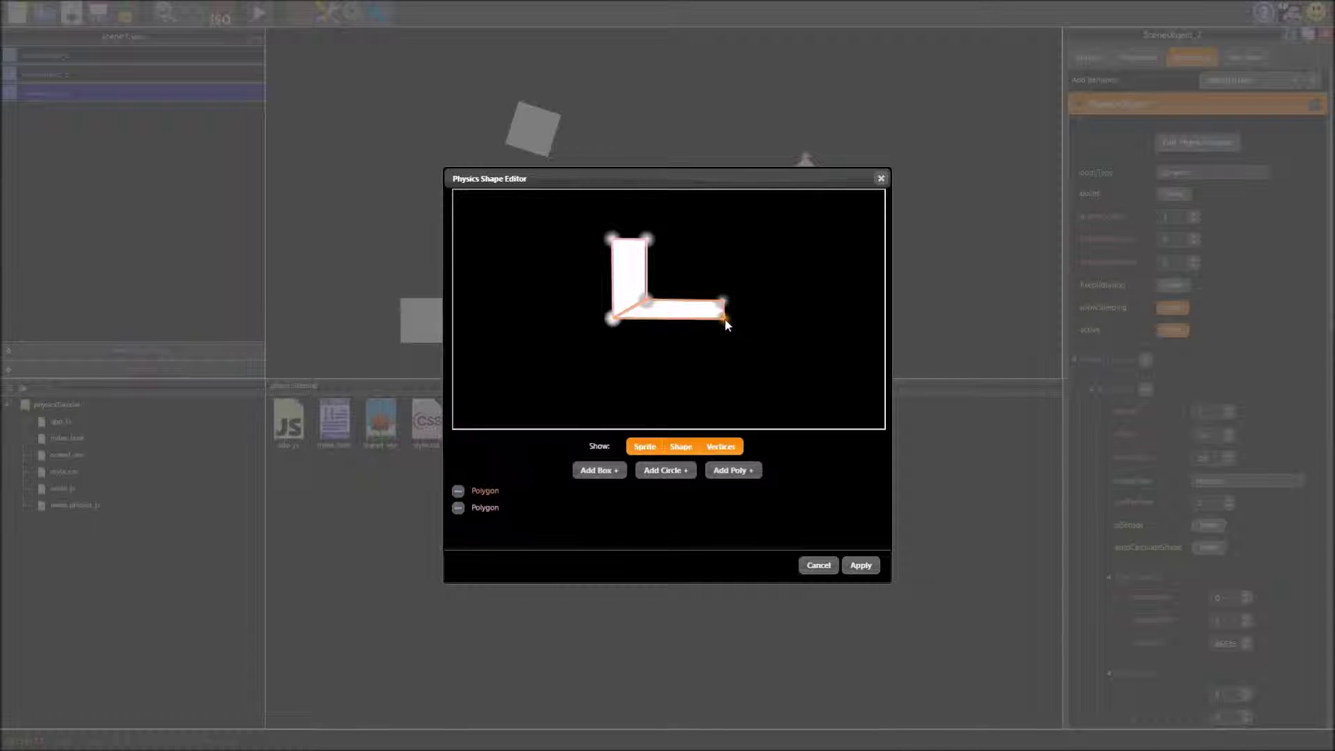
Apply the L's physics shapes, then rotate the L until its long arm is nearly horizontal and lower it to just above the floor.
{"action": "left_click", "coordinate": [858, 563]}
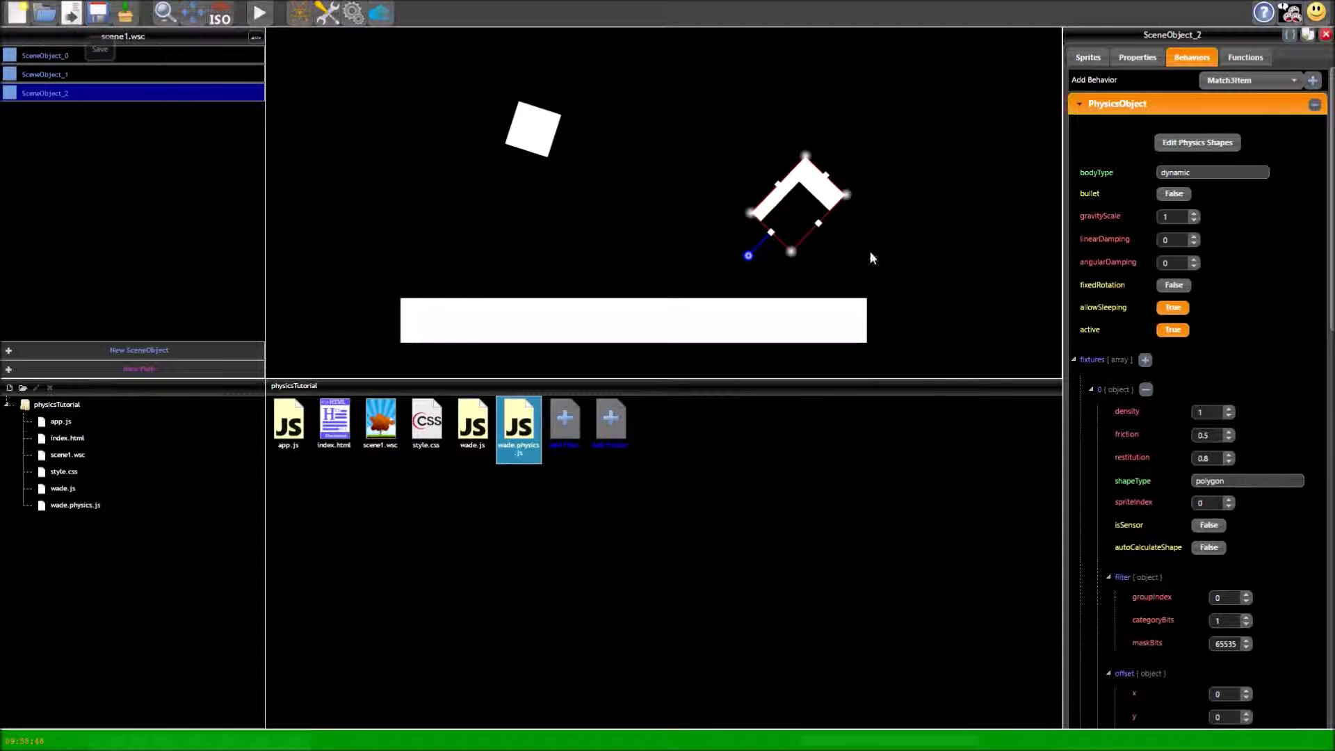
{"action": "left_click_drag", "start_coordinate": [746, 260], "coordinate": [908, 209]}
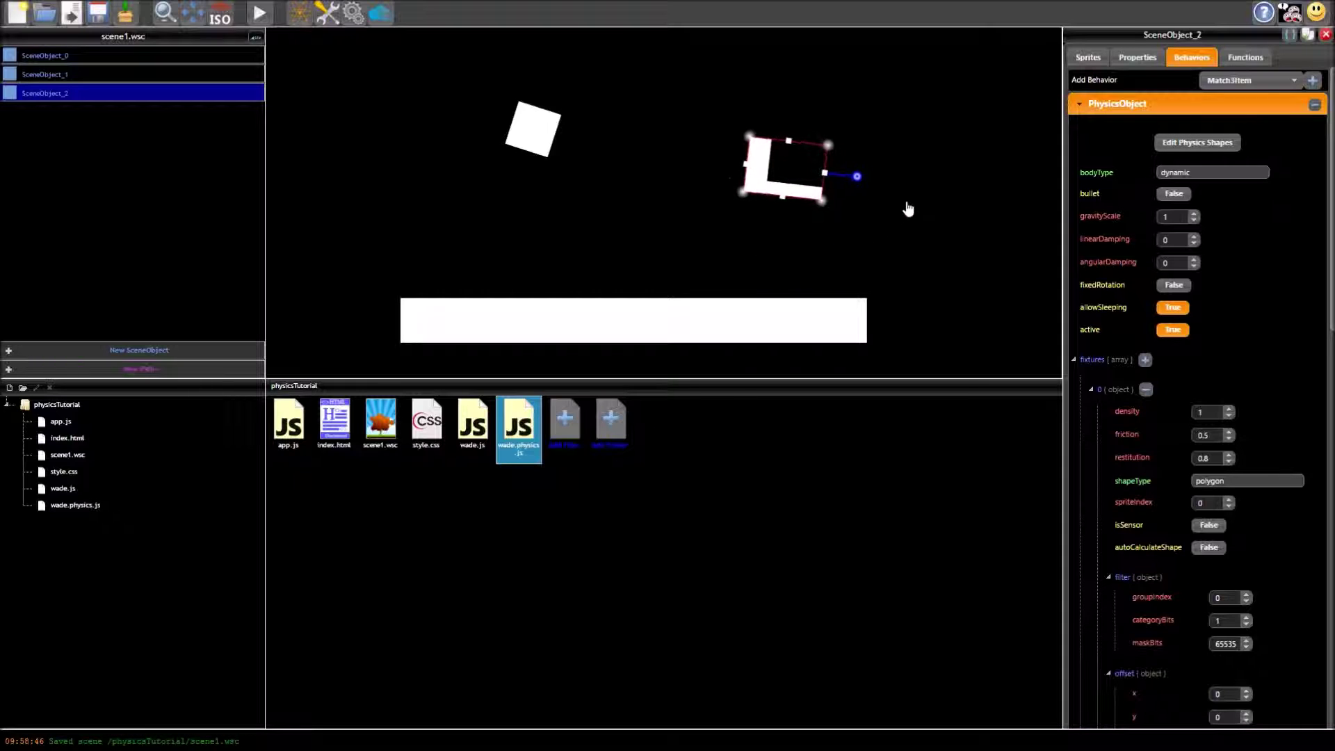
{"action": "left_click_drag", "start_coordinate": [747, 172], "coordinate": [625, 243]}
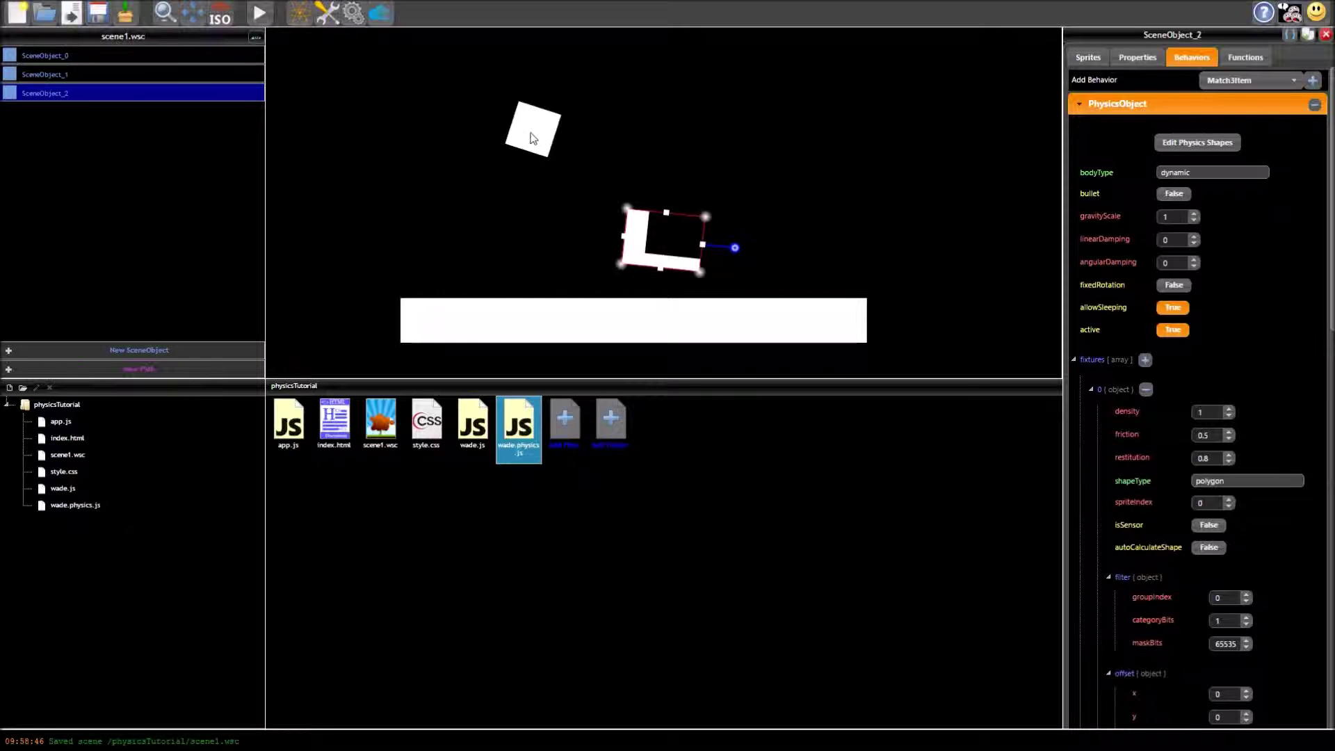
Shrink the square to about 23 by 23 above the L and preview its fall from two slightly different positions.
{"action": "left_click_drag", "start_coordinate": [532, 138], "coordinate": [670, 136]}
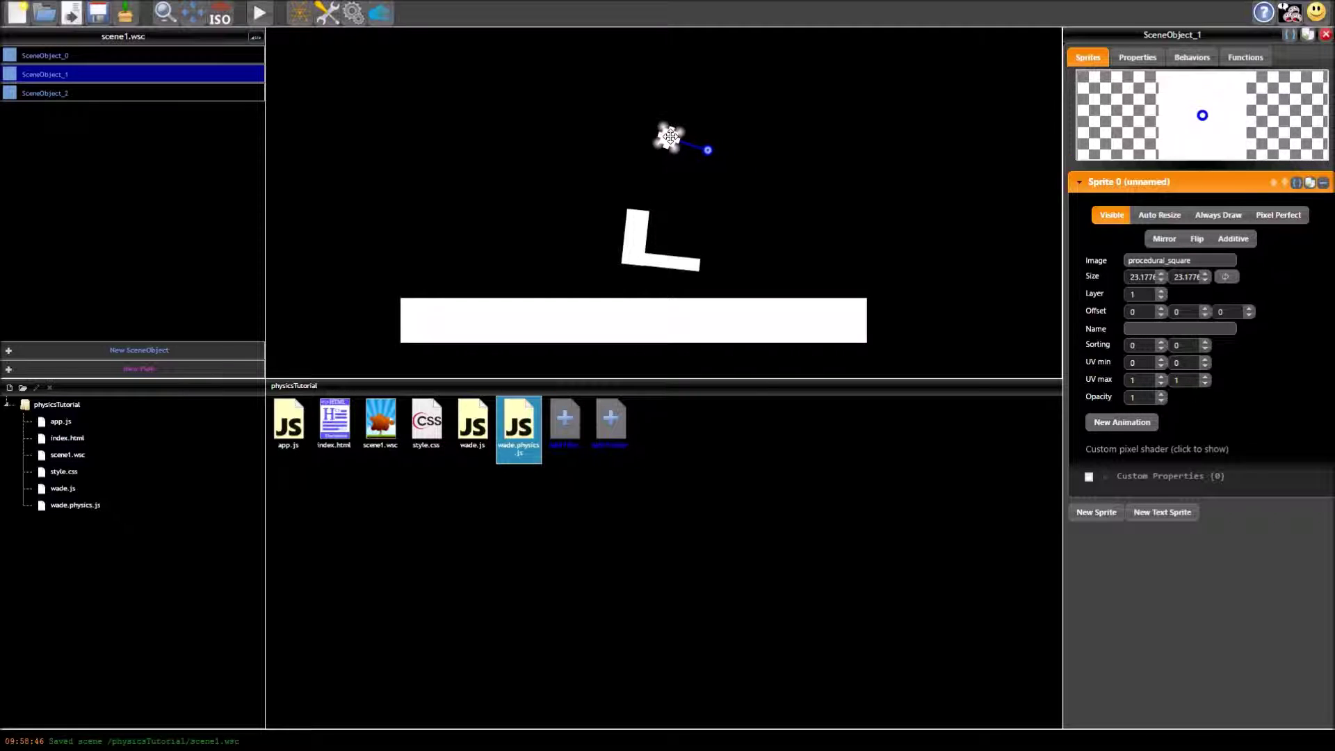
{"action": "left_click", "coordinate": [259, 13]}
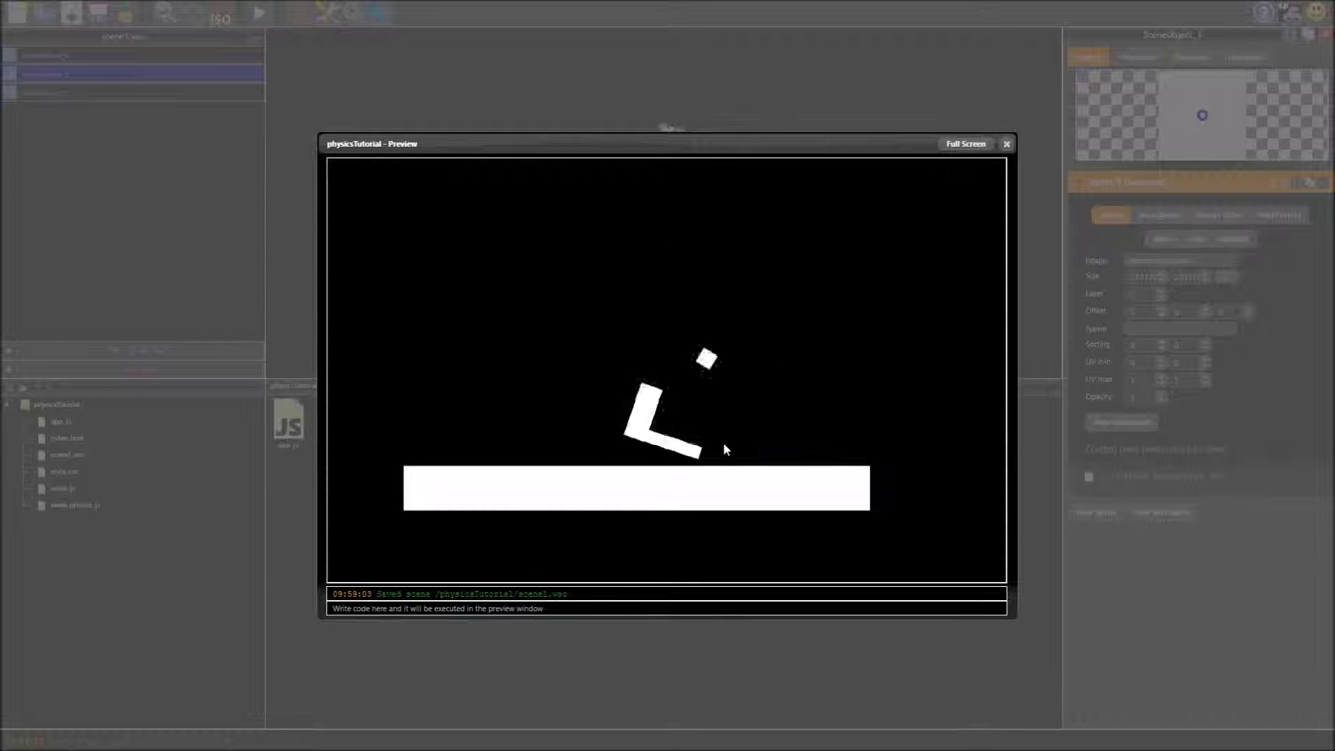
{"action": "left_click", "coordinate": [1006, 144]}
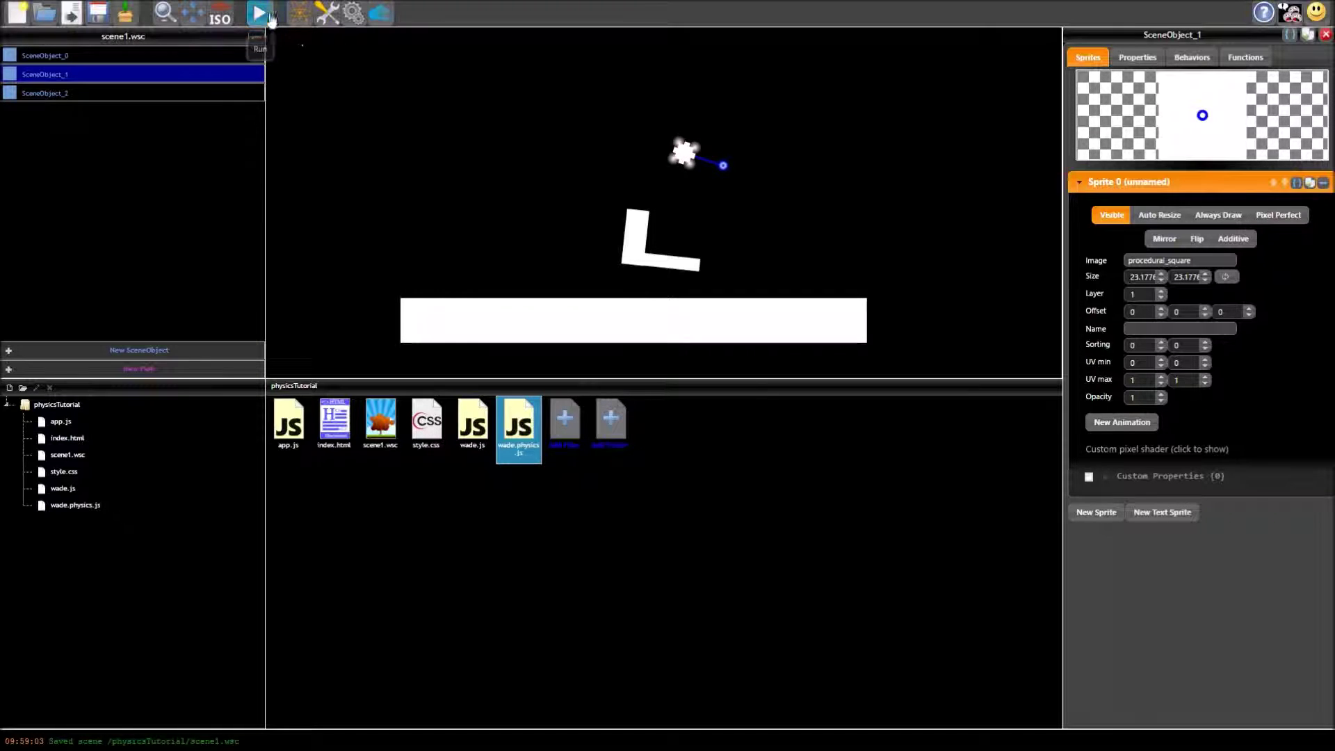
{"action": "left_click", "coordinate": [259, 14]}
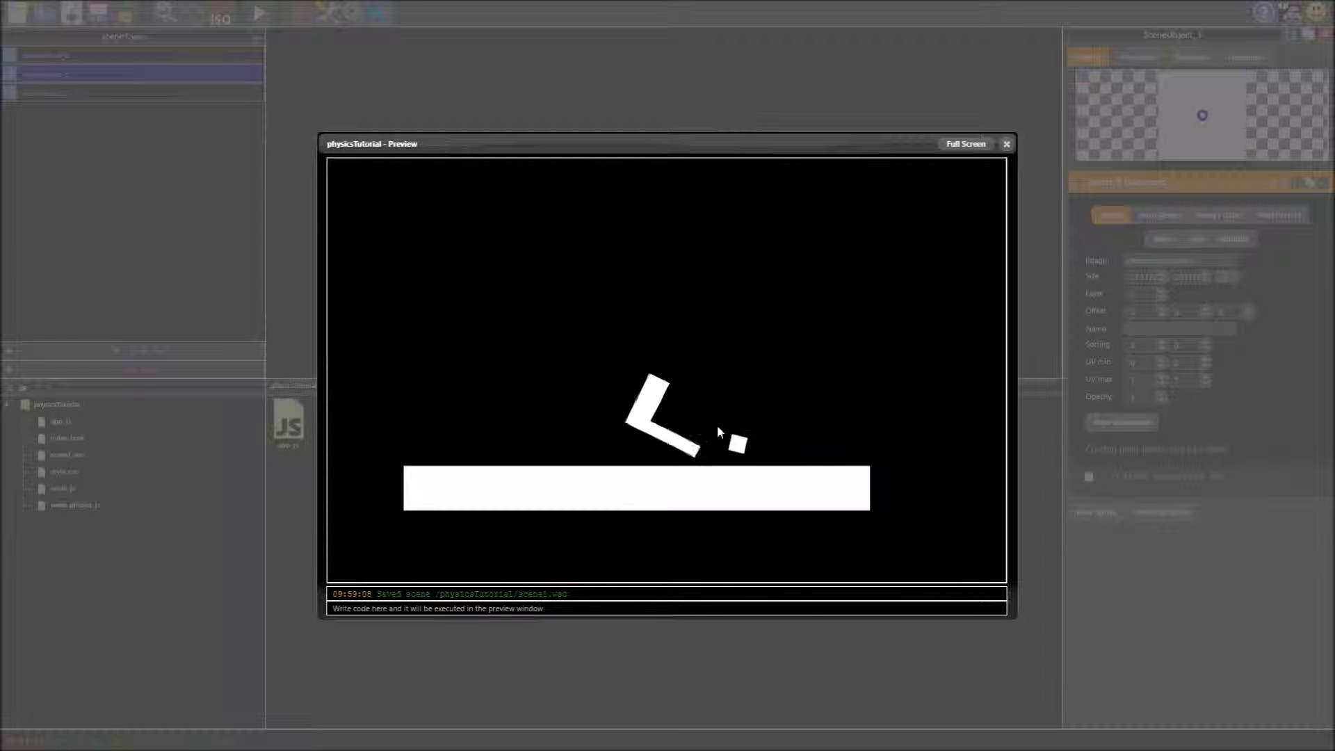
{"action": "left_click", "coordinate": [1006, 144]}
Set the restitution of the L-shaped object's second fixture to 0.8 and save the scene.
{"action": "left_click", "coordinate": [637, 239]}
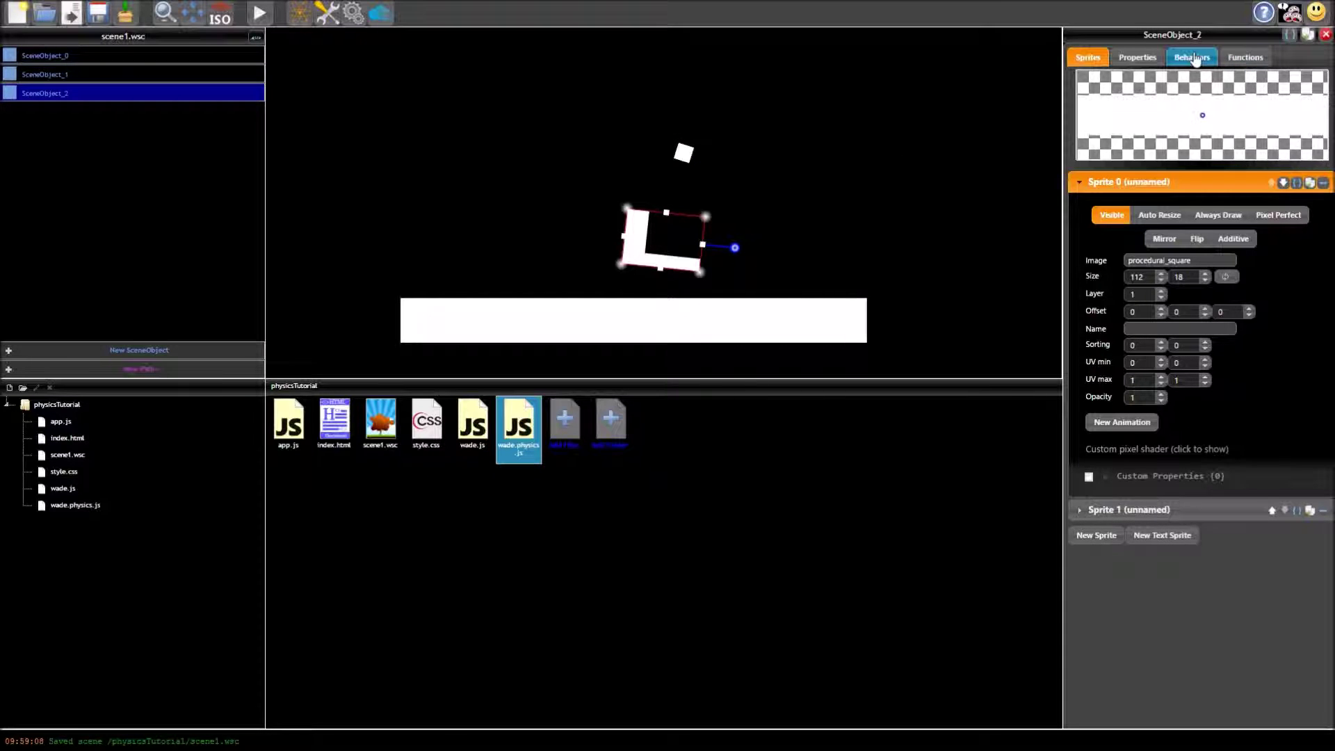
{"action": "left_click", "coordinate": [1194, 59]}
{"action": "scroll", "coordinate": [1278, 375], "scroll_direction": "down", "scroll_amount": 10}
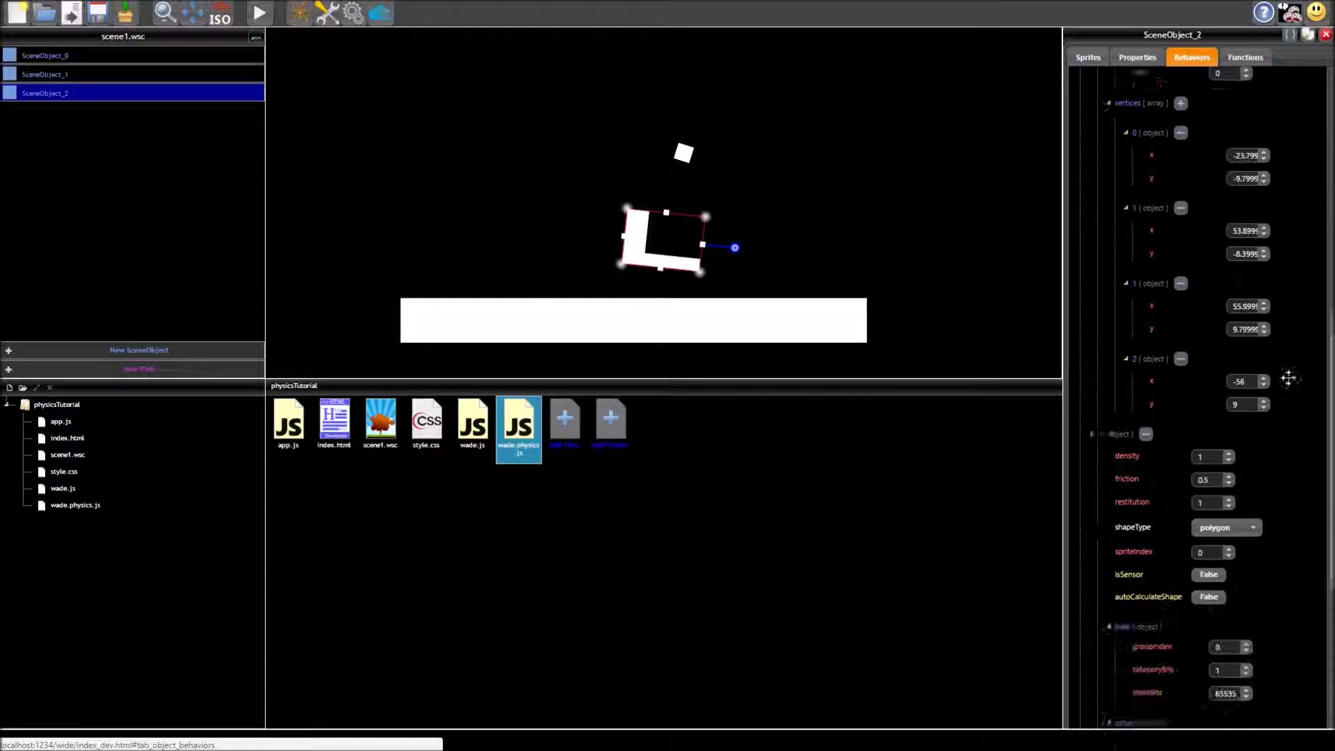
{"action": "scroll", "coordinate": [1294, 378], "scroll_direction": "down", "scroll_amount": 1}
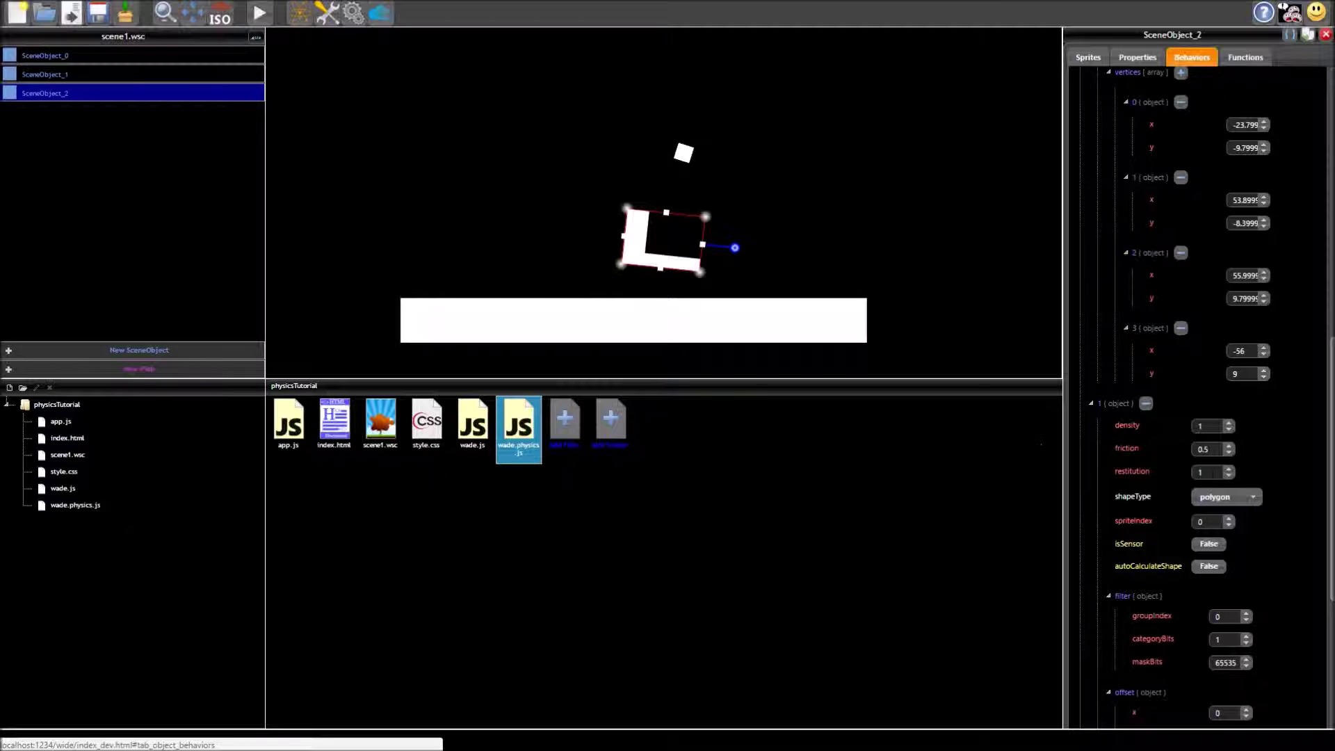
{"action": "left_click_drag", "start_coordinate": [1214, 473], "coordinate": [1040, 448]}
{"action": "key", "text": "BackSpace"}
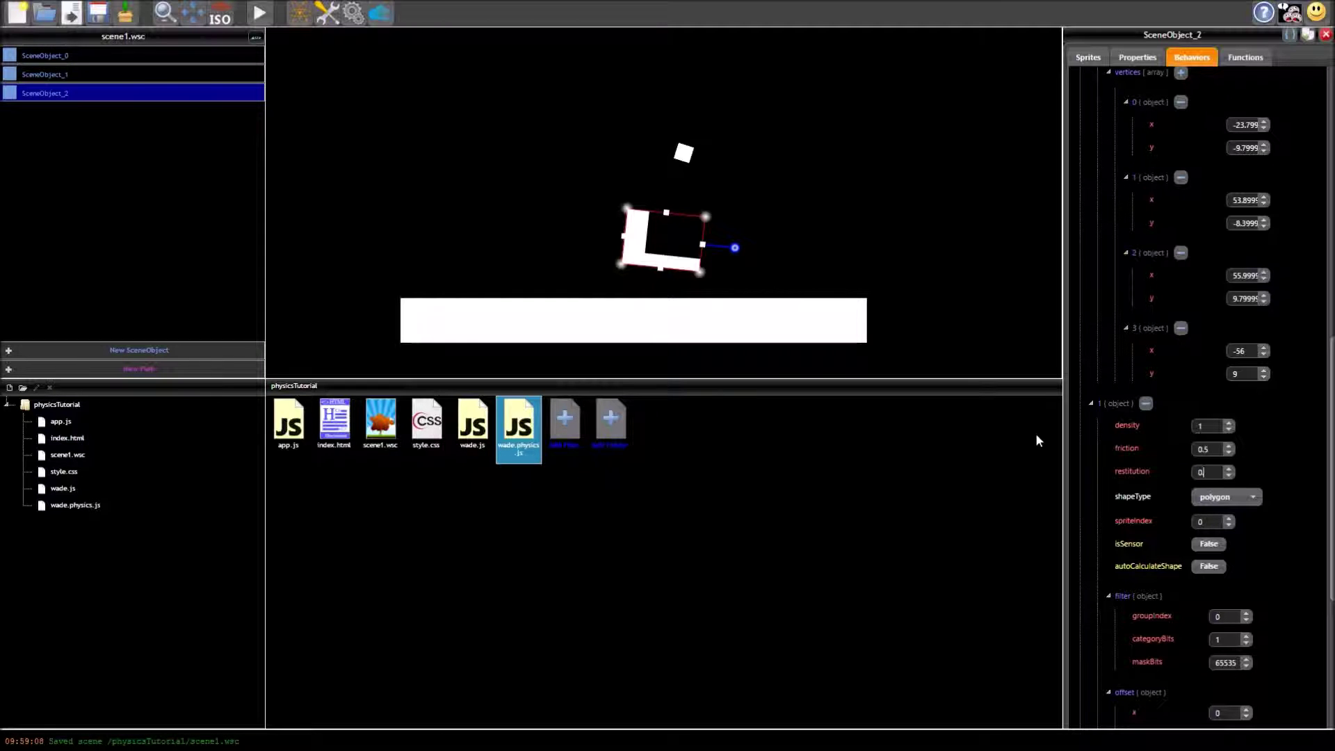
{"action": "scroll", "coordinate": [1257, 466], "scroll_direction": "up", "scroll_amount": 10}
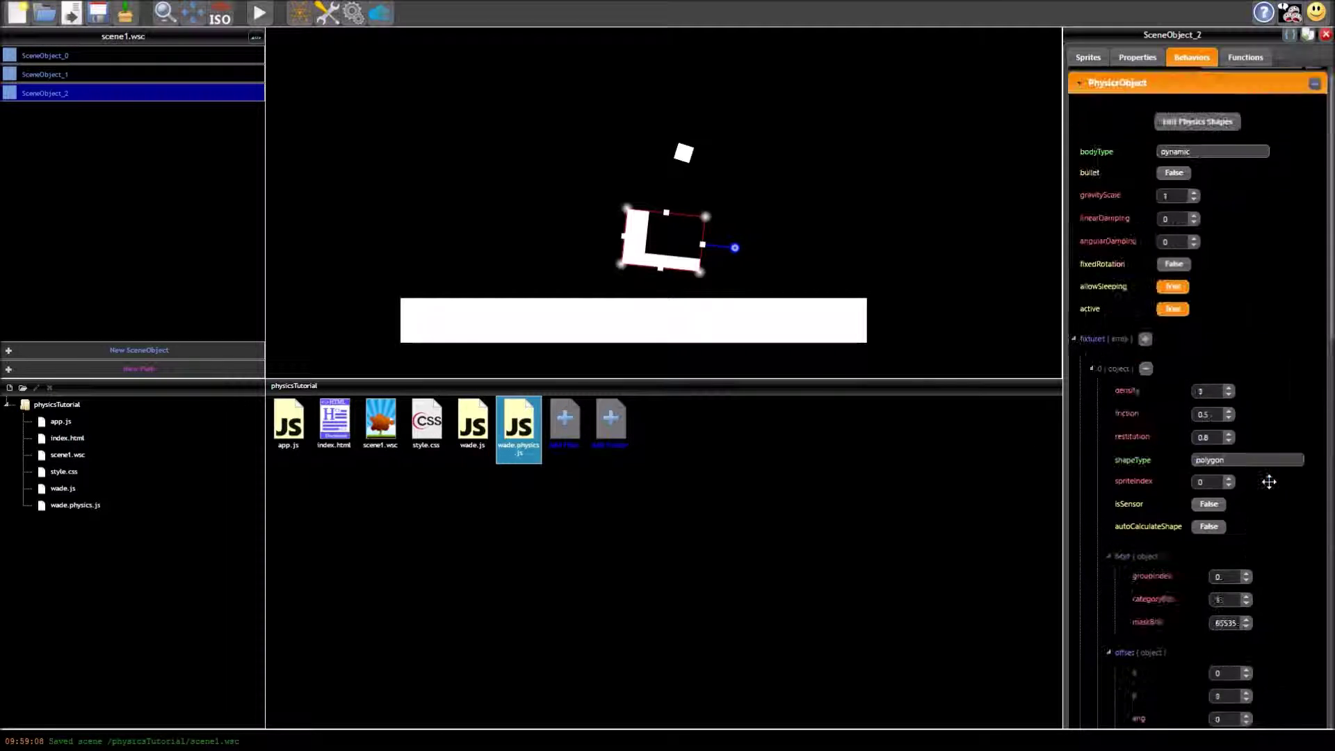
{"action": "scroll", "coordinate": [1267, 375], "scroll_direction": "down", "scroll_amount": 2}
{"action": "scroll", "coordinate": [1271, 468], "scroll_direction": "down", "scroll_amount": 5}
{"action": "scroll", "coordinate": [1269, 473], "scroll_direction": "down", "scroll_amount": 11}
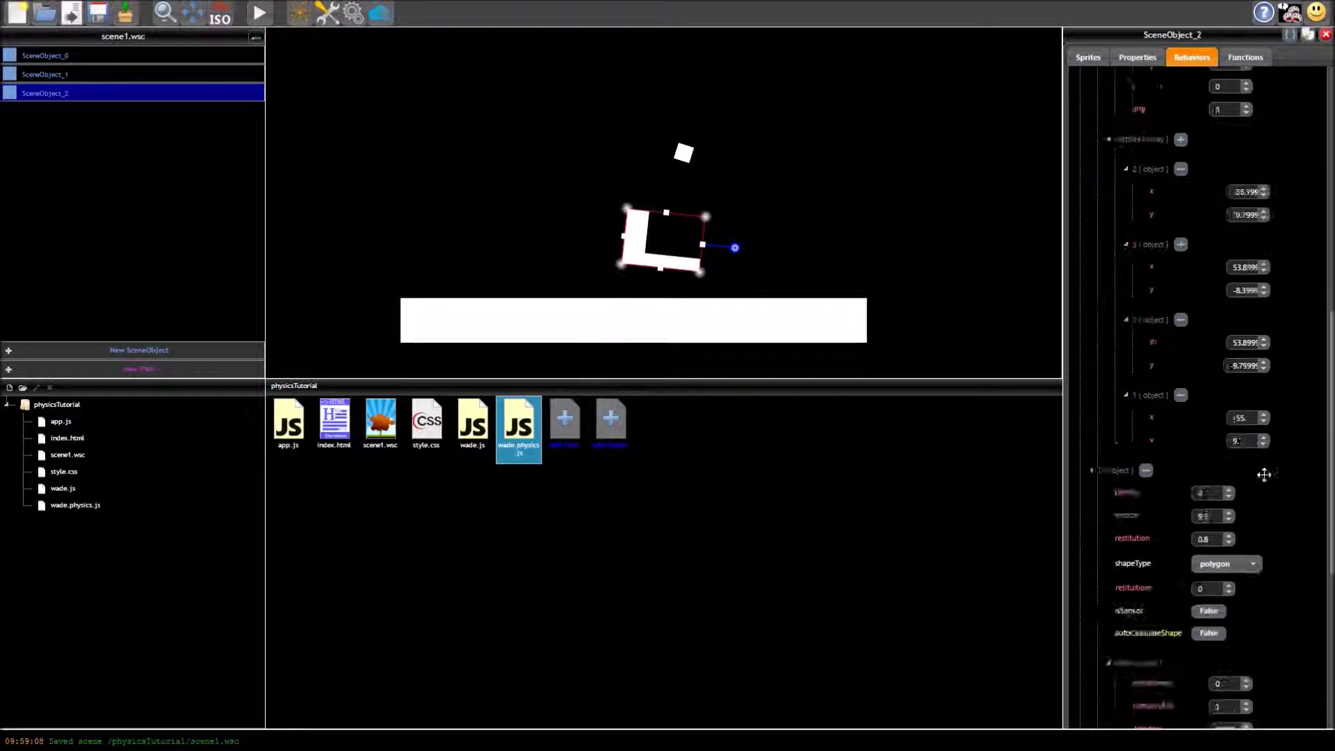
{"action": "scroll", "coordinate": [1261, 417], "scroll_direction": "up", "scroll_amount": 9}
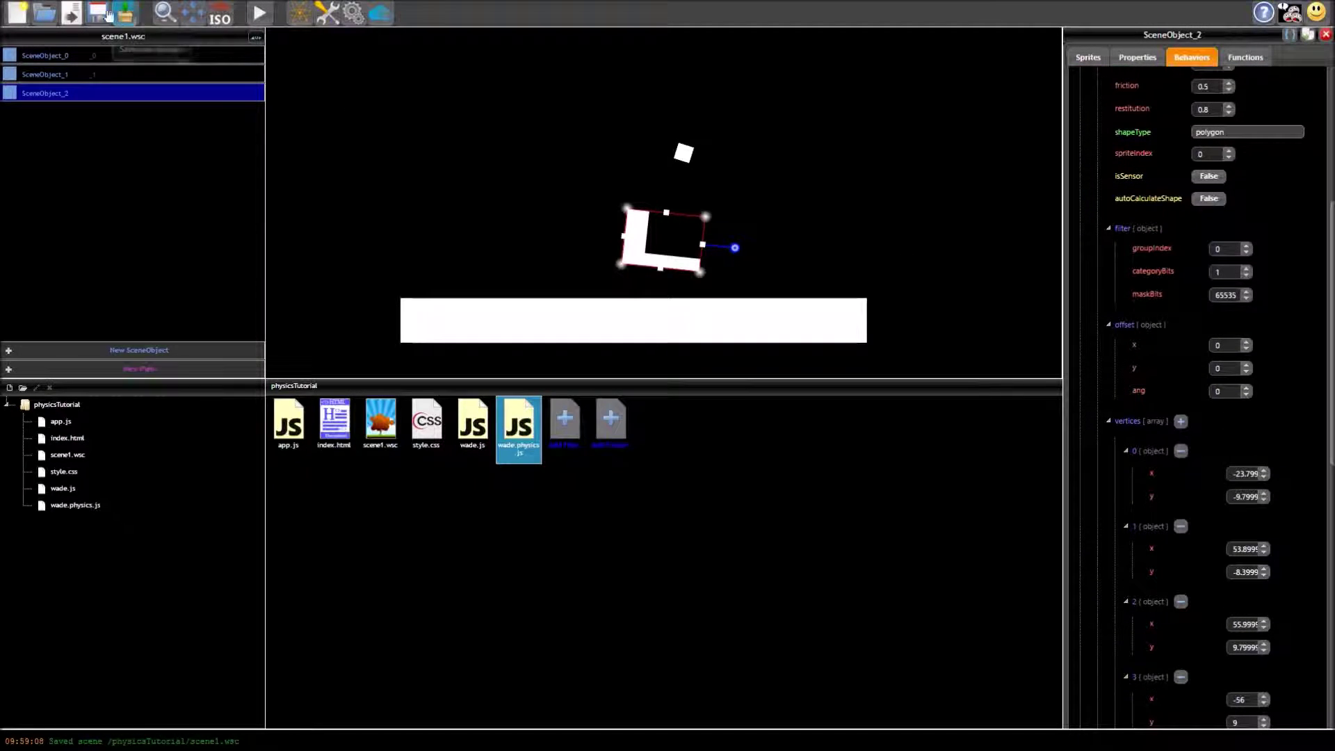
{"action": "left_click", "coordinate": [100, 14]}
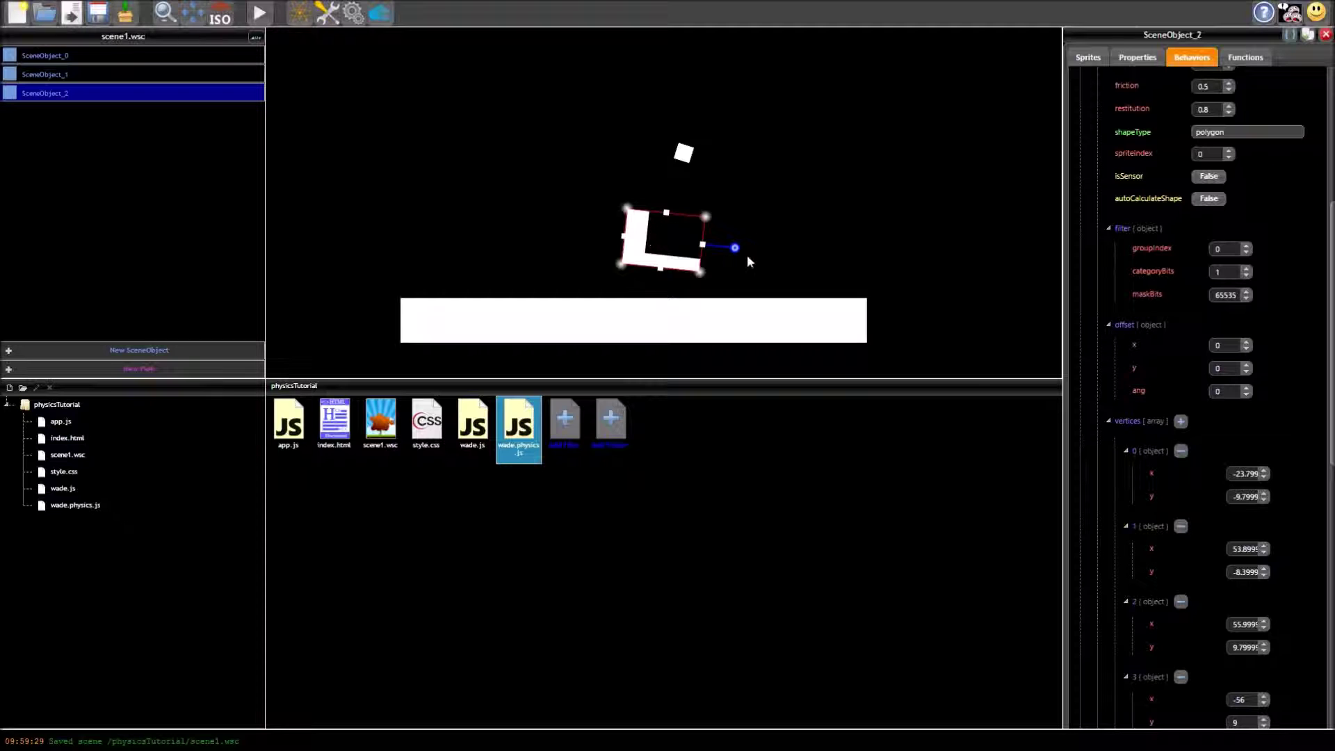
Rotate the L so its corner points down onto the floor, reposition the small square above it and preview the collision.
{"action": "left_click_drag", "start_coordinate": [735, 248], "coordinate": [752, 203]}
{"action": "left_click", "coordinate": [684, 153]}
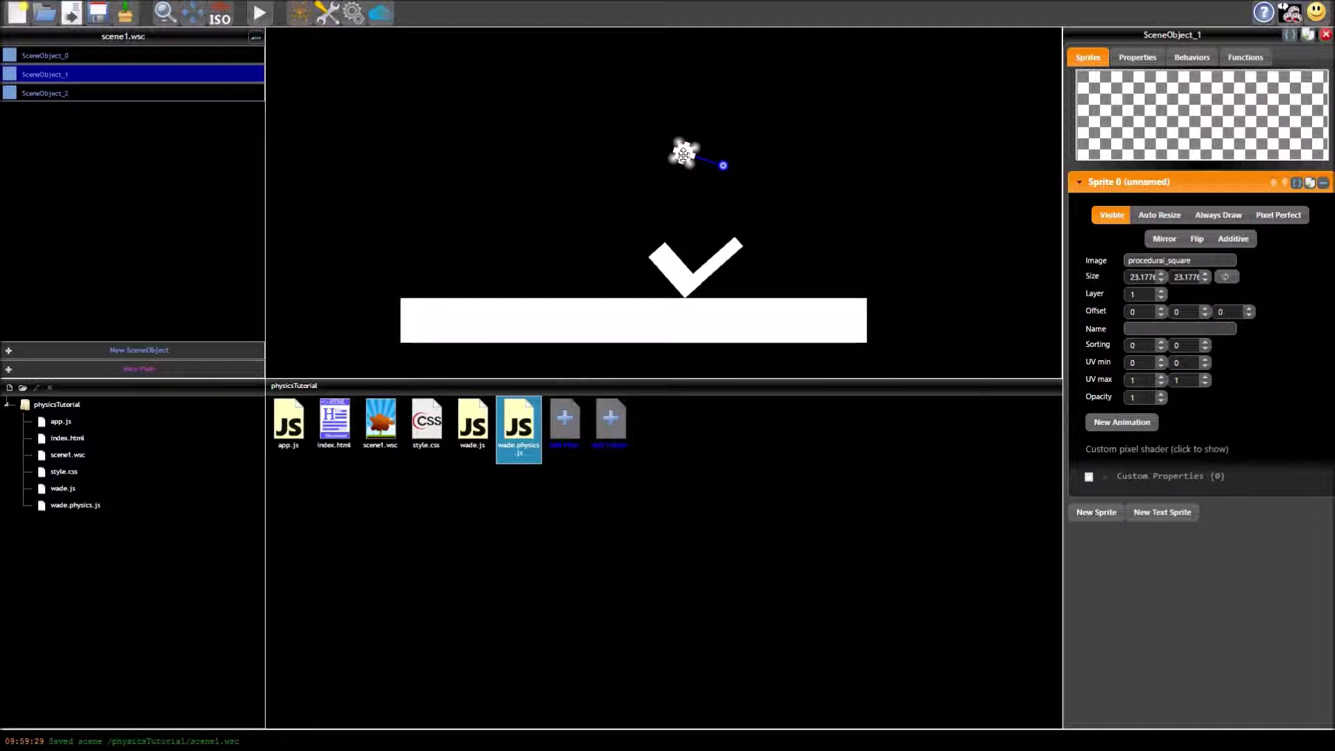
{"action": "left_click", "coordinate": [259, 13]}
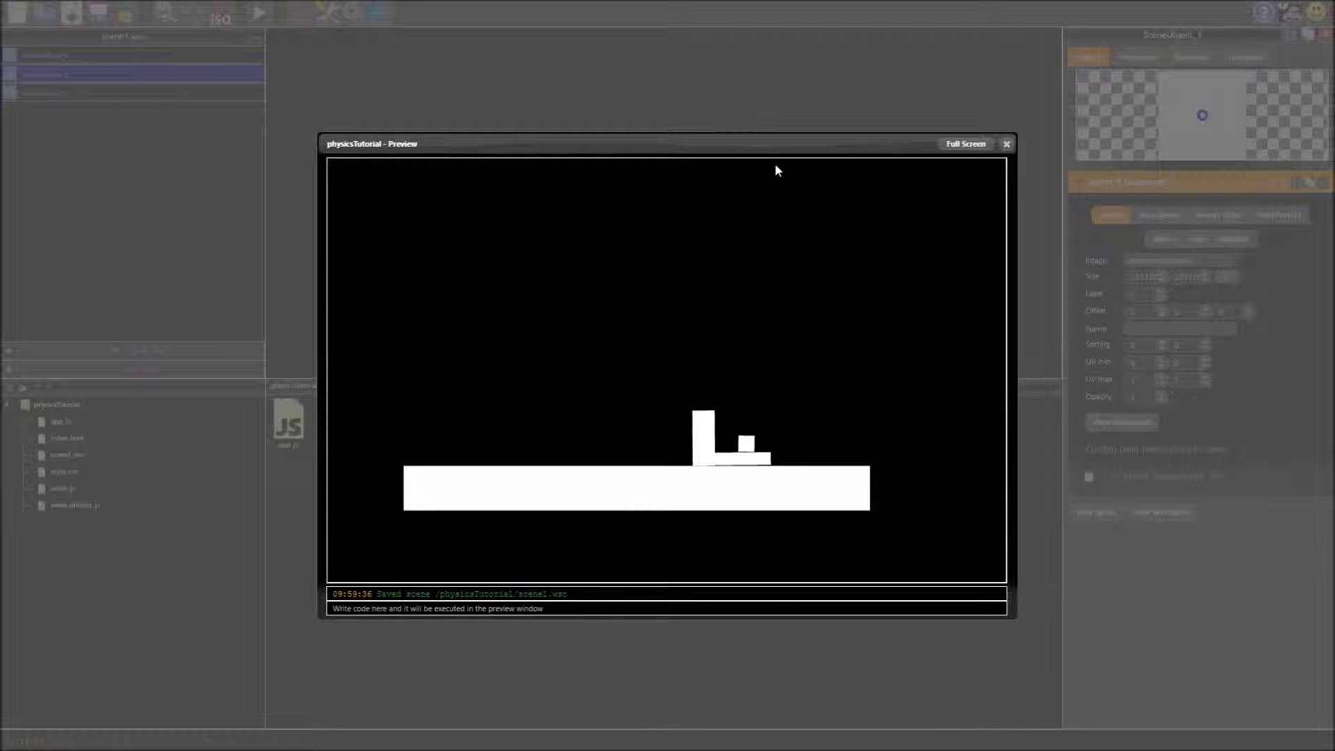
{"action": "left_click", "coordinate": [1005, 142]}
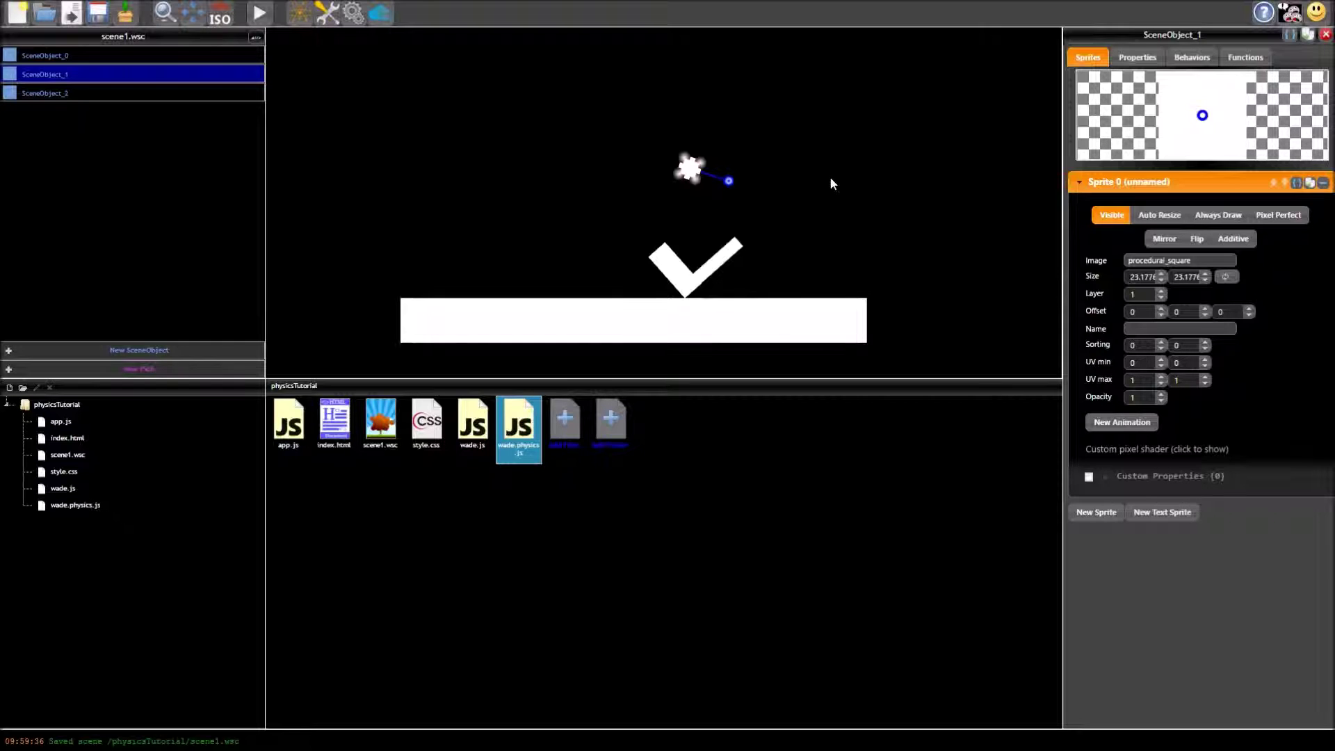
Open the square's physics shapes and pull all four corners of its shape far outside the sprite to form a large quadrilateral.
{"action": "left_click", "coordinate": [1190, 58]}
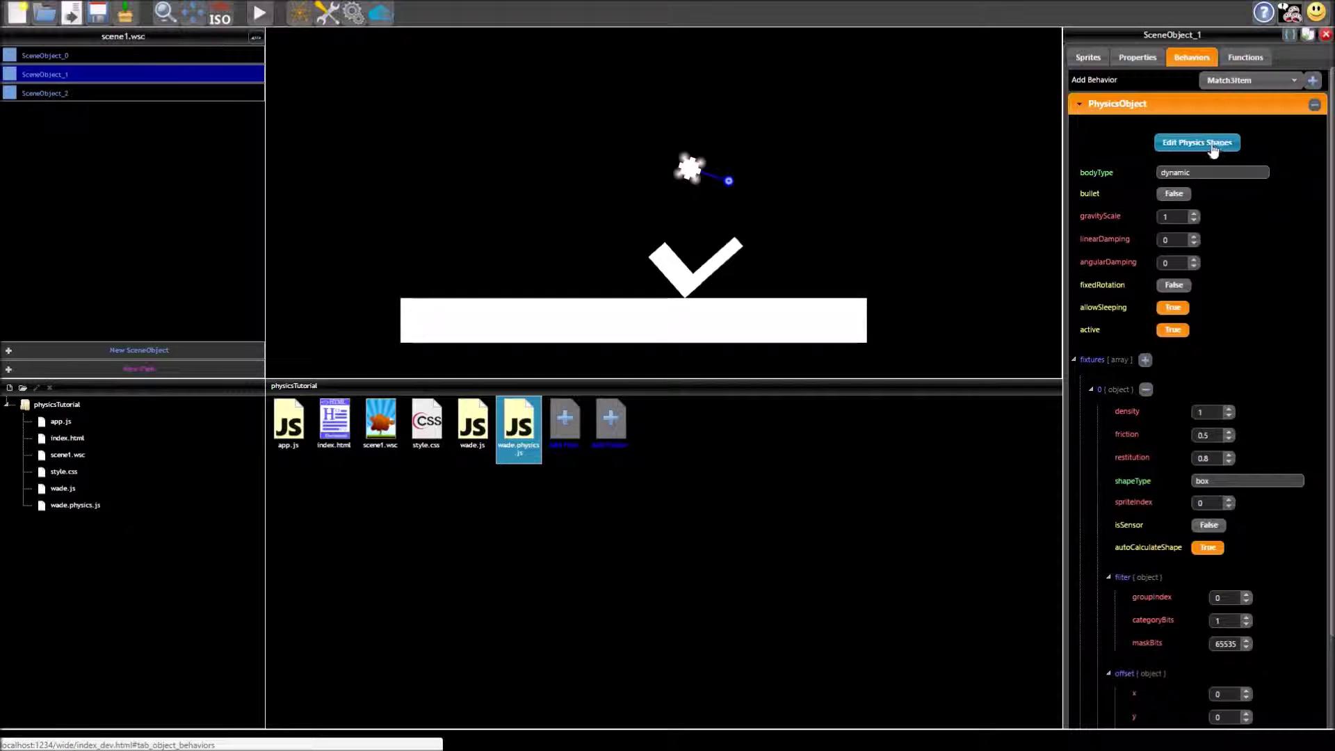
{"action": "left_click", "coordinate": [1203, 143]}
{"action": "left_click_drag", "start_coordinate": [658, 322], "coordinate": [494, 241]}
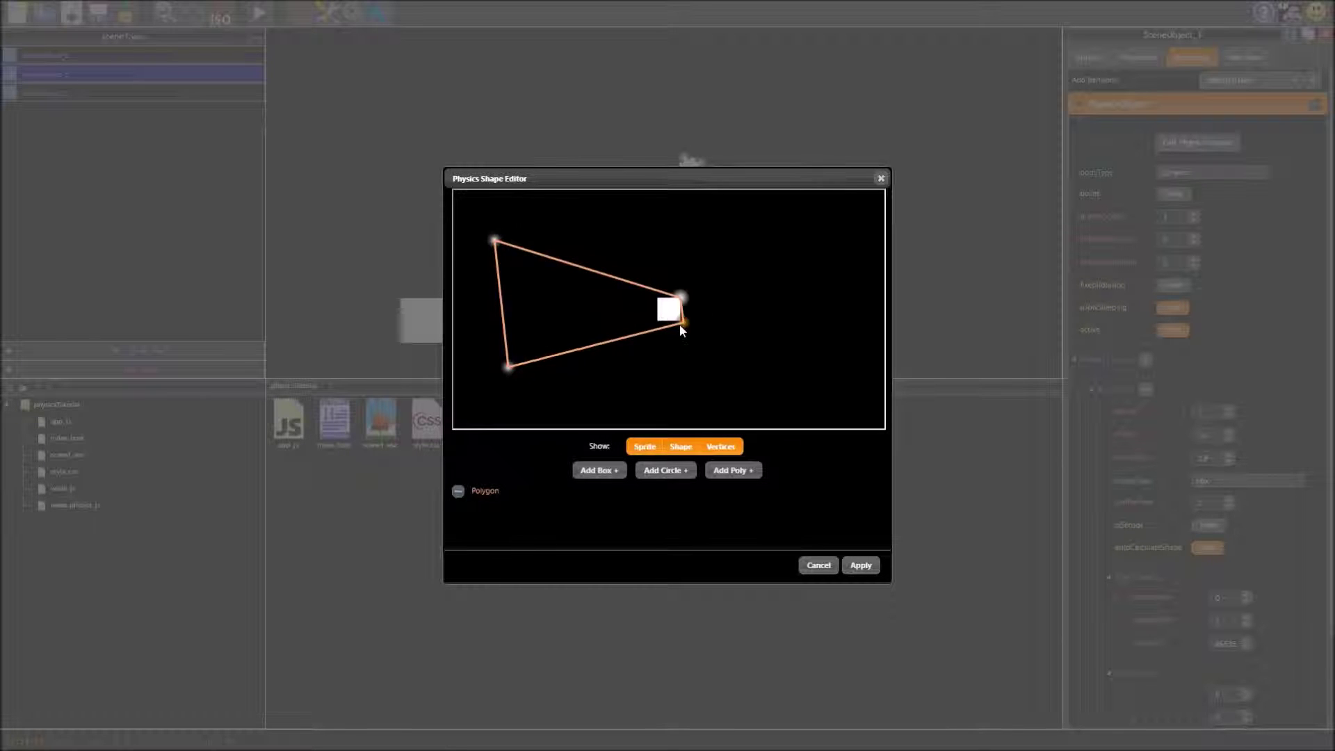
{"action": "left_click_drag", "start_coordinate": [679, 322], "coordinate": [696, 393]}
{"action": "left_click_drag", "start_coordinate": [680, 298], "coordinate": [803, 243]}
Add vertices along the polygon's upper and right edges and move them to form a jagged outline with notches and spikes.
{"action": "left_click", "coordinate": [633, 244]}
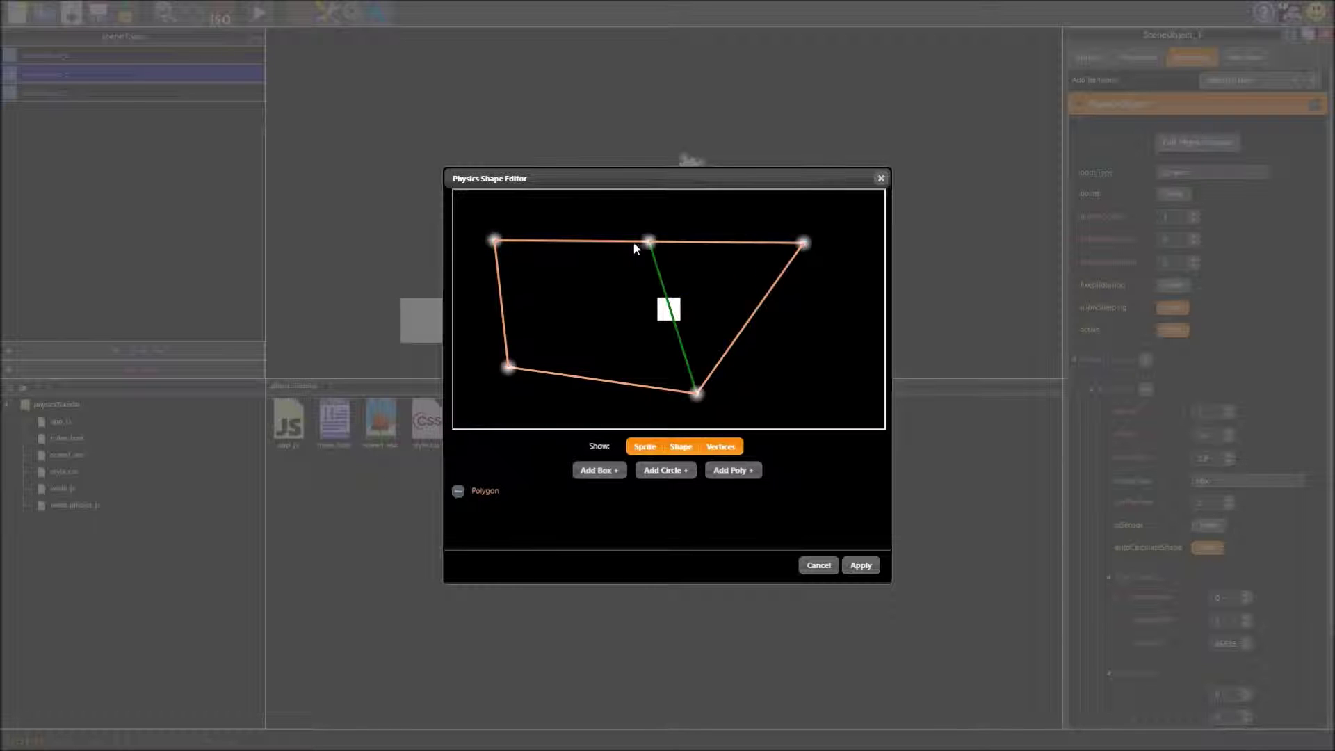
{"action": "left_click_drag", "start_coordinate": [648, 242], "coordinate": [643, 301]}
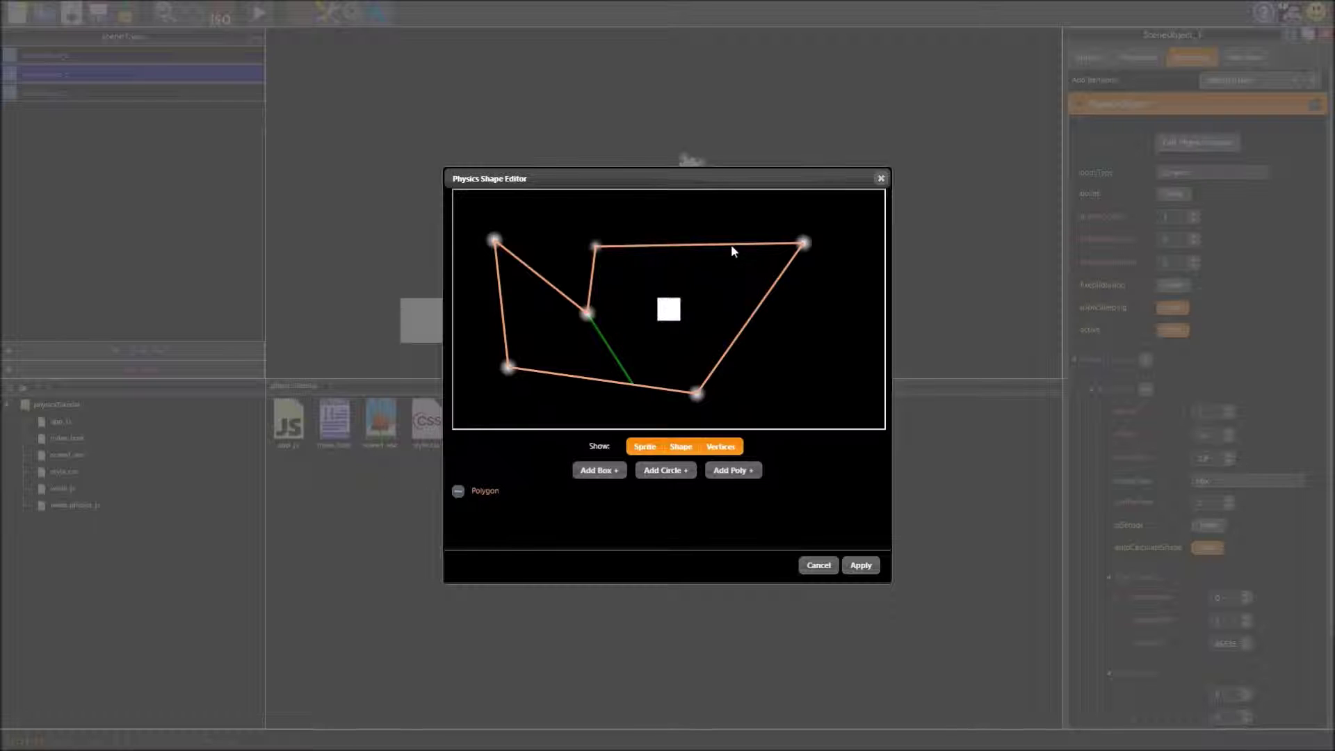
{"action": "left_click", "coordinate": [732, 244]}
{"action": "left_click_drag", "start_coordinate": [699, 245], "coordinate": [642, 283]}
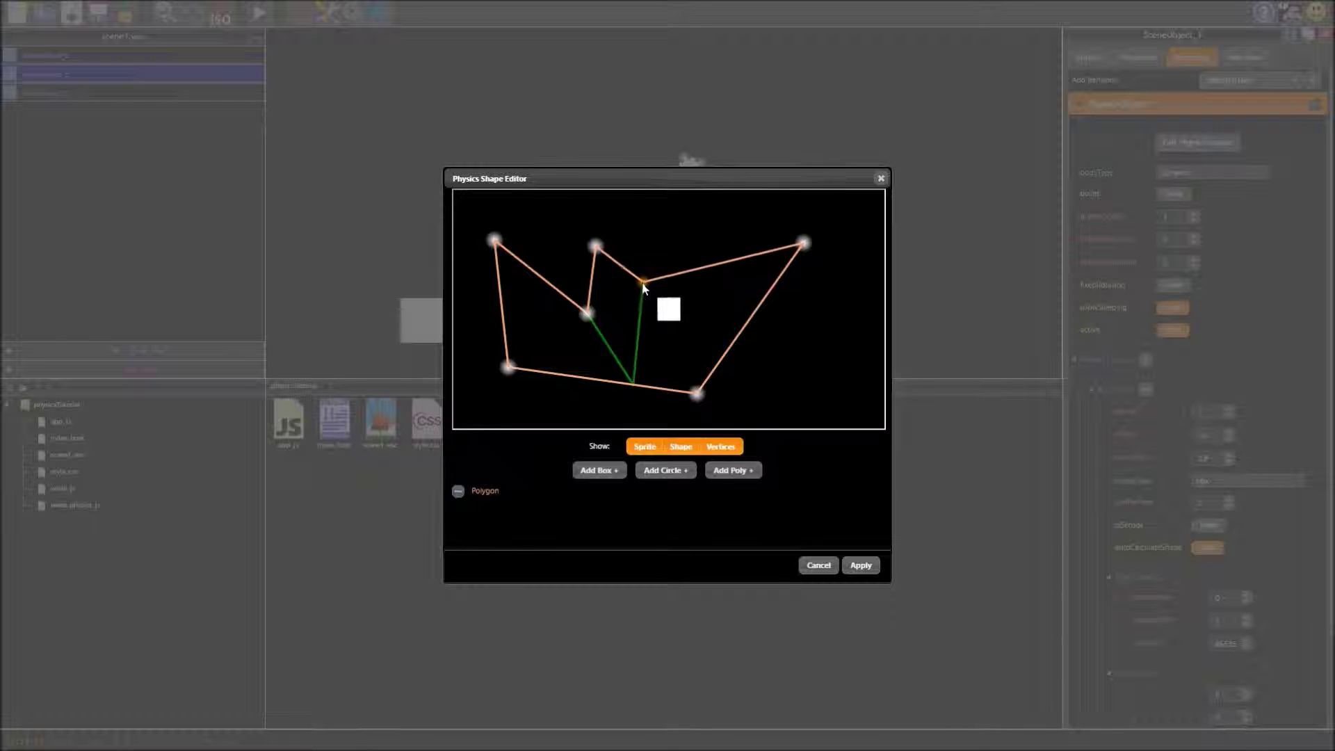
{"action": "left_click", "coordinate": [729, 260]}
{"action": "left_click_drag", "start_coordinate": [728, 260], "coordinate": [701, 220]}
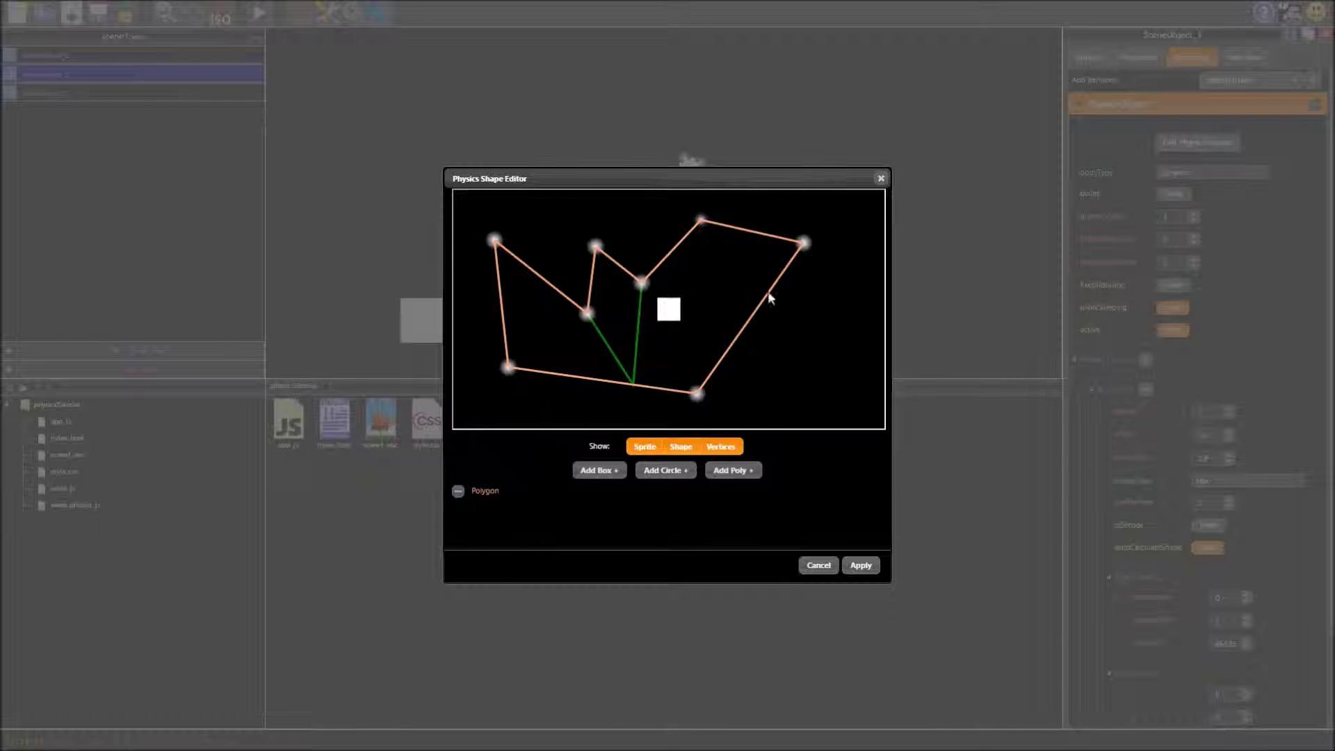
{"action": "left_click", "coordinate": [752, 317]}
{"action": "left_click_drag", "start_coordinate": [752, 316], "coordinate": [715, 283]}
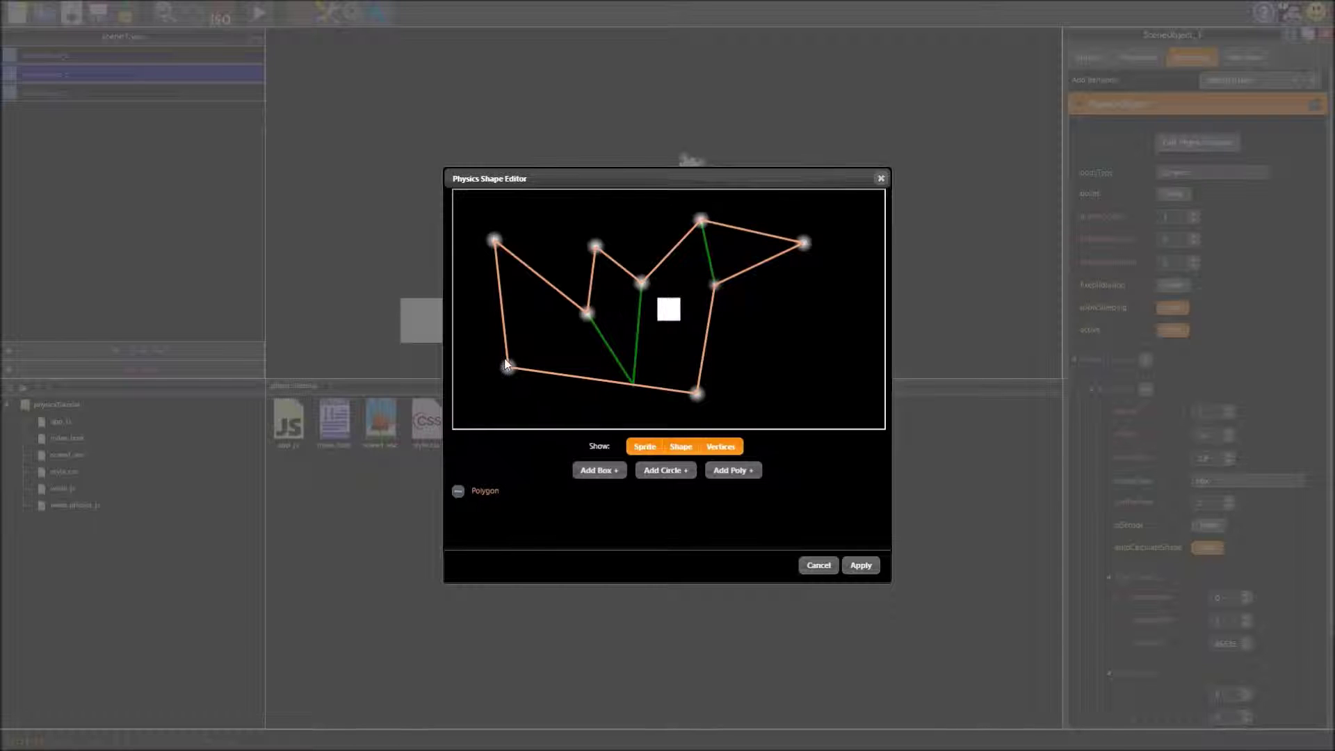
Shift the lower-left corner inward, reshape the left, bottom and right edges with one extra vertex each, and apply the polygon.
{"action": "mouse_move", "coordinate": [512, 370]}
{"action": "left_mouse_down"}
{"action": "mouse_move", "coordinate": [550, 267]}
{"action": "mouse_move", "coordinate": [560, 274]}
{"action": "mouse_move", "coordinate": [545, 269]}
{"action": "mouse_move", "coordinate": [521, 357]}
{"action": "mouse_move", "coordinate": [557, 229]}
{"action": "mouse_move", "coordinate": [530, 375]}
{"action": "left_mouse_up"}
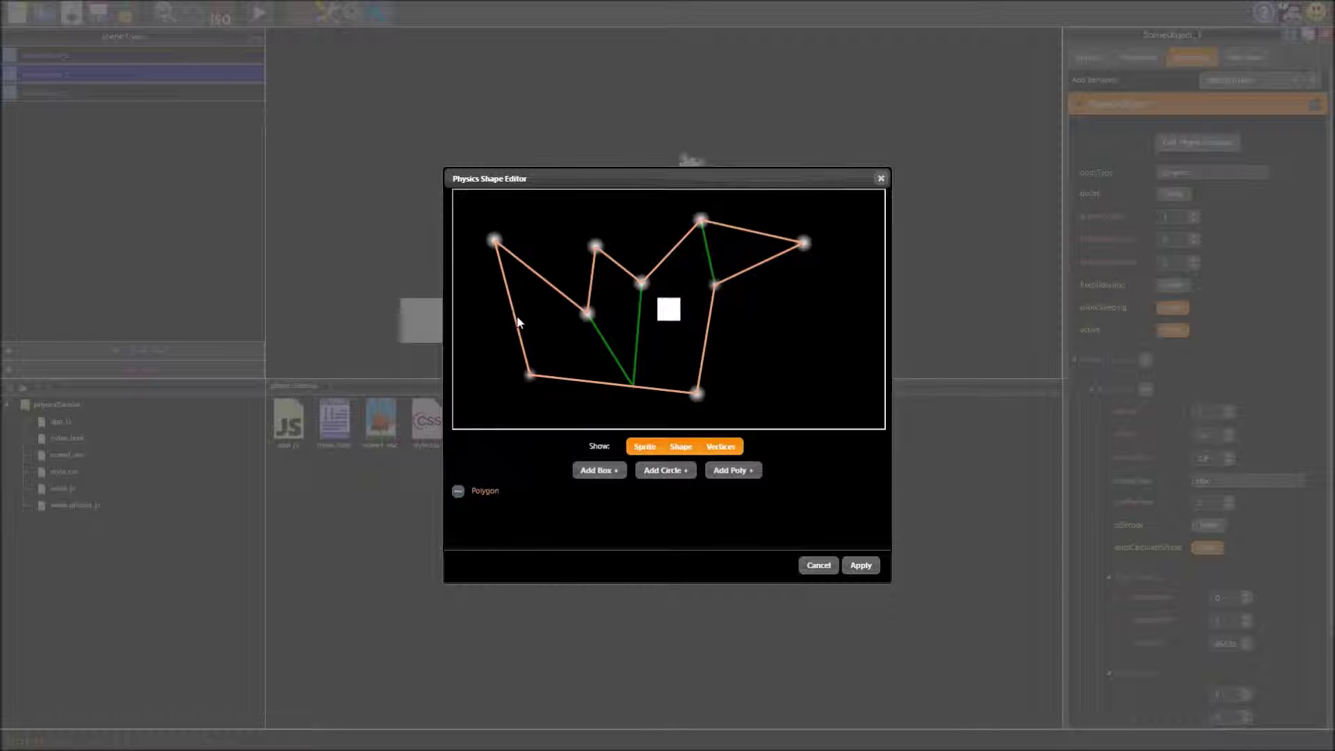
{"action": "mouse_move", "coordinate": [516, 323]}
{"action": "left_mouse_down"}
{"action": "mouse_move", "coordinate": [512, 311]}
{"action": "mouse_move", "coordinate": [547, 327]}
{"action": "mouse_move", "coordinate": [522, 310]}
{"action": "left_mouse_up"}
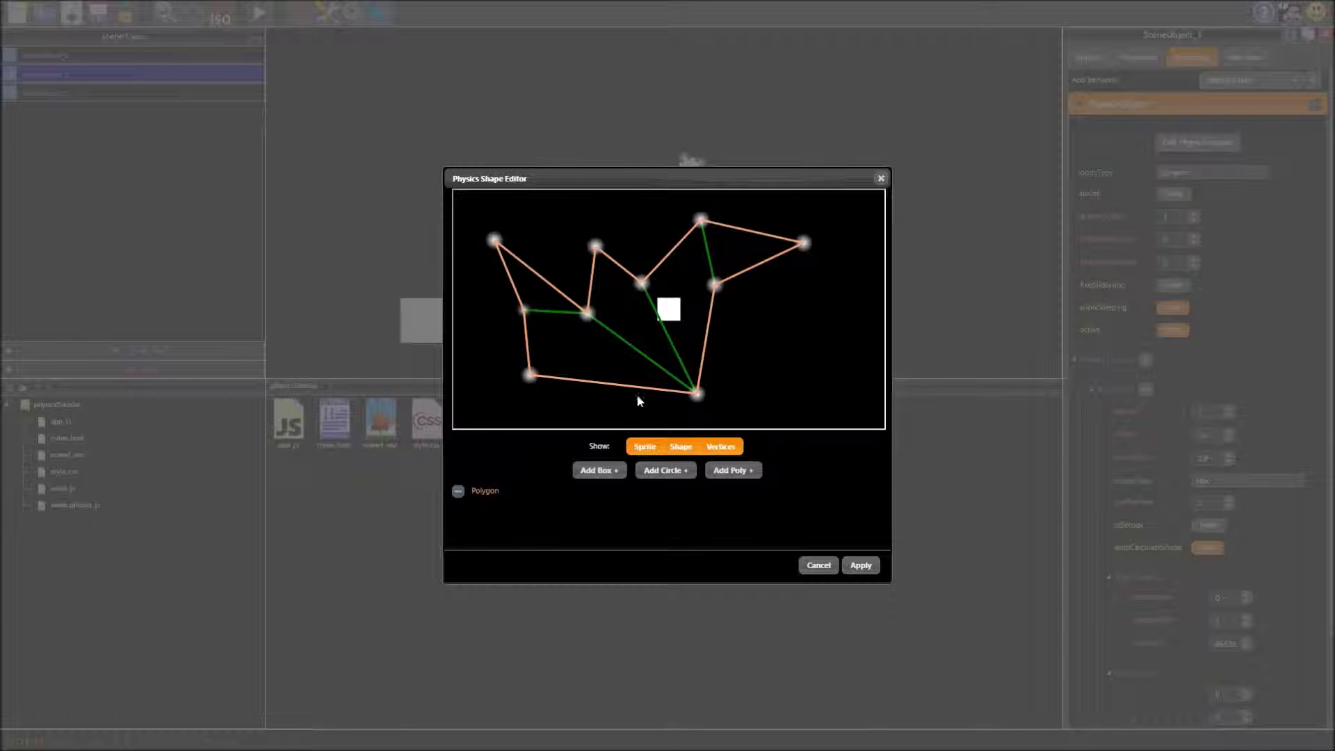
{"action": "left_click", "coordinate": [602, 386]}
{"action": "left_click_drag", "start_coordinate": [611, 383], "coordinate": [615, 341]}
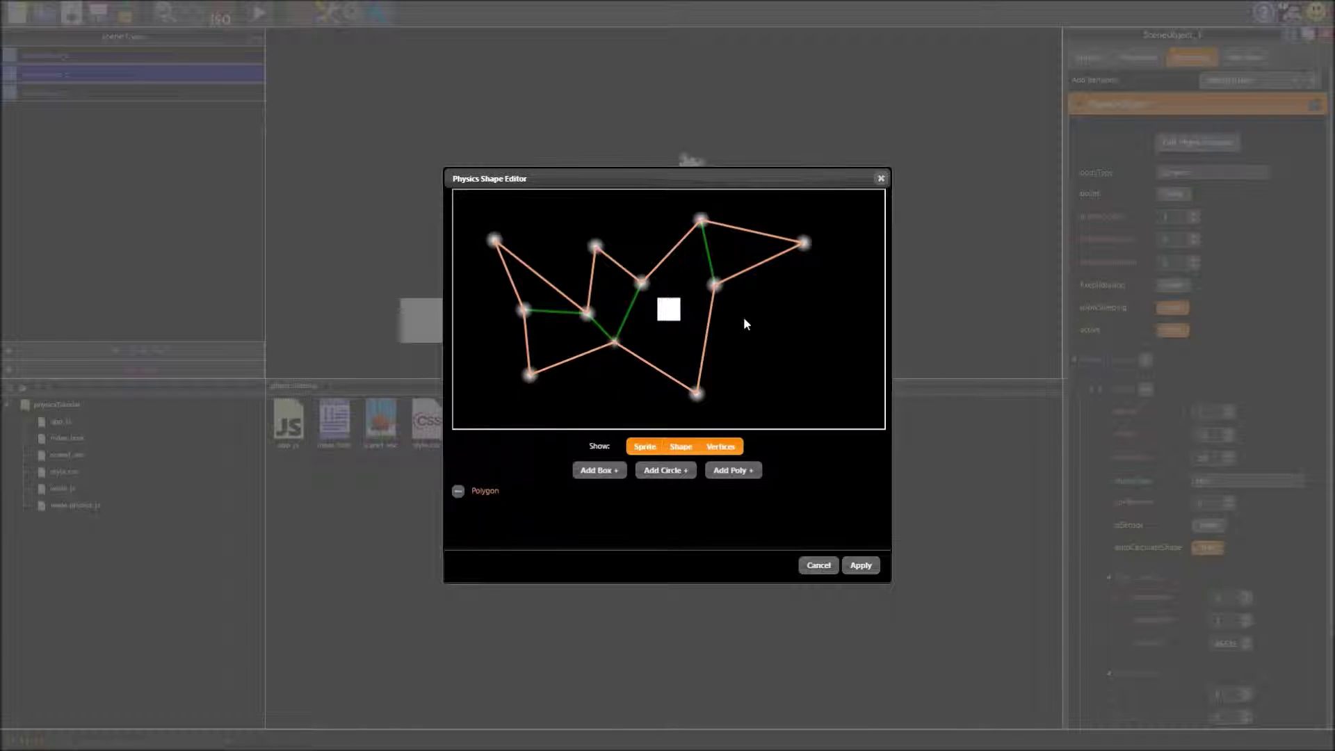
{"action": "left_click", "coordinate": [706, 344]}
{"action": "left_click_drag", "start_coordinate": [706, 338], "coordinate": [764, 346]}
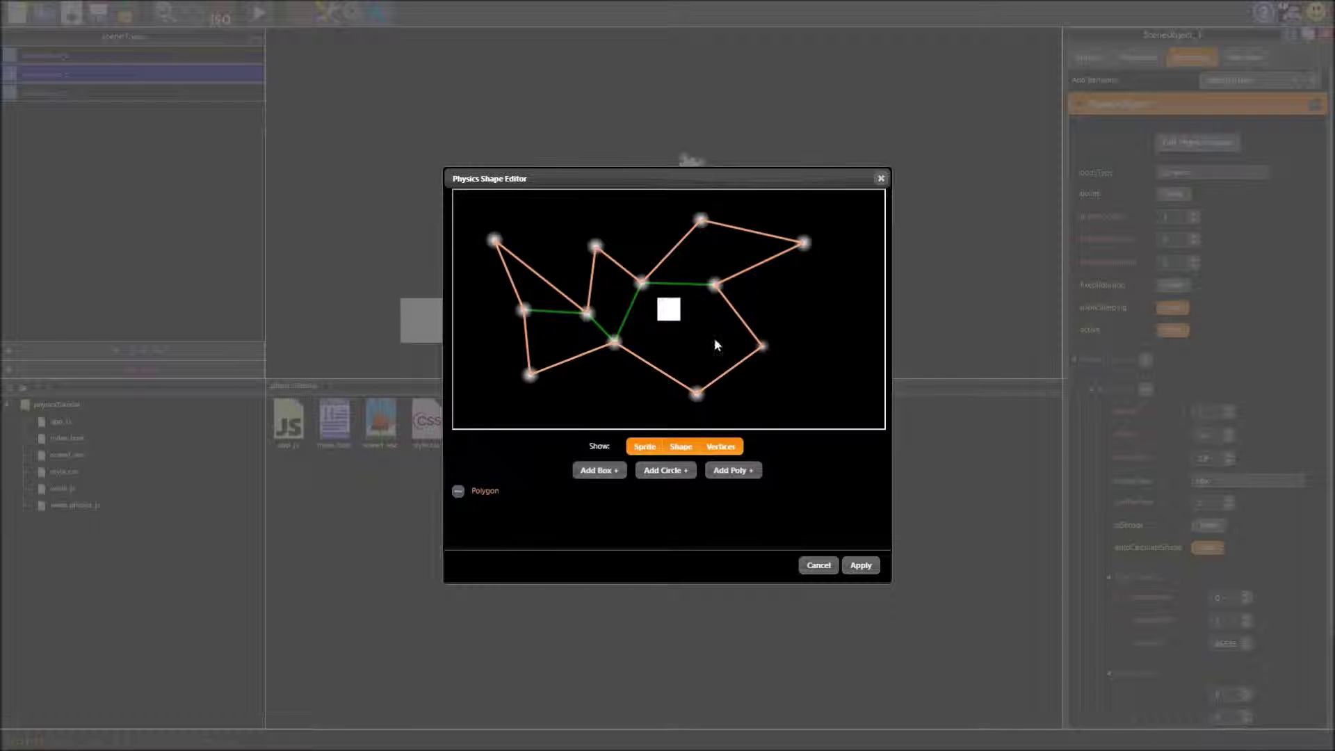
{"action": "left_click", "coordinate": [856, 565]}
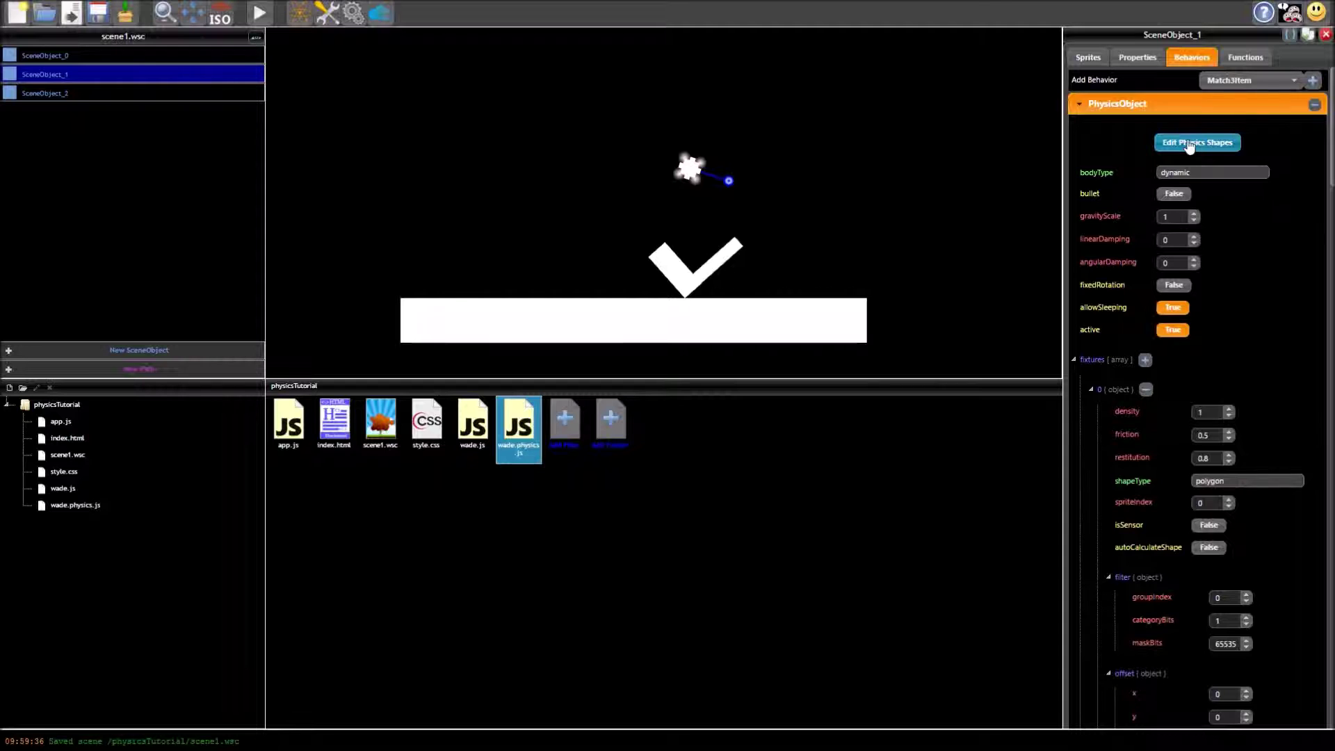
Reopen the square's physics shapes, delete the triangular polygon at the far left and apply the change.
{"action": "left_click", "coordinate": [1179, 143]}
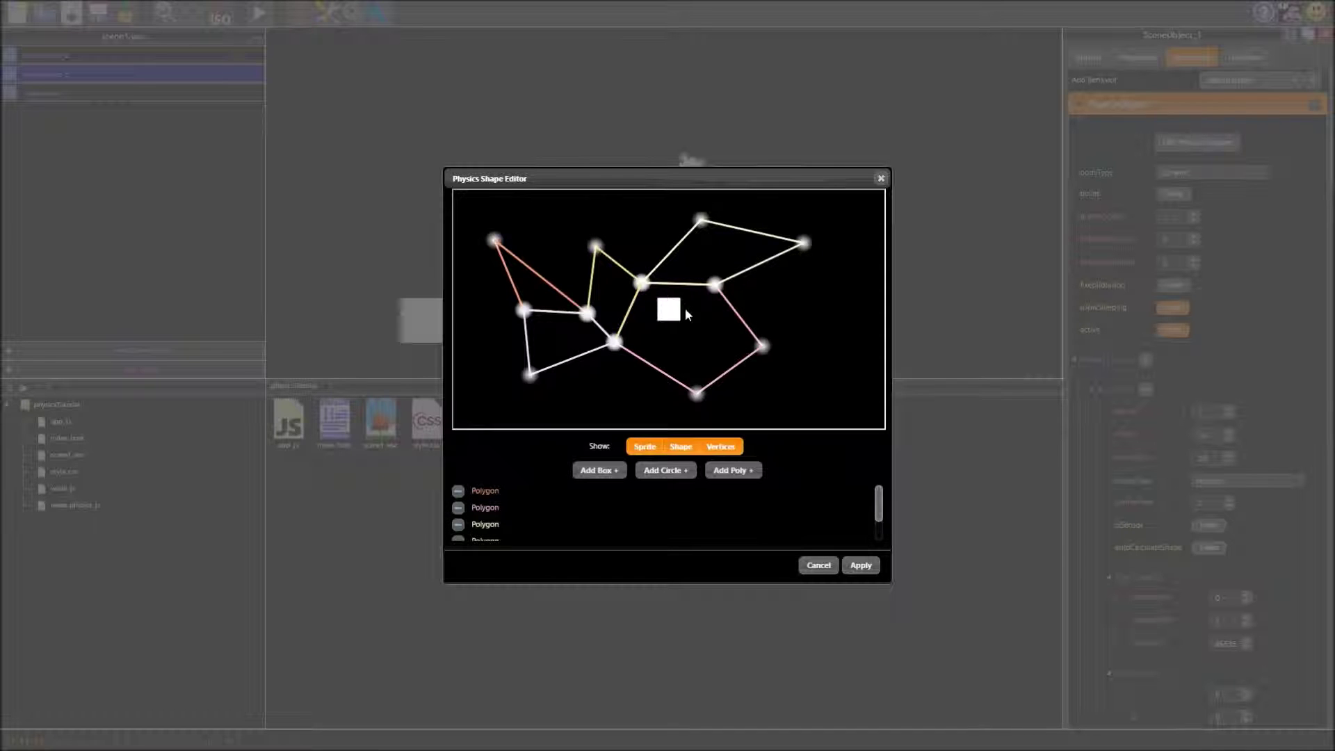
{"action": "left_click", "coordinate": [458, 490]}
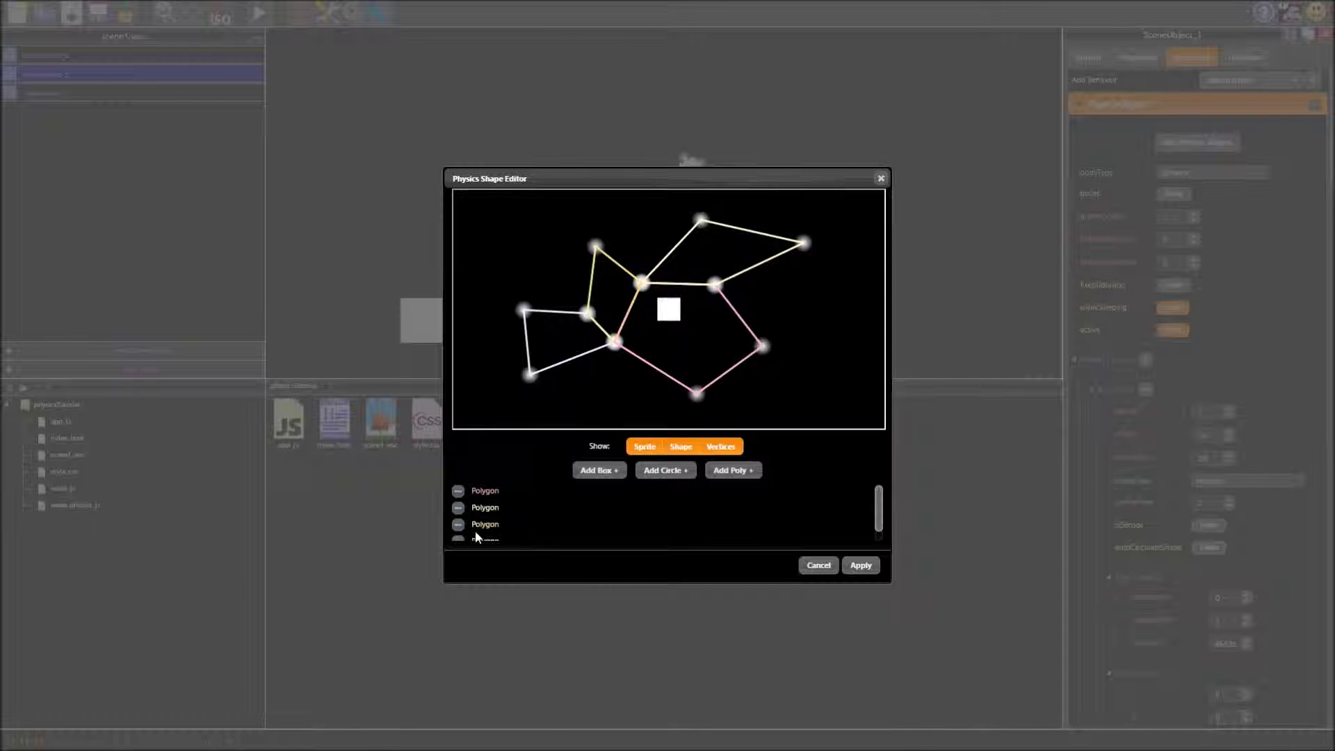
{"action": "left_click", "coordinate": [860, 565]}
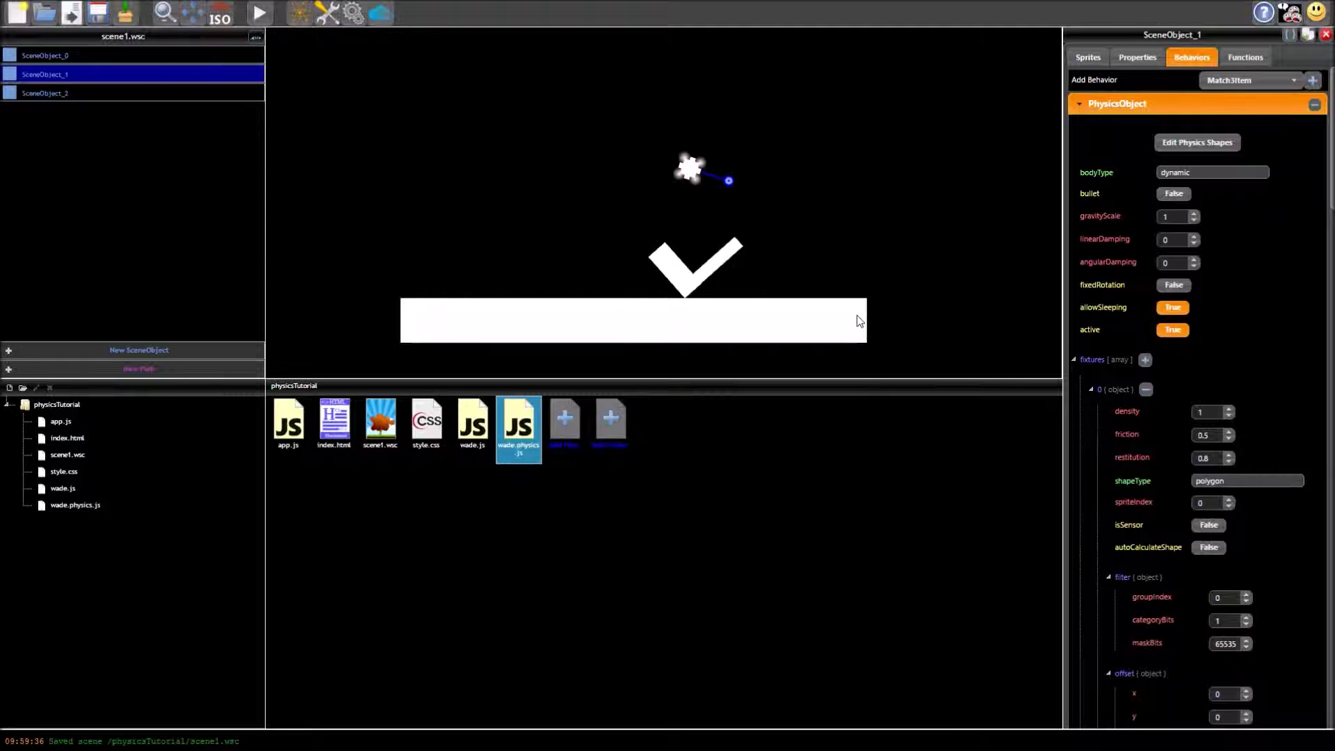